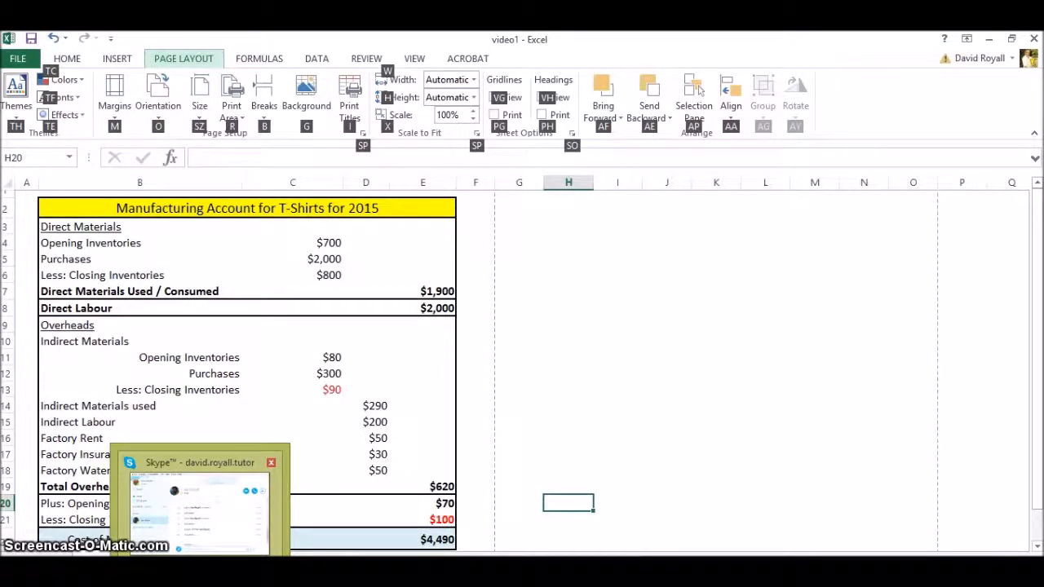
Rename the worksheet containing the T-shirt manufacturing account from Sheet2 to "Manufacturing Account".
left_click(552, 457)
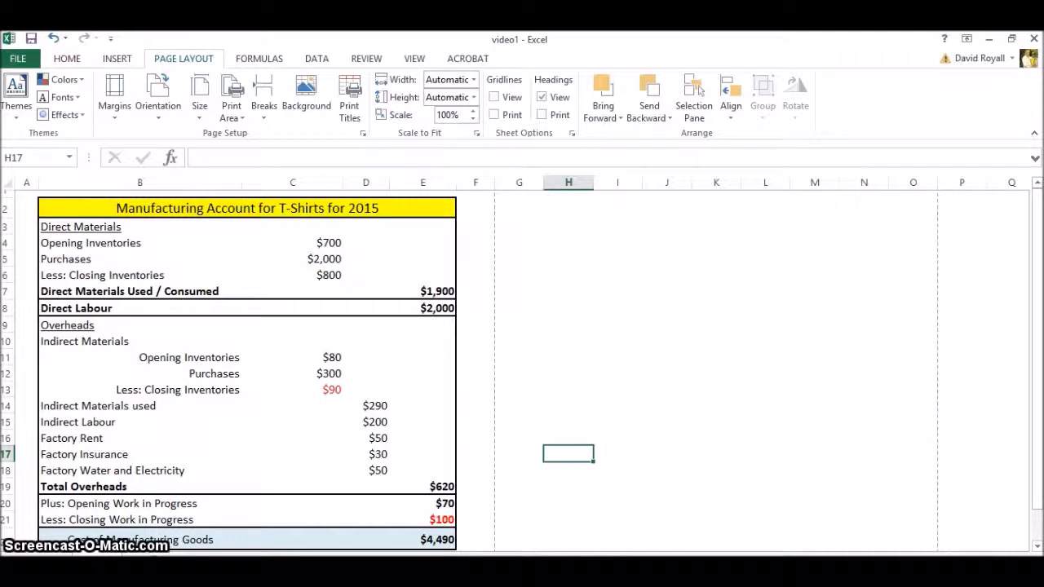
mouse_move(1038, 457)
left_mouse_down()
mouse_move(1037, 474)
mouse_move(1038, 454)
left_mouse_up()
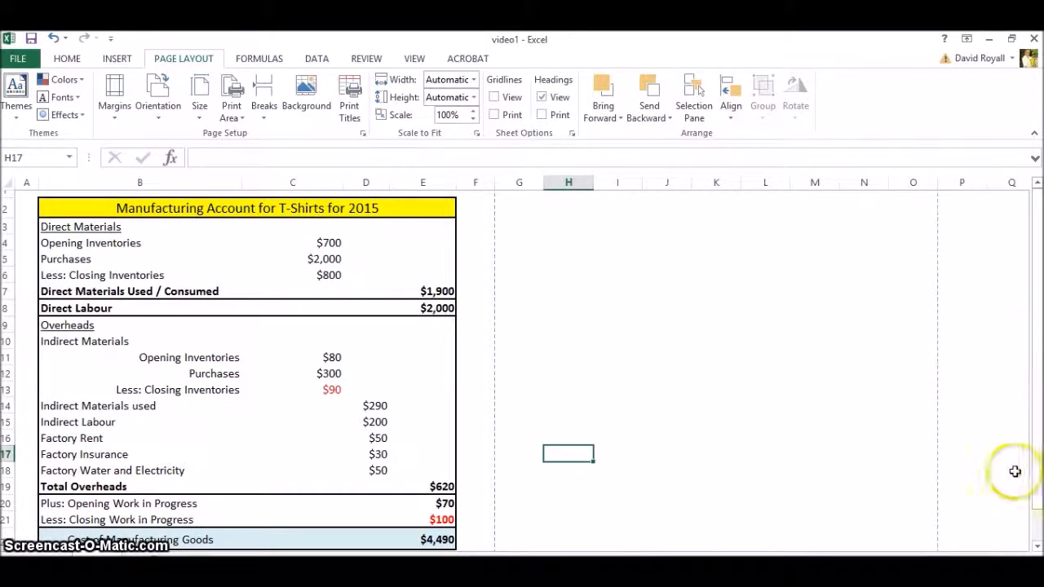
left_click_drag(1034, 508, 1037, 545)
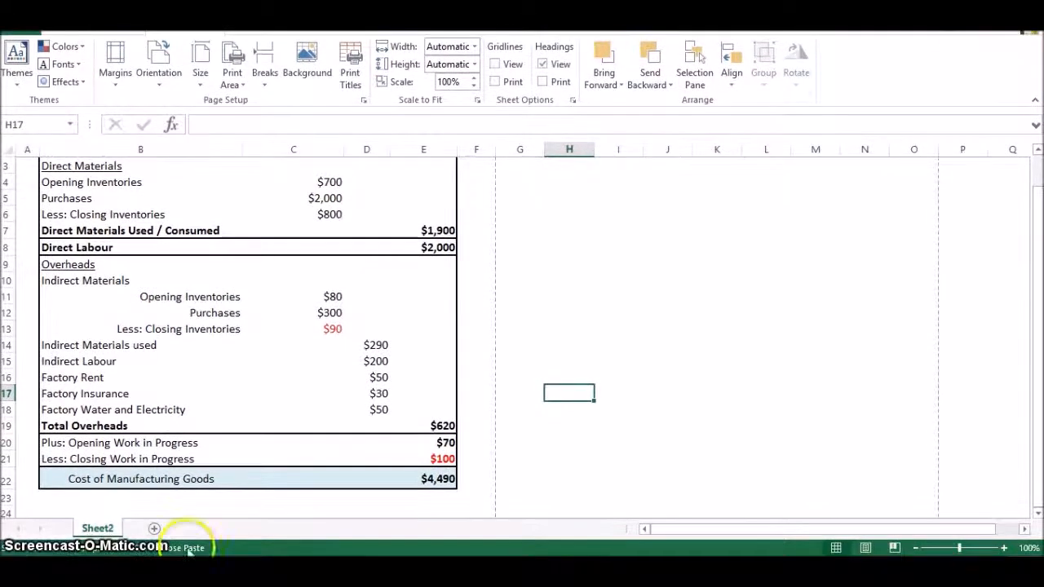
double_click(99, 529)
type("Manufacturing")
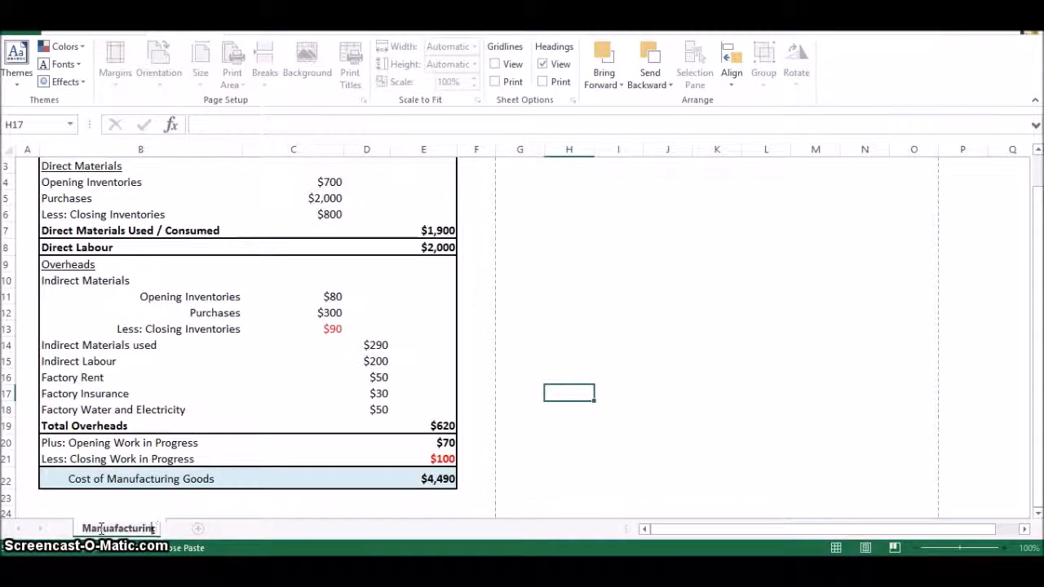
key("BackSpace")
key("BackSpace")
key("BackSpace")
key("BackSpace")
key("BackSpace")
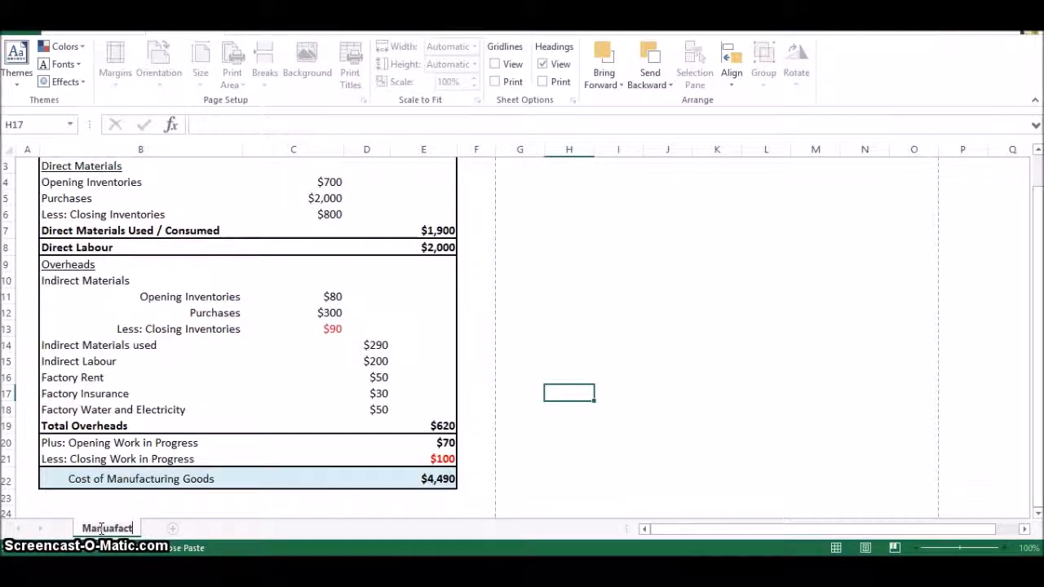
key("BackSpace")
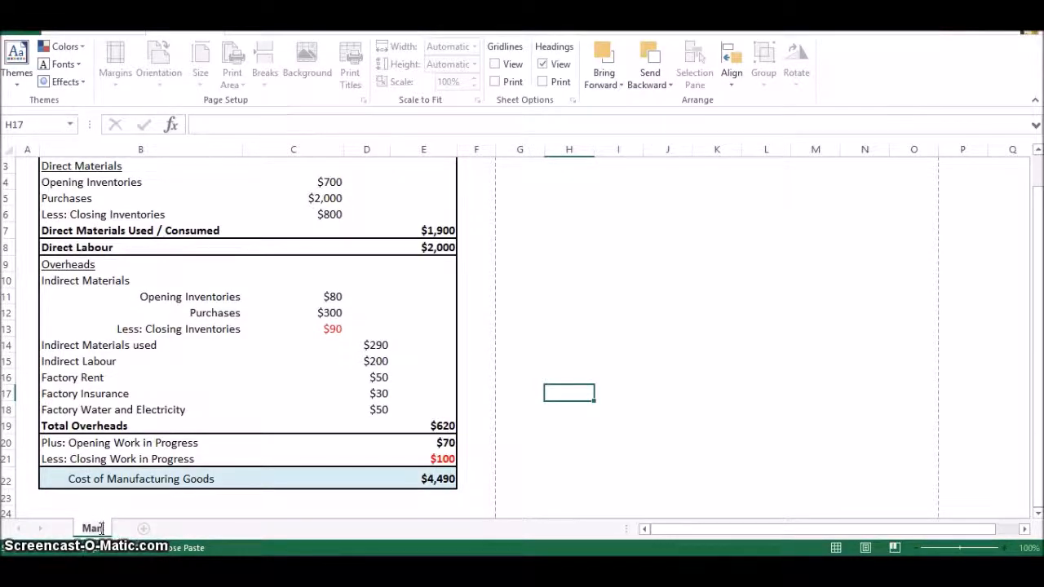
type("u")
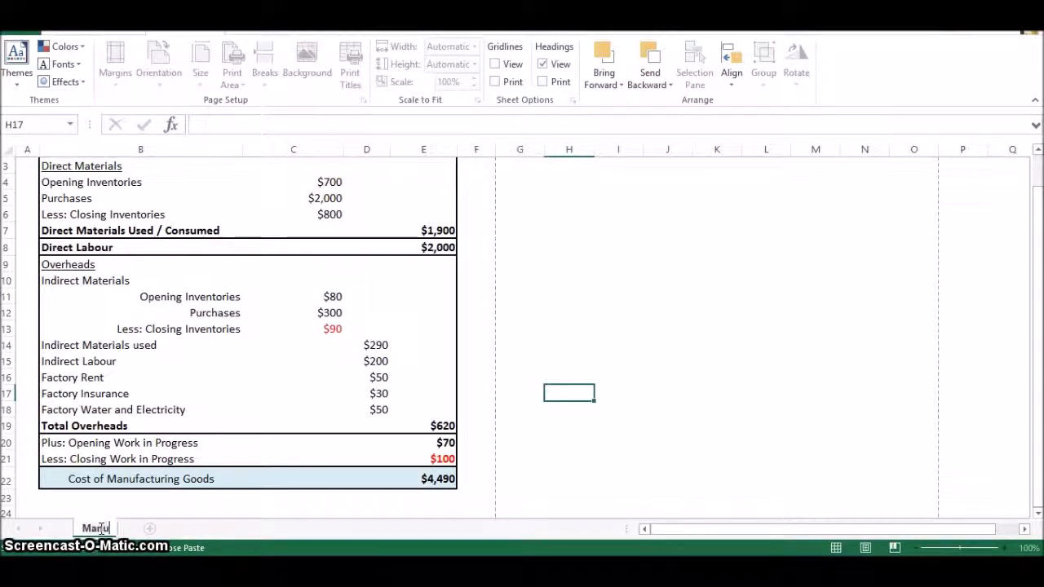
type("factur")
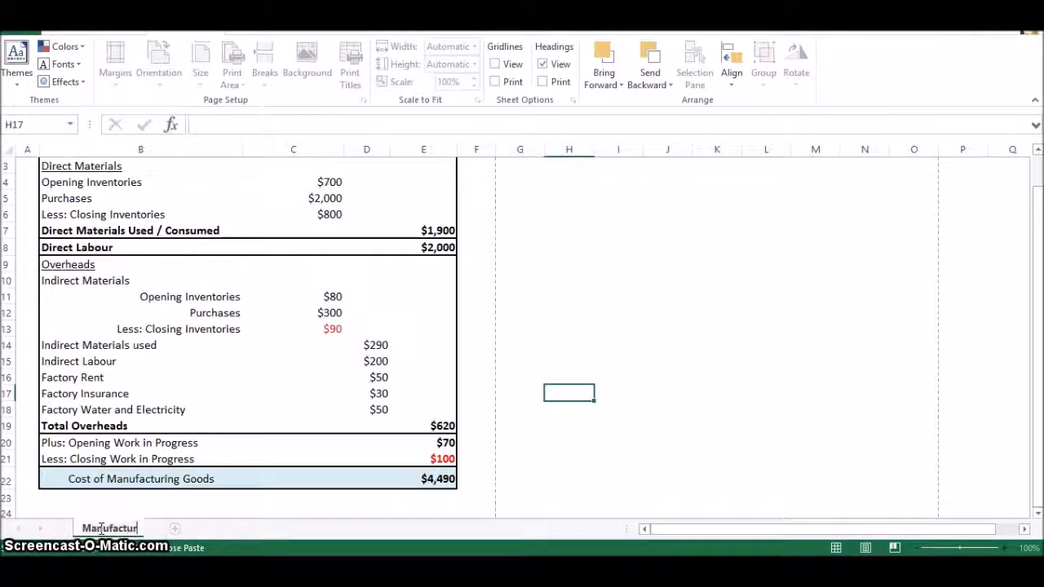
type("ing Account")
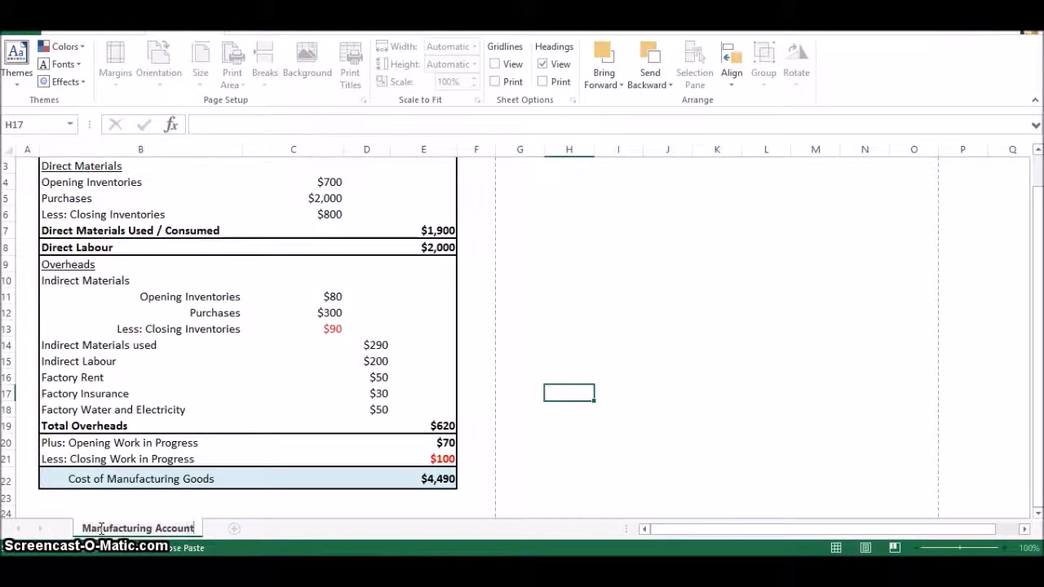
left_click(298, 514)
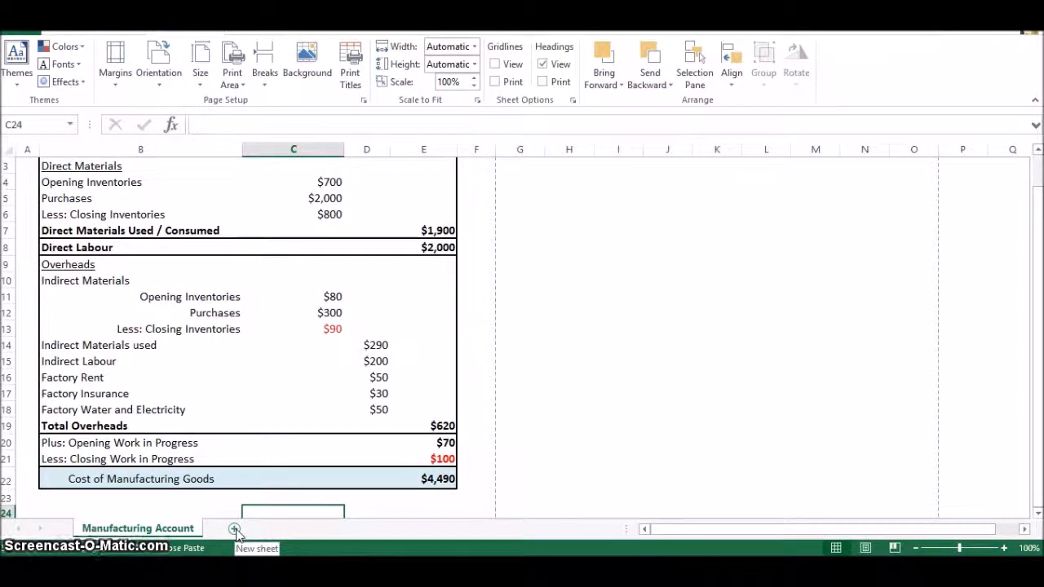
Add a new worksheet after Manufacturing Account and name it "Income Statement".
left_click(234, 529)
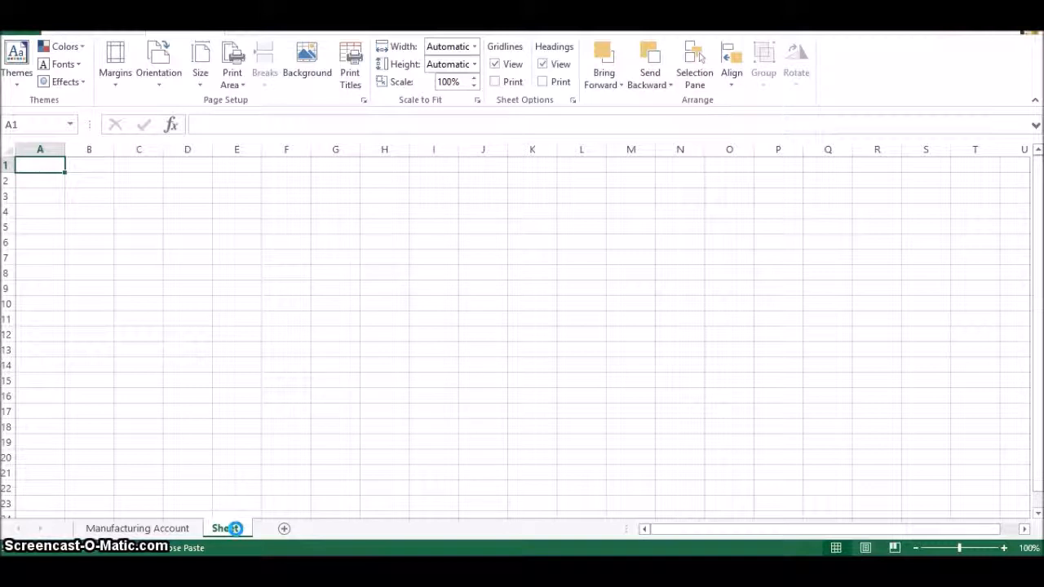
double_click(228, 529)
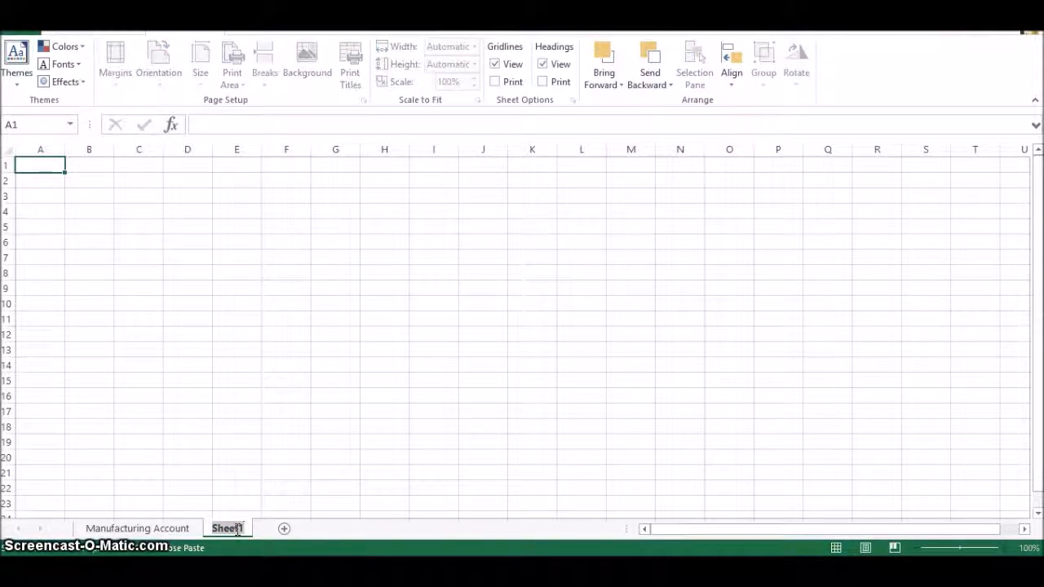
key("BackSpace")
type("Income S")
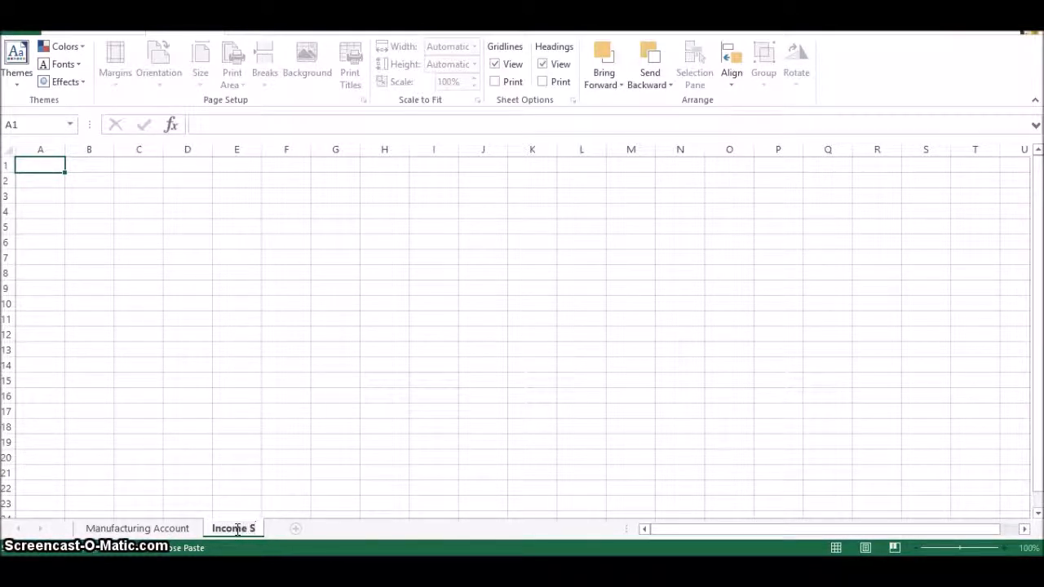
type("tatement")
Add another worksheet after Income Statement and name it "Expenditure Statement", correcting any misspelling in the name.
left_click(334, 530)
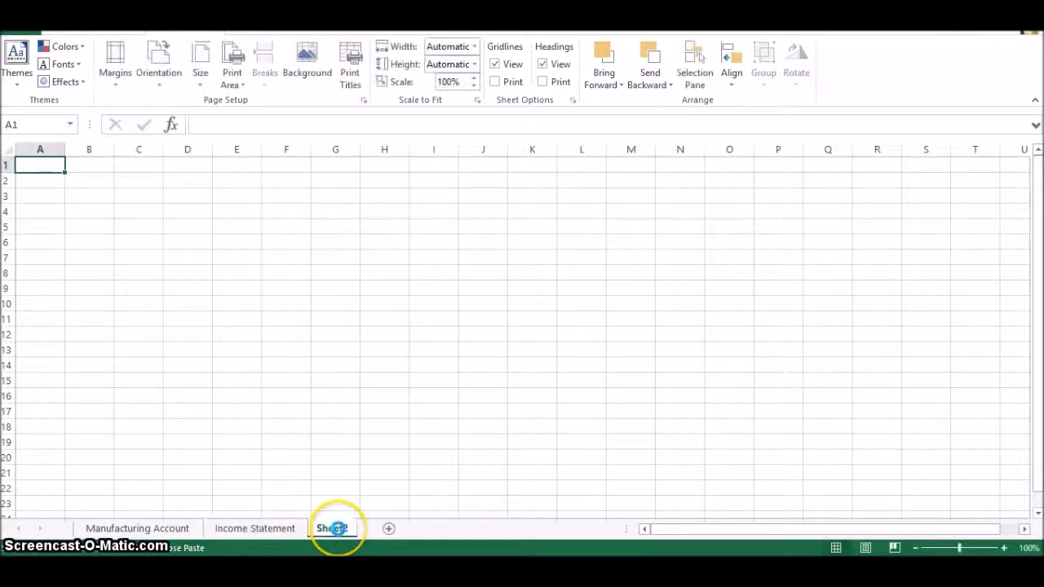
double_click(334, 528)
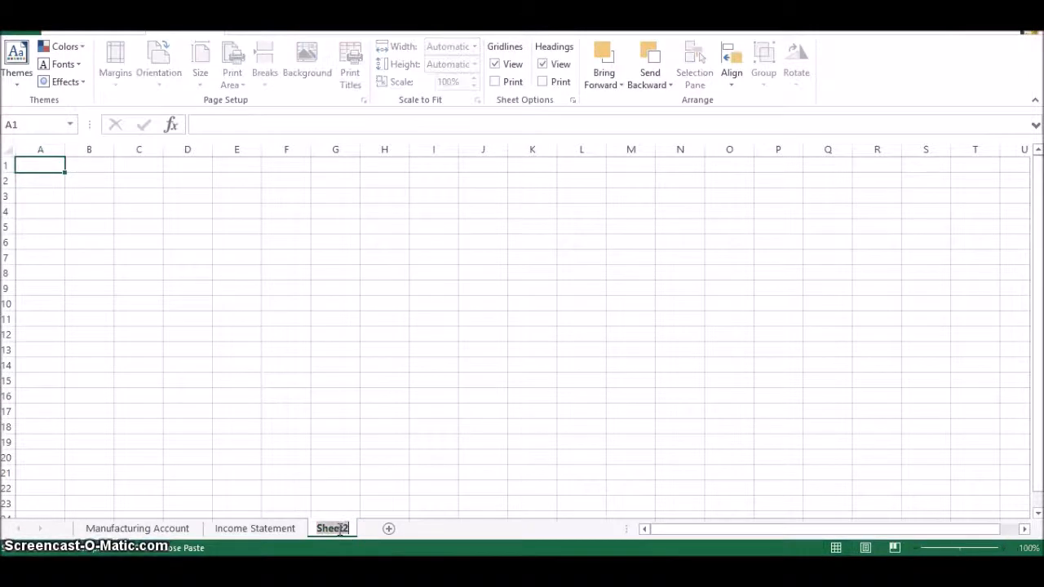
type("Expendit")
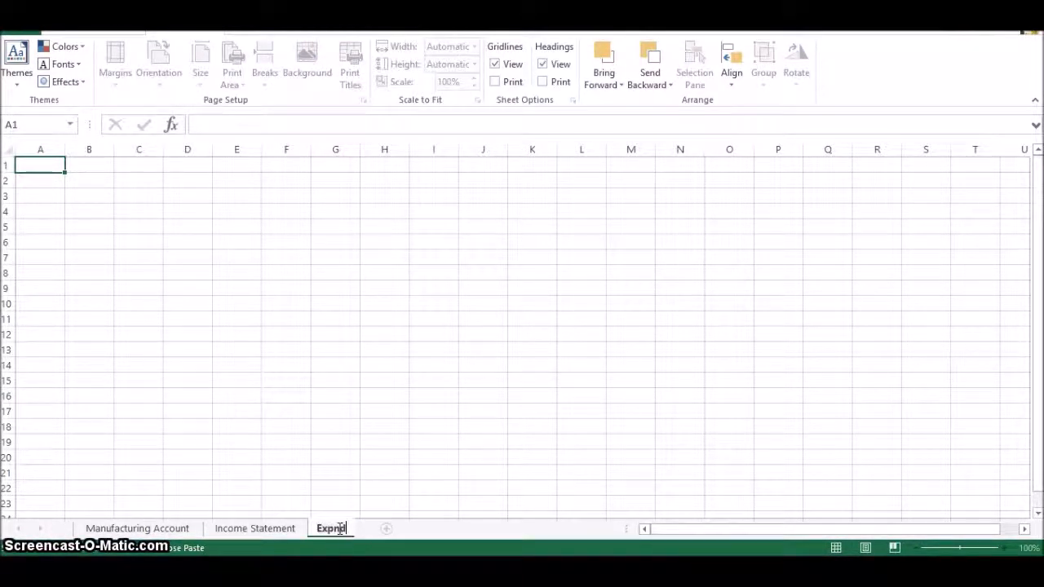
type("ure St")
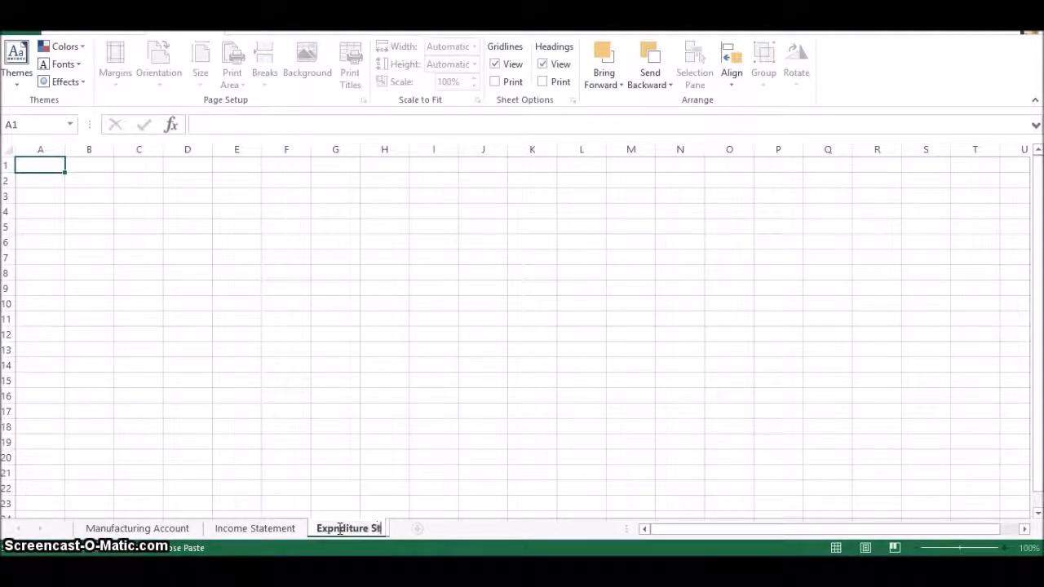
type("ate")
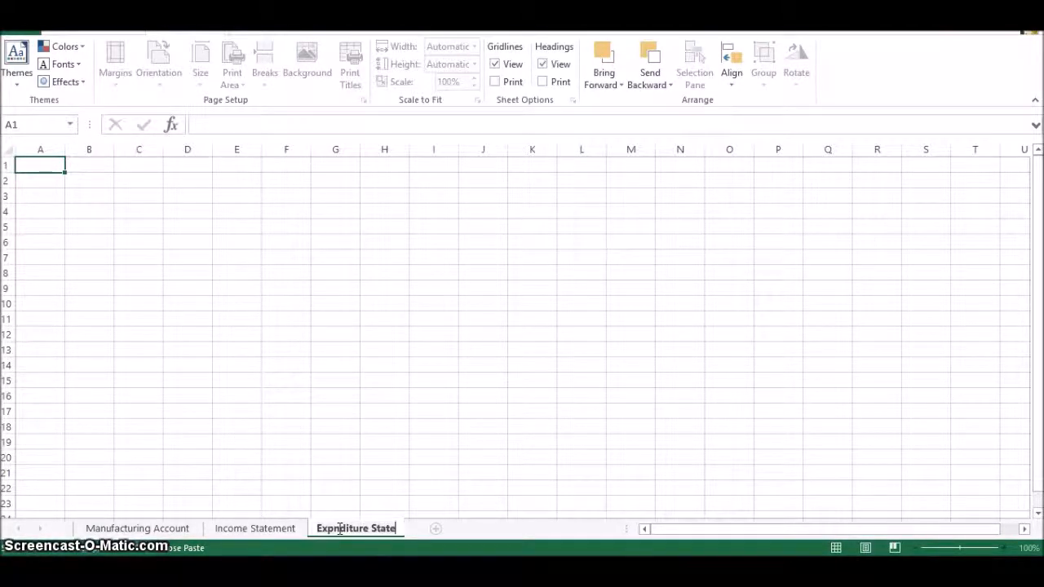
type("ment")
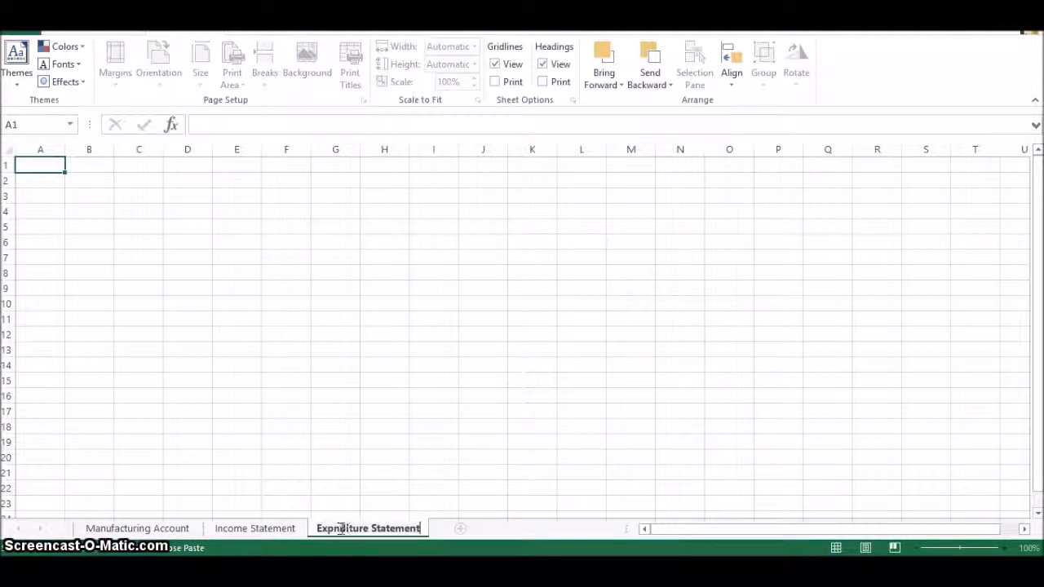
left_click(351, 491)
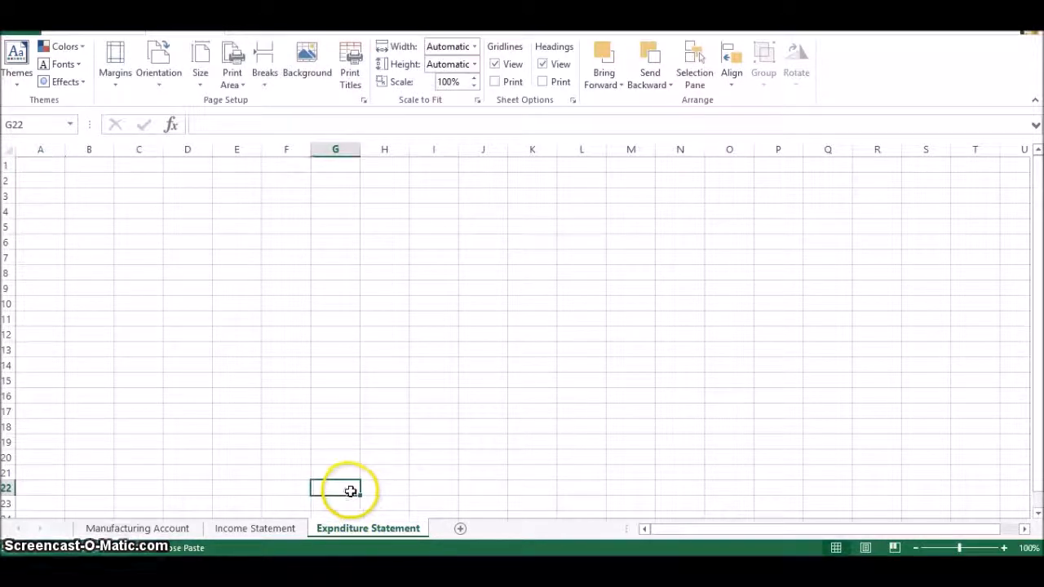
left_click(500, 491)
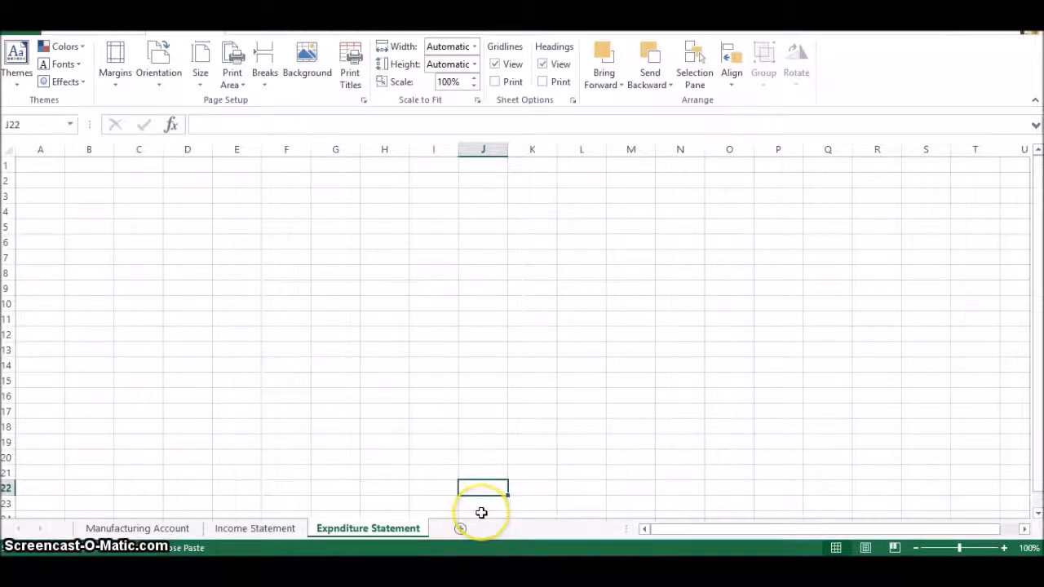
double_click(344, 530)
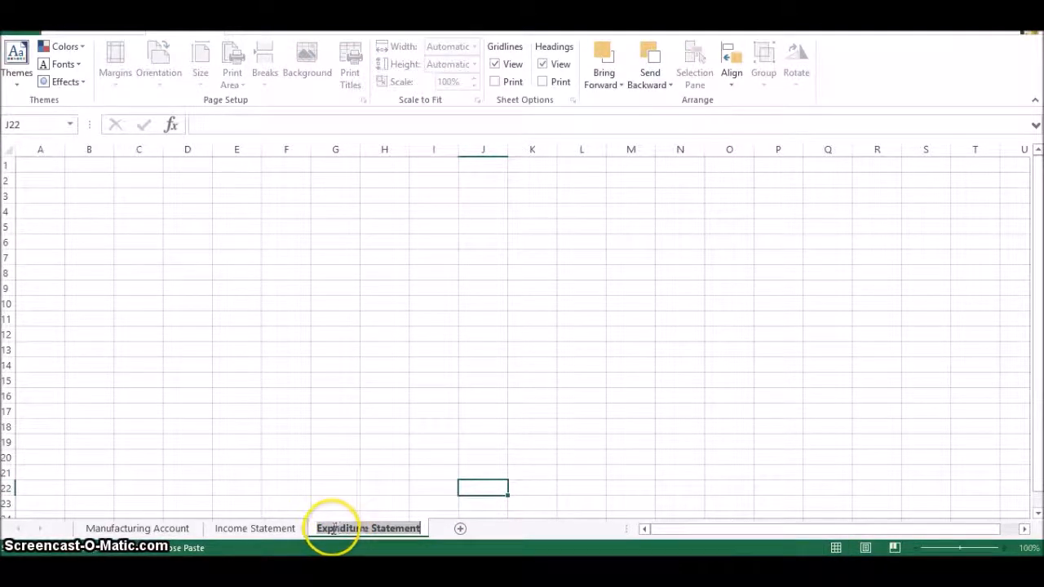
left_click(338, 529)
type("en")
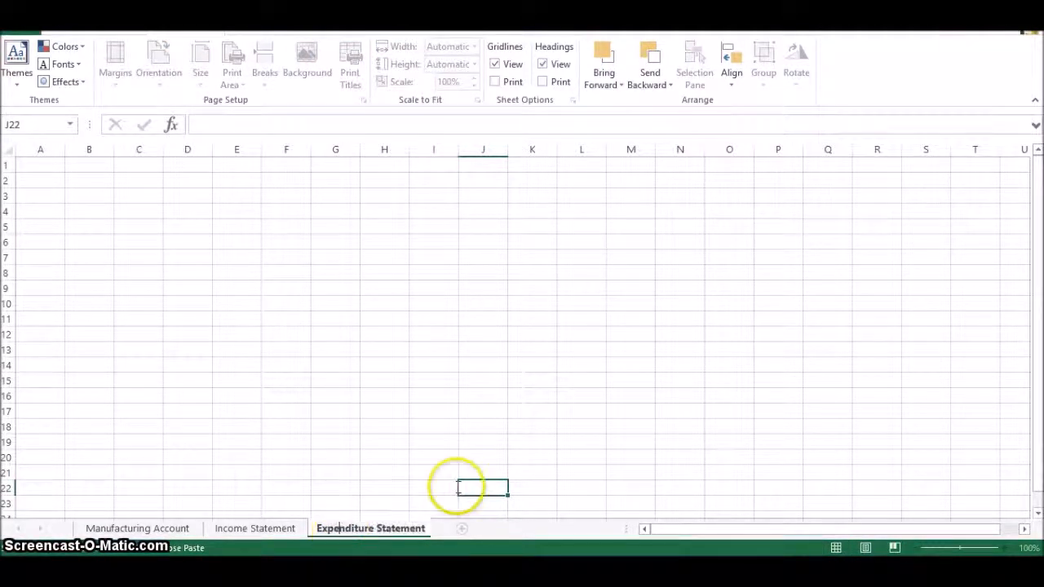
left_click(483, 439)
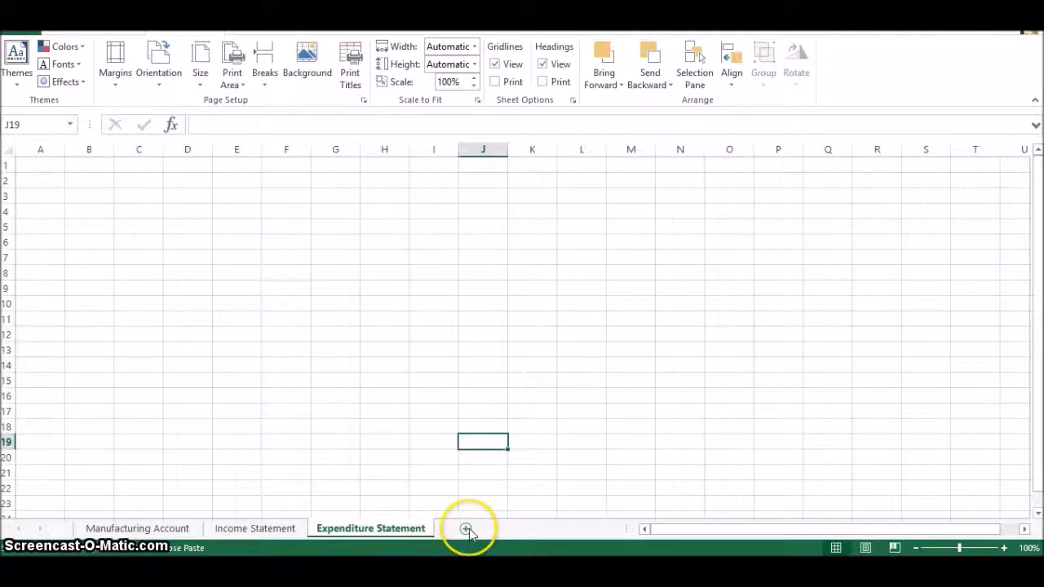
Add a fourth worksheet after Expenditure Statement and name it "Profit and Loss".
left_click(465, 528)
double_click(469, 529)
key("BackSpace")
type("Profit")
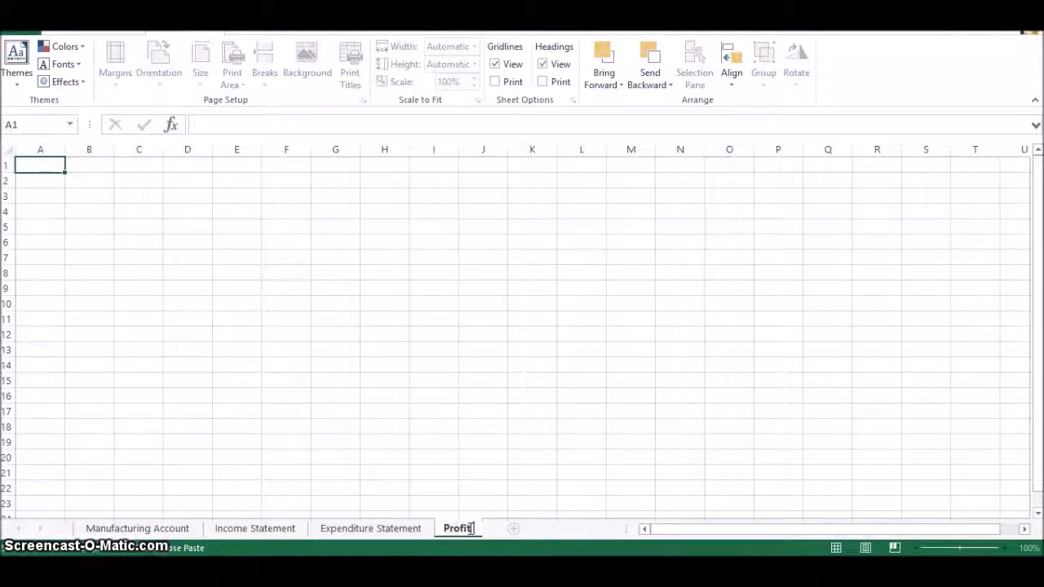
type(" and L")
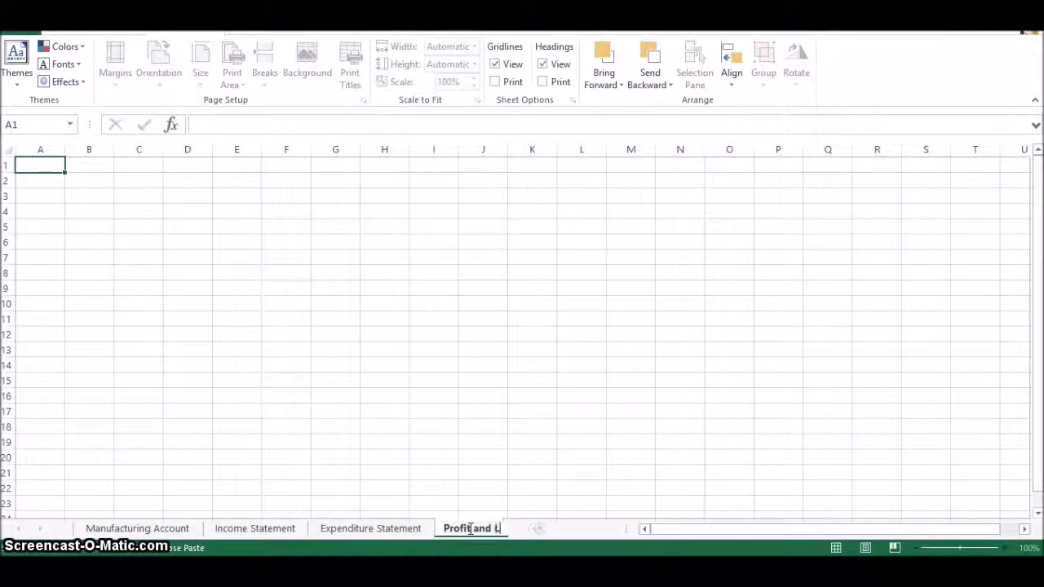
type("oss")
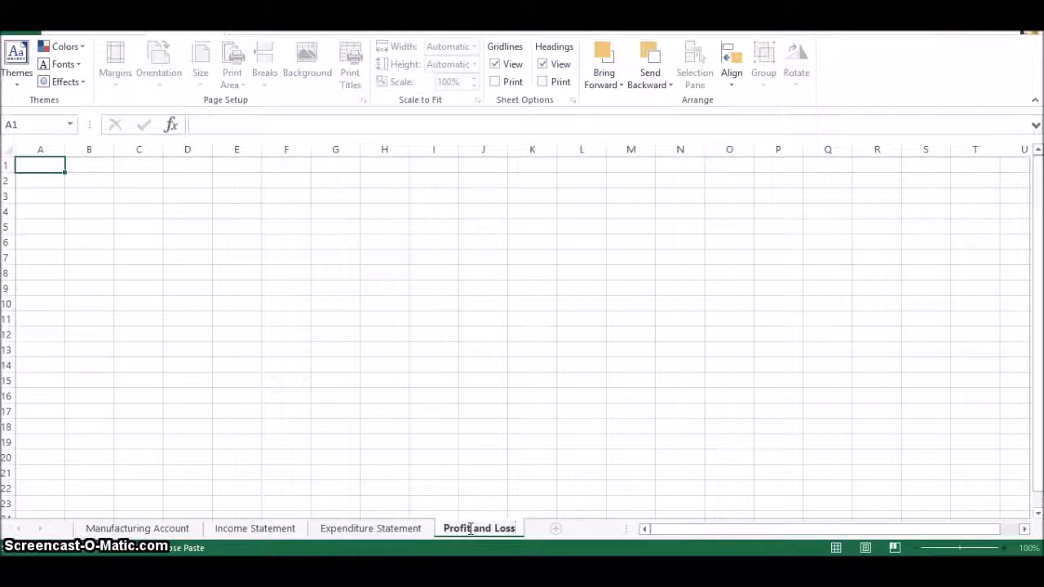
left_click(430, 398)
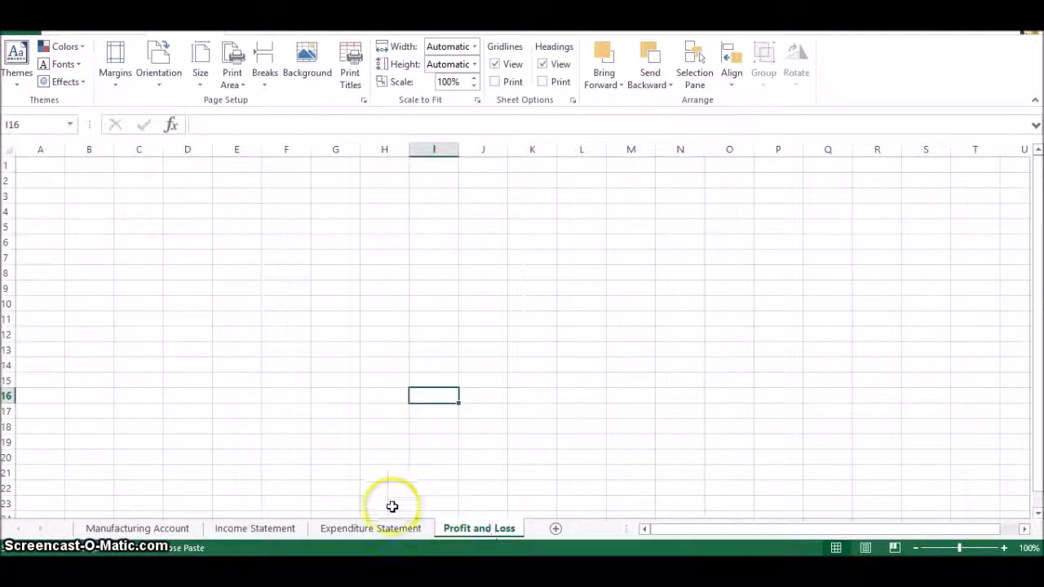
Return to the Manufacturing Account sheet and examine the formula behind the Cost of Manufacturing Goods total.
left_click(171, 529)
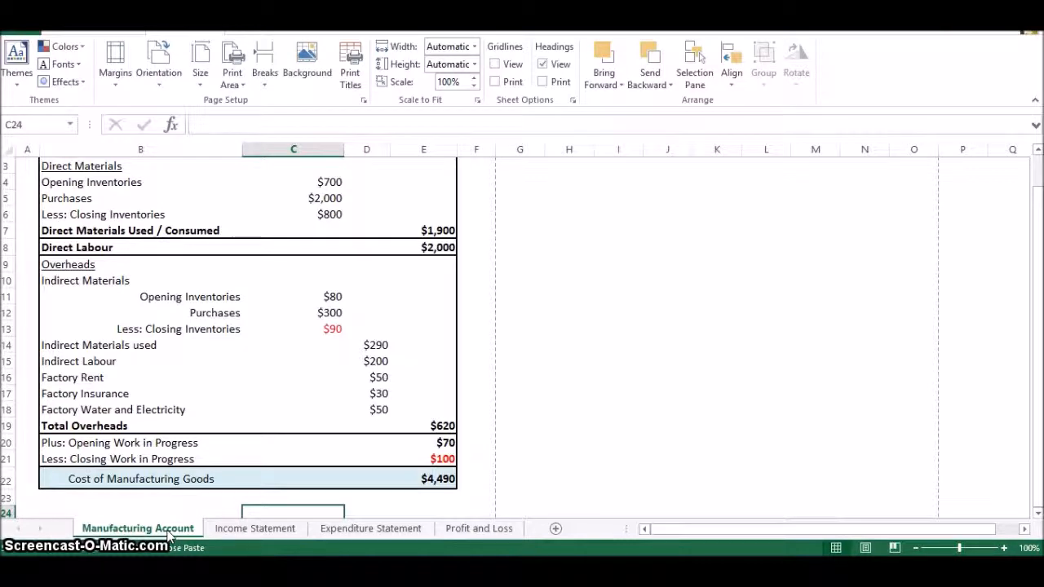
left_click(414, 523)
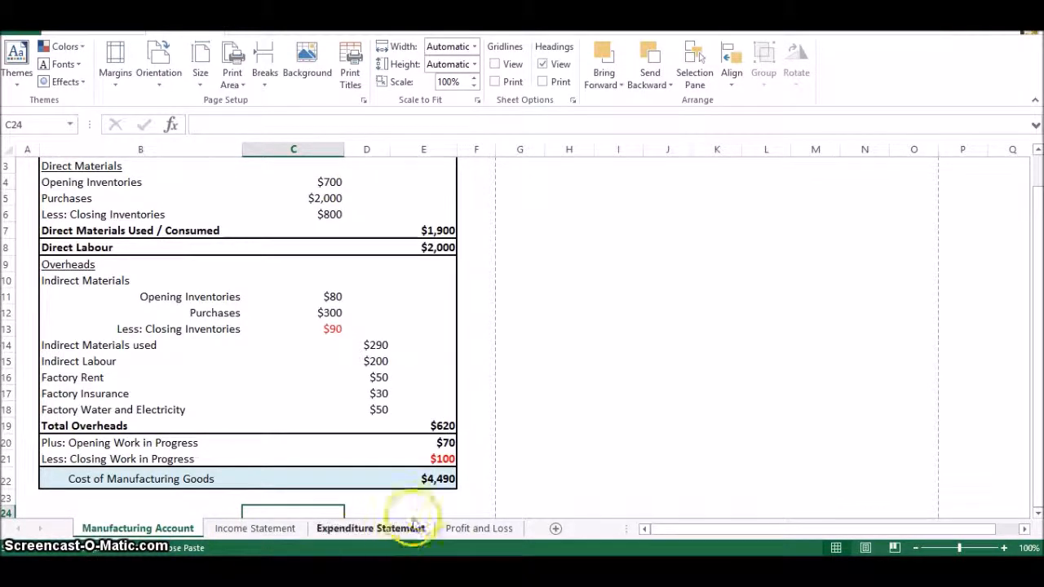
left_click(444, 481)
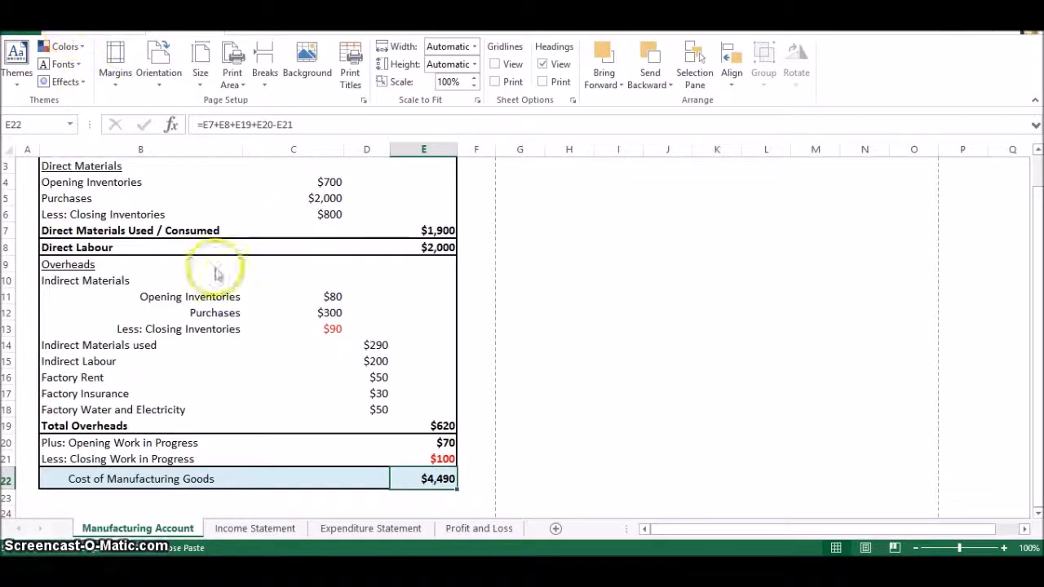
On the Income Statement sheet, merge and center the "Income for 2015" heading across B2:E2.
left_click(263, 530)
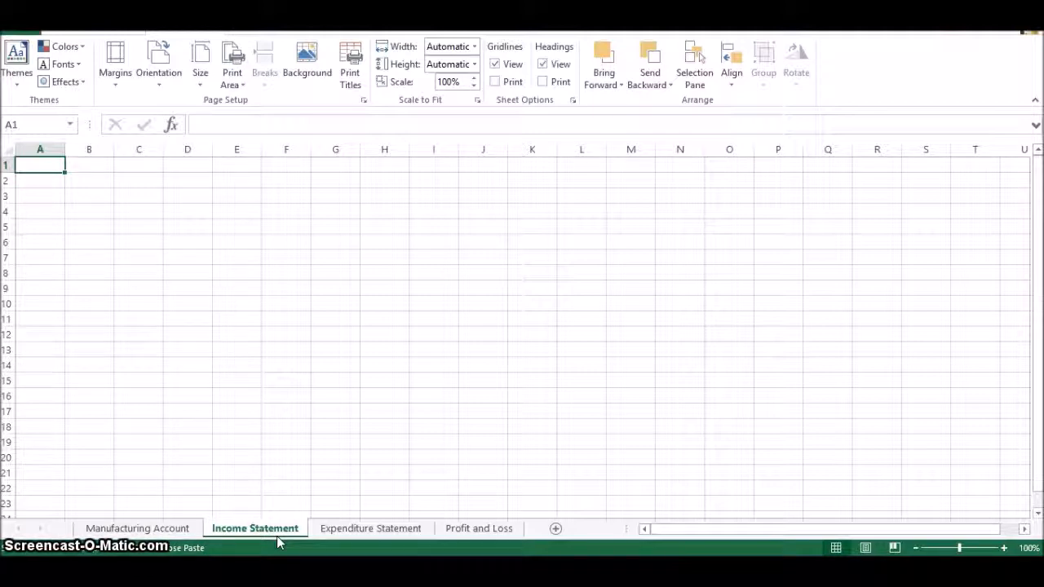
left_click_drag(277, 536, 283, 553)
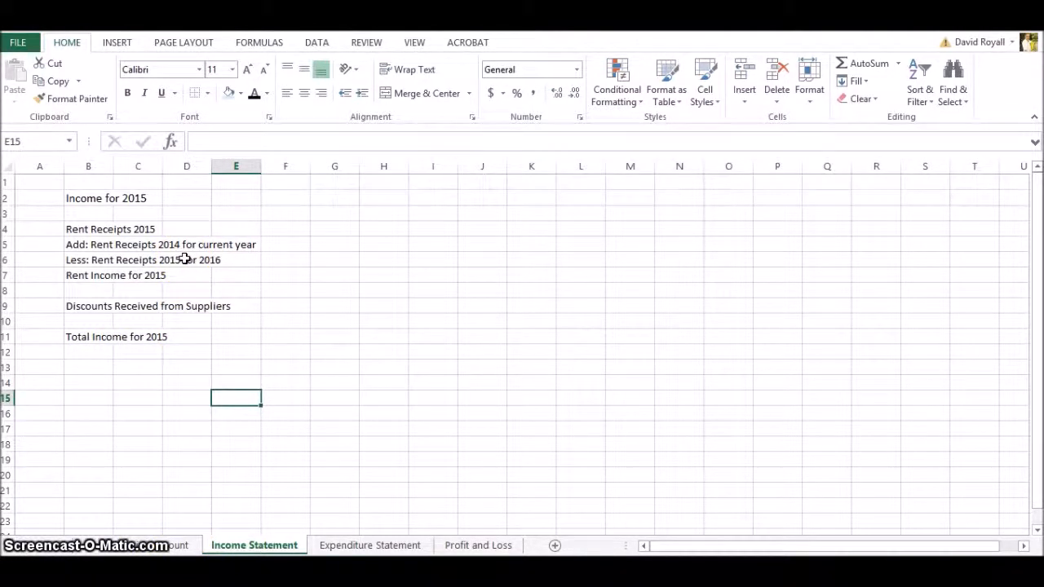
left_click_drag(76, 198, 235, 191)
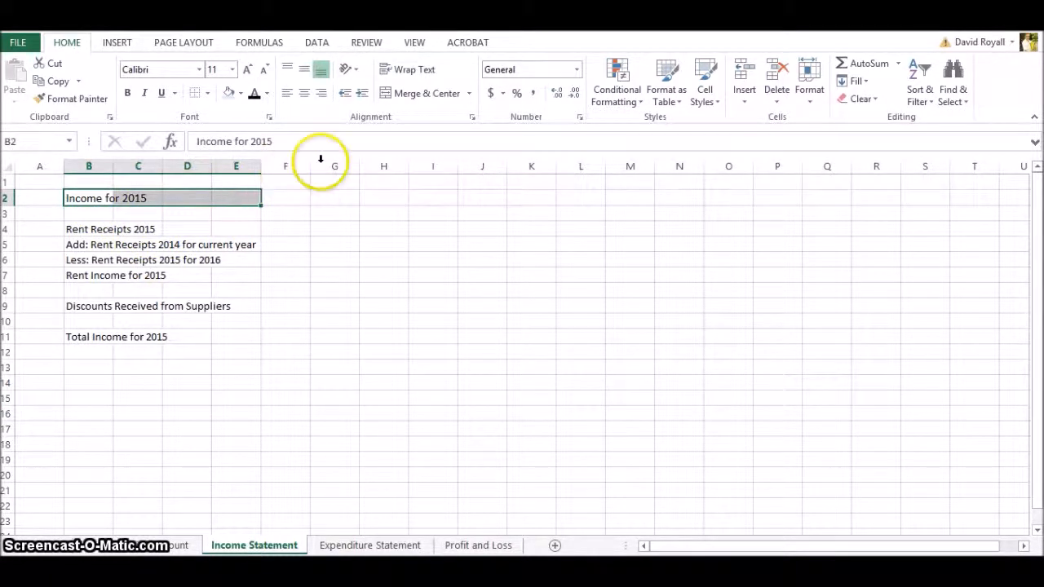
left_click(435, 95)
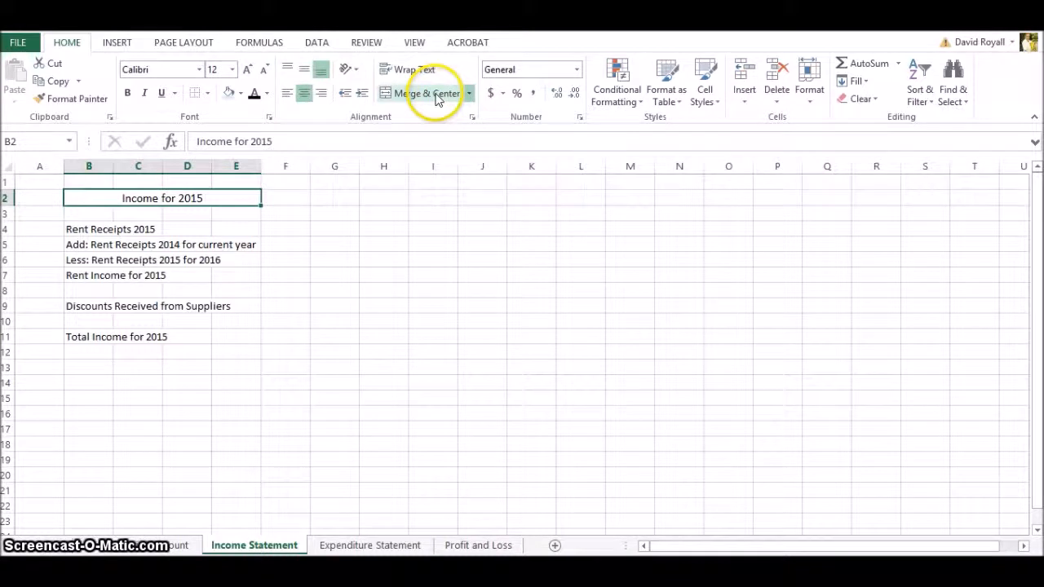
Apply a thick box border around the merged "Income for 2015" heading.
left_click(209, 93)
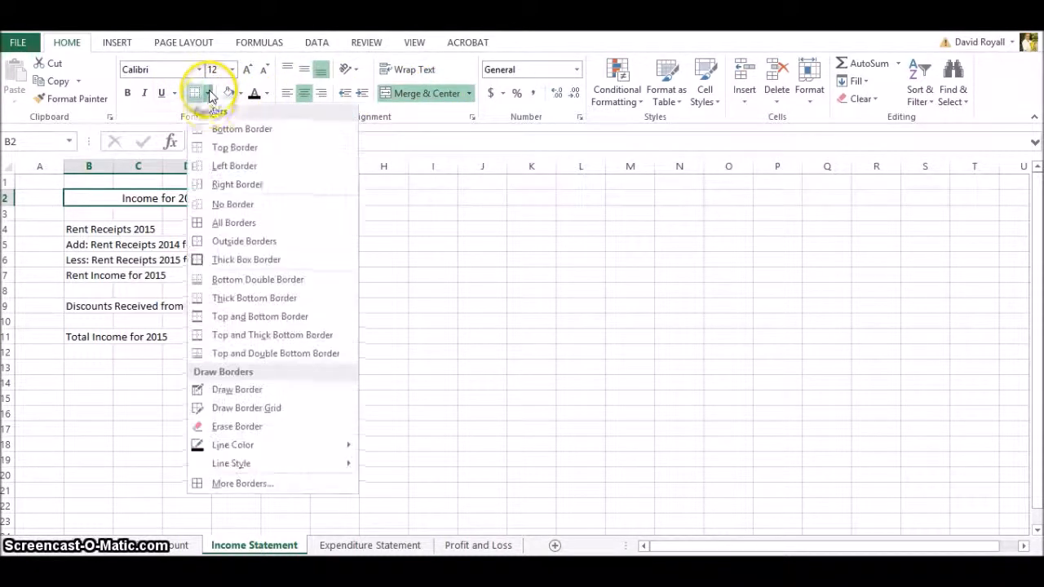
left_click(249, 261)
left_click(424, 334)
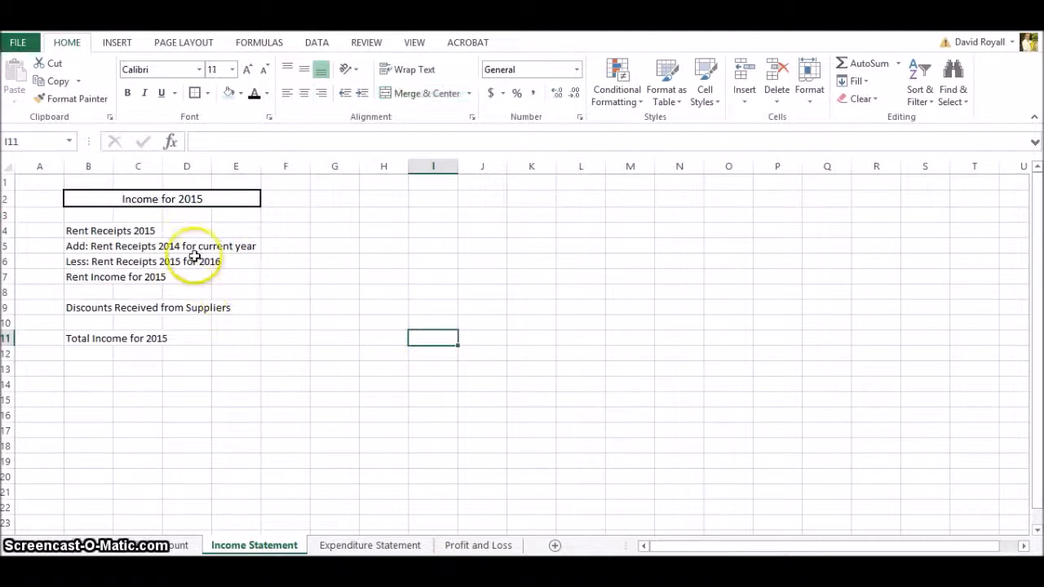
Widen column B so that every income label from Rent Receipts 2015 to Total Income for 2015 fits with room to spare.
left_click_drag(116, 168, 261, 168)
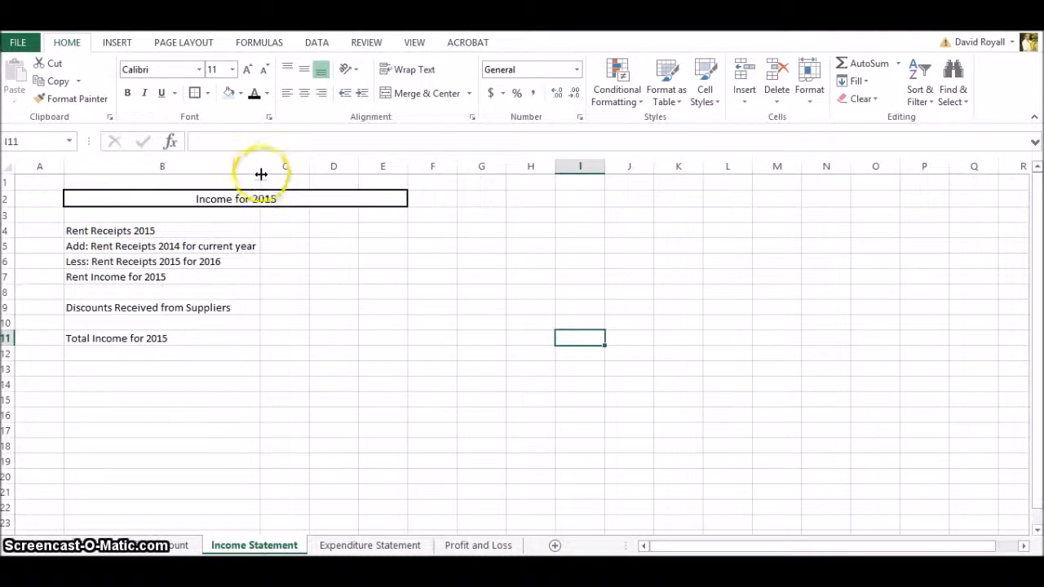
left_click(172, 231)
left_click(170, 246)
left_click(172, 262)
left_click(172, 276)
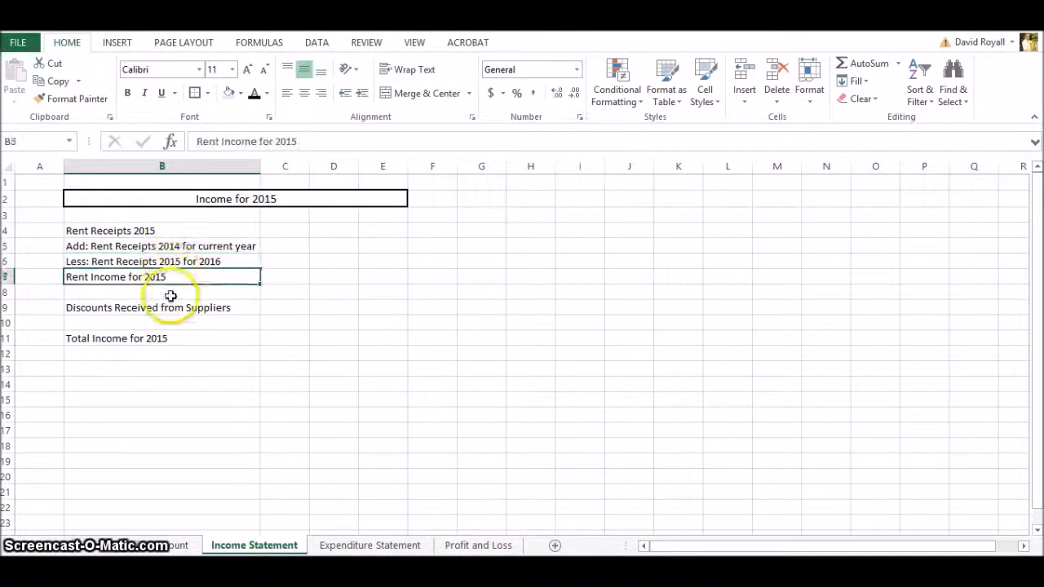
left_click(167, 308)
left_click(163, 339)
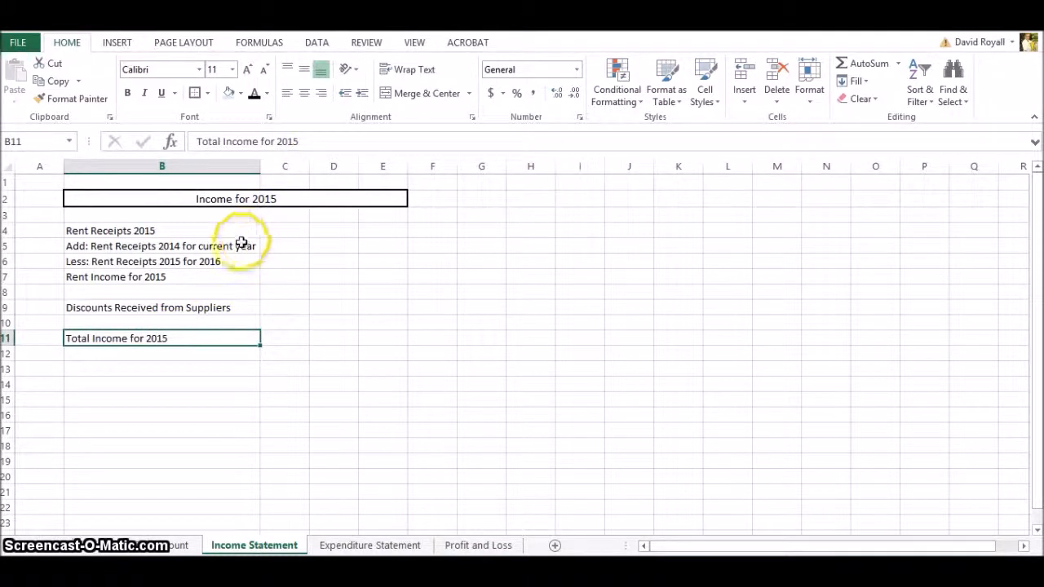
left_click_drag(261, 166, 292, 168)
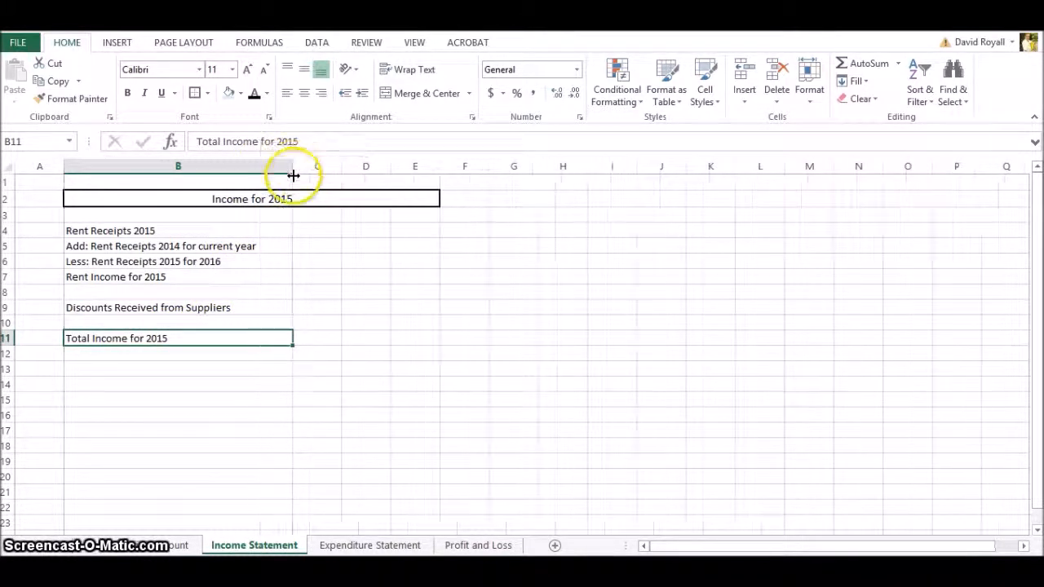
Right-align the add, less and Rent Income labels in B5:B7, and widen column C for the amounts.
left_click_drag(250, 245, 256, 260)
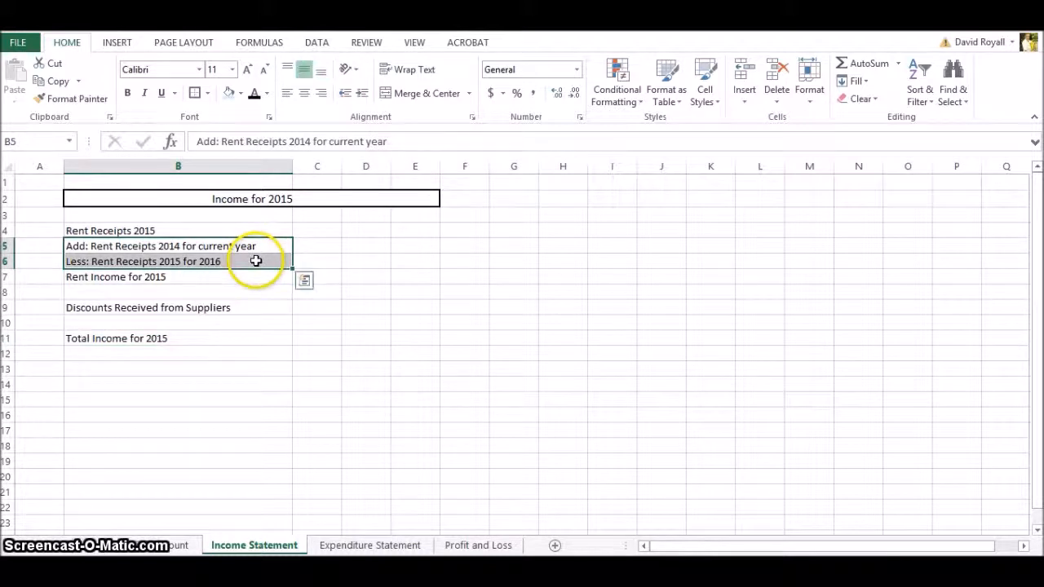
left_click_drag(240, 278, 245, 245)
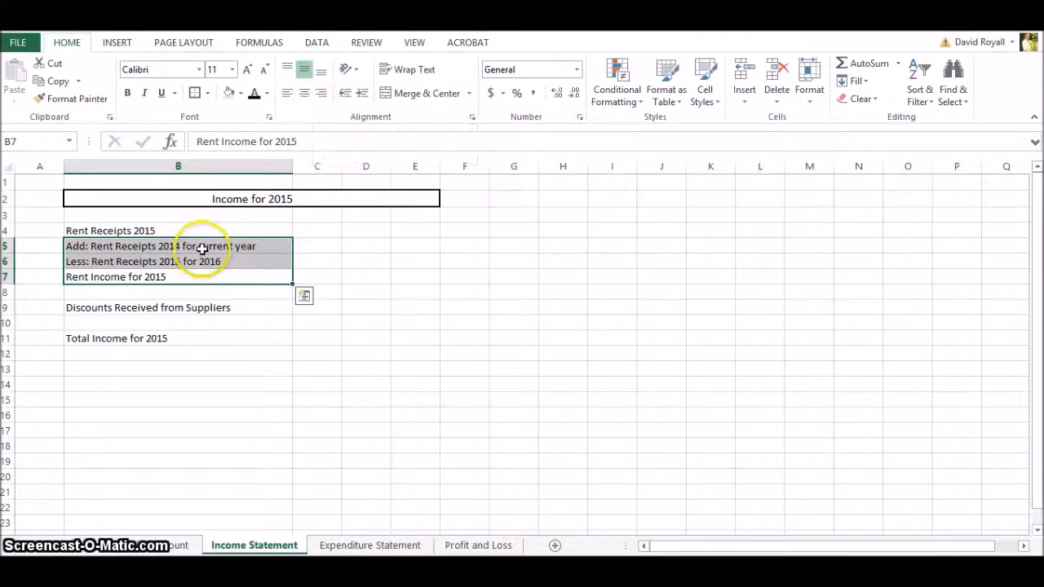
left_click(324, 95)
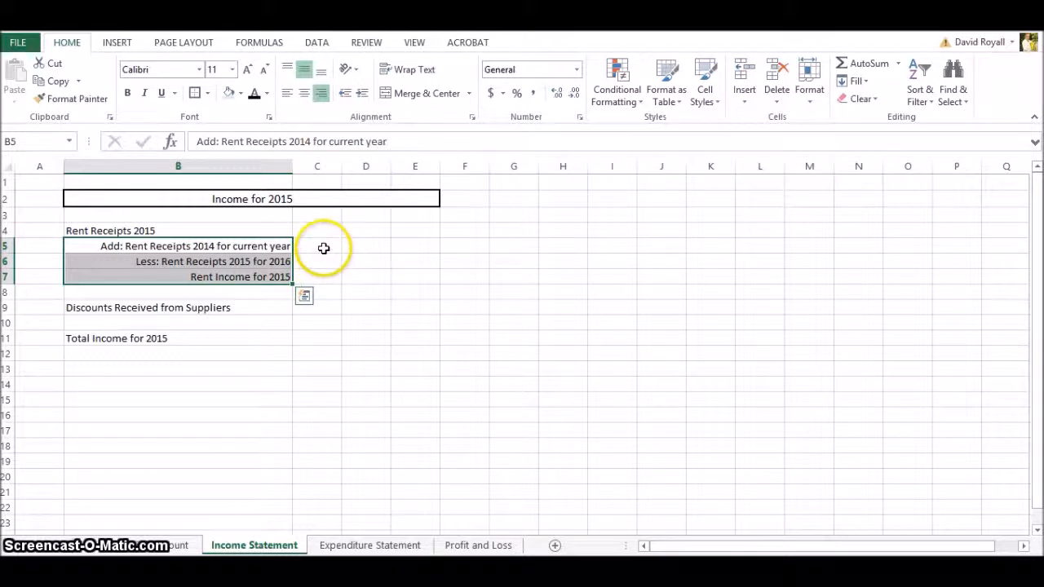
left_click_drag(338, 165, 380, 166)
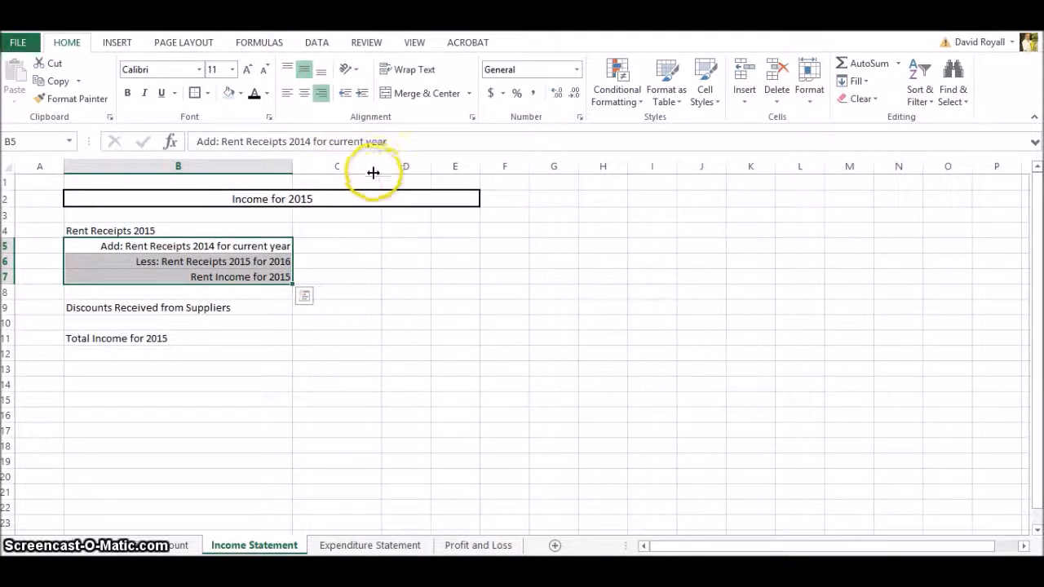
Enter the rent amounts in column C: 300 for 2015 receipts, 50 for the 2014 addition and 90 for the 2016 deduction.
left_click(322, 233)
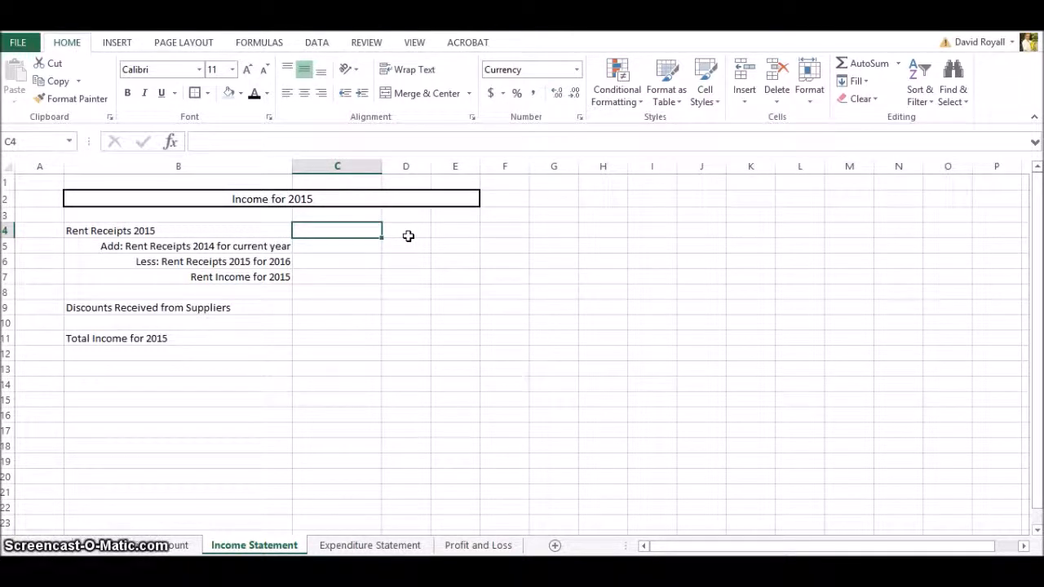
type("0")
key("Return")
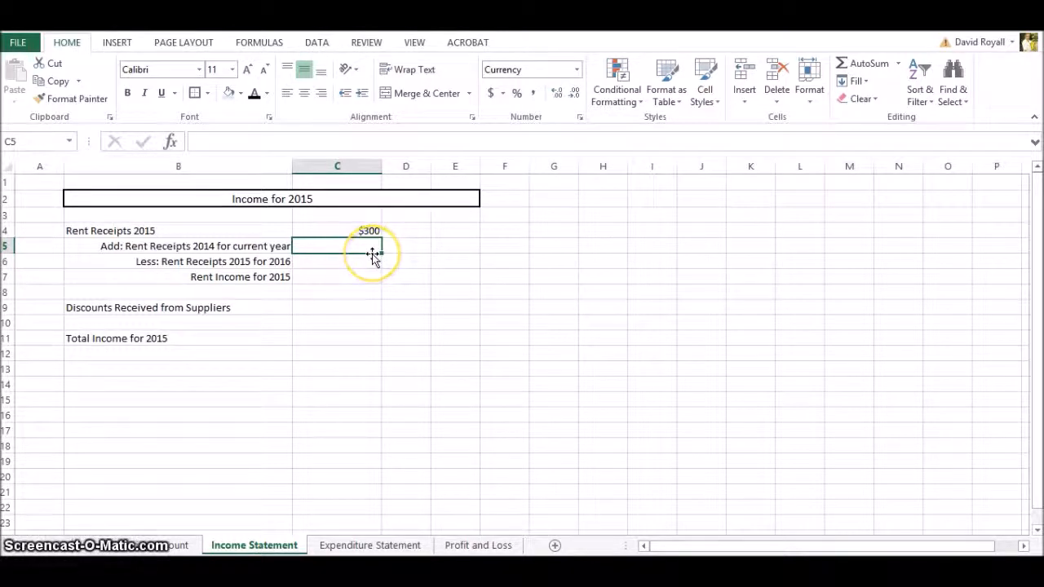
type("5")
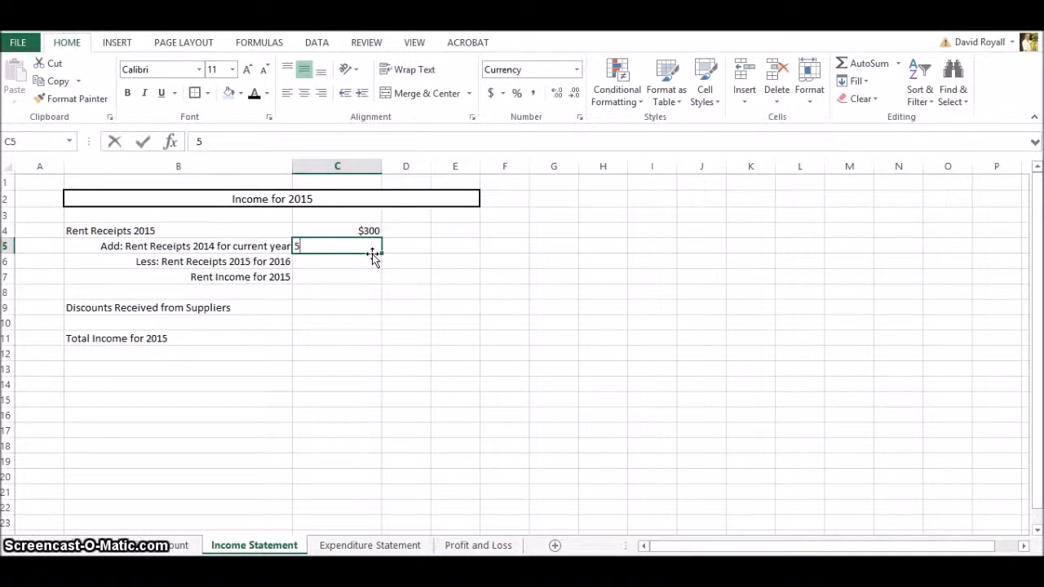
type("0")
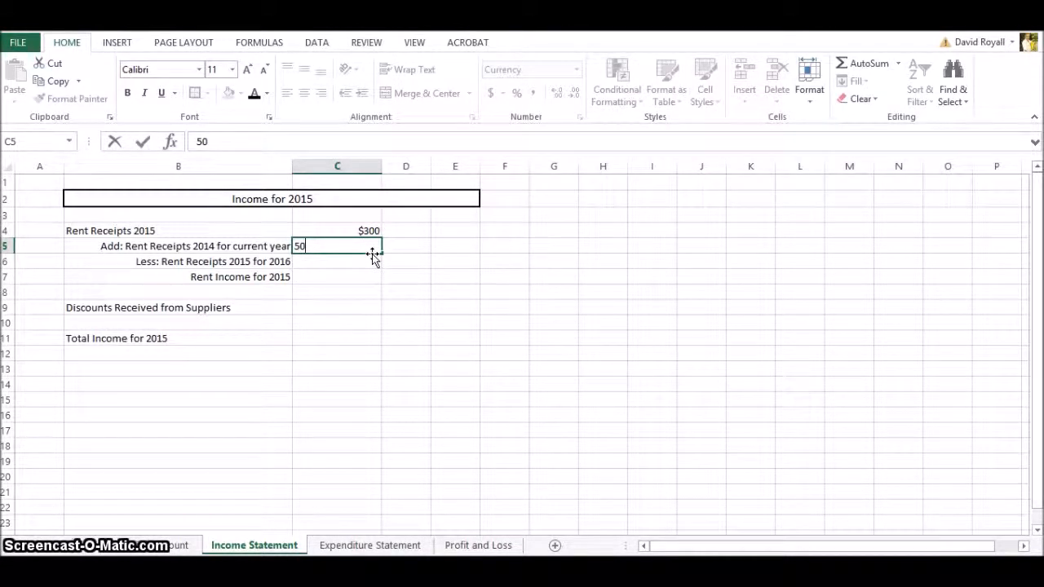
key("Return")
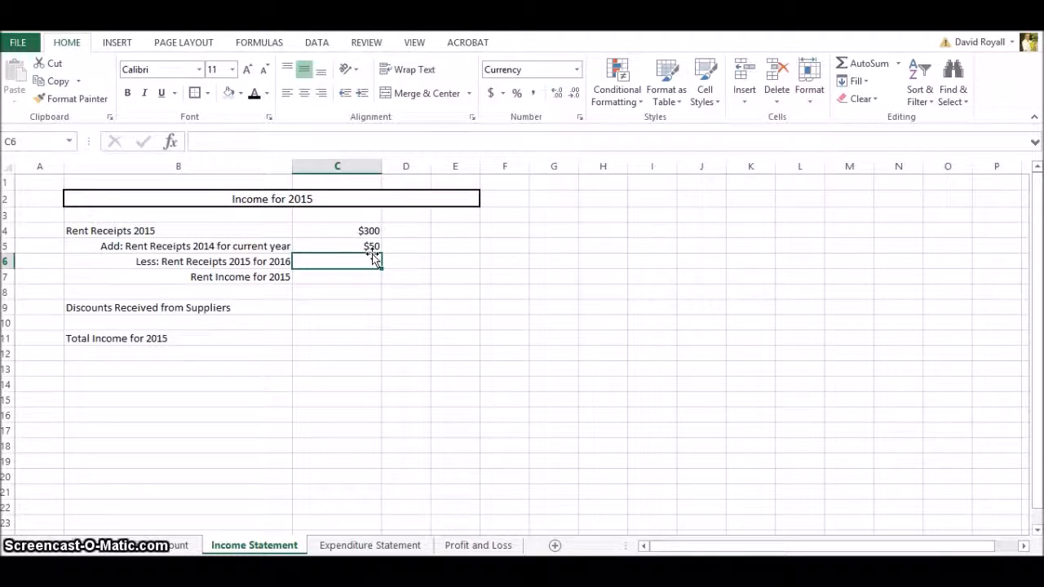
type("90")
key("Return")
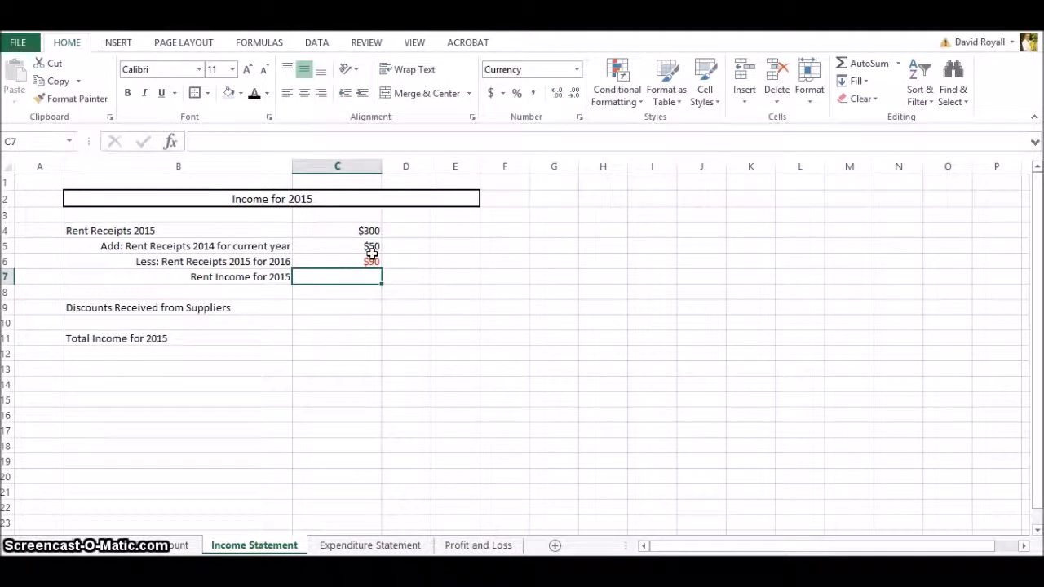
Calculate Rent Income for 2015 in D7 with the formula =C4+C5-C6.
key("Right")
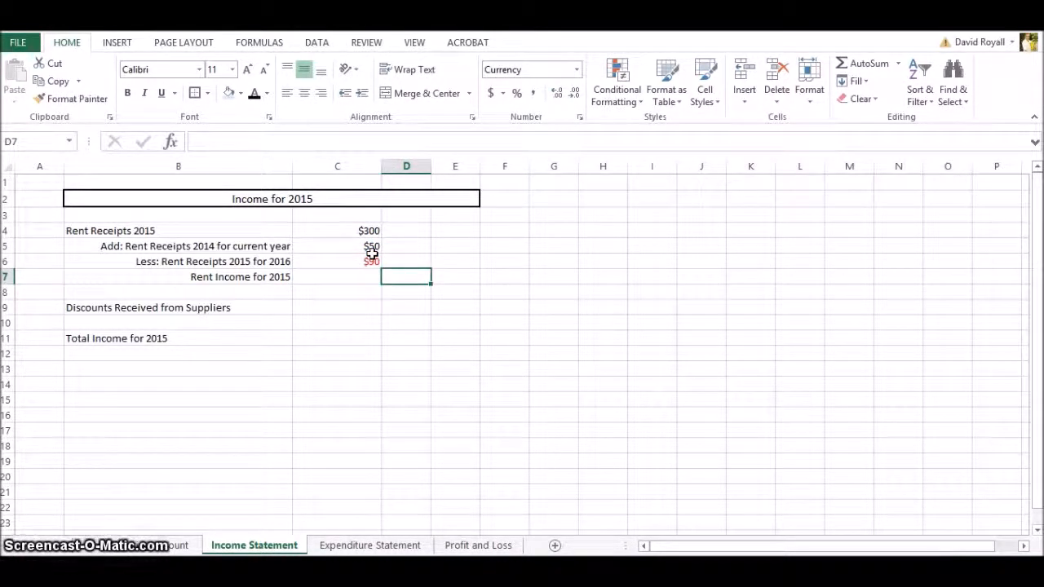
type("=")
key("Up")
key("Up")
key("Up")
key("Left")
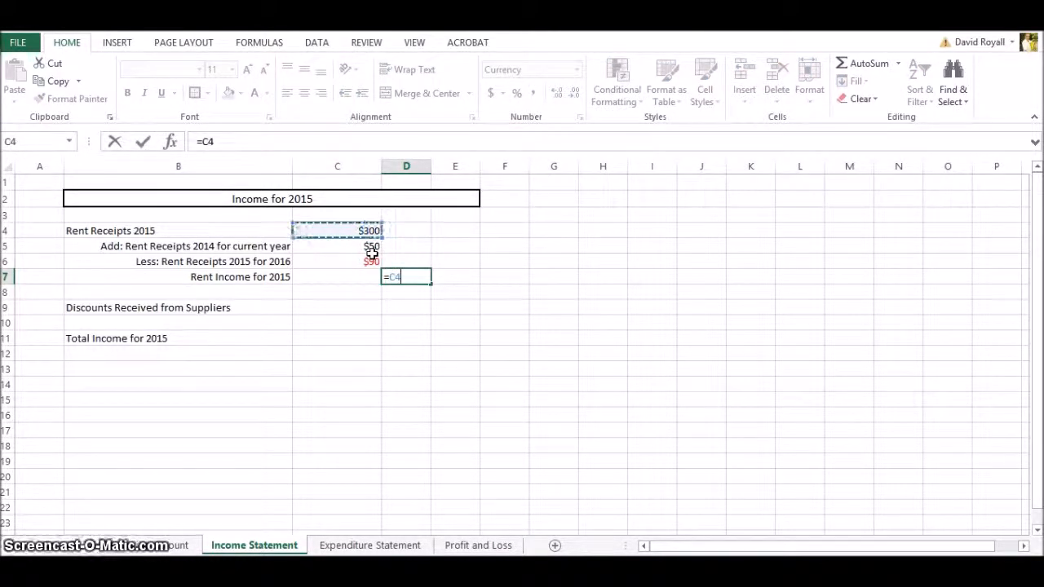
type("+")
key("Up")
key("Up")
key("Left")
type("-")
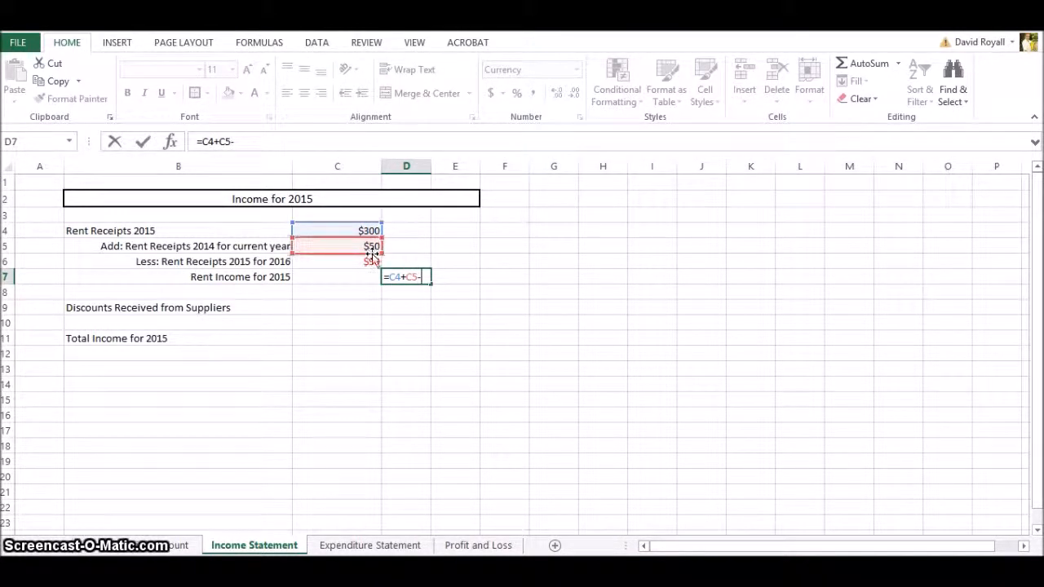
key("Up")
key("Left")
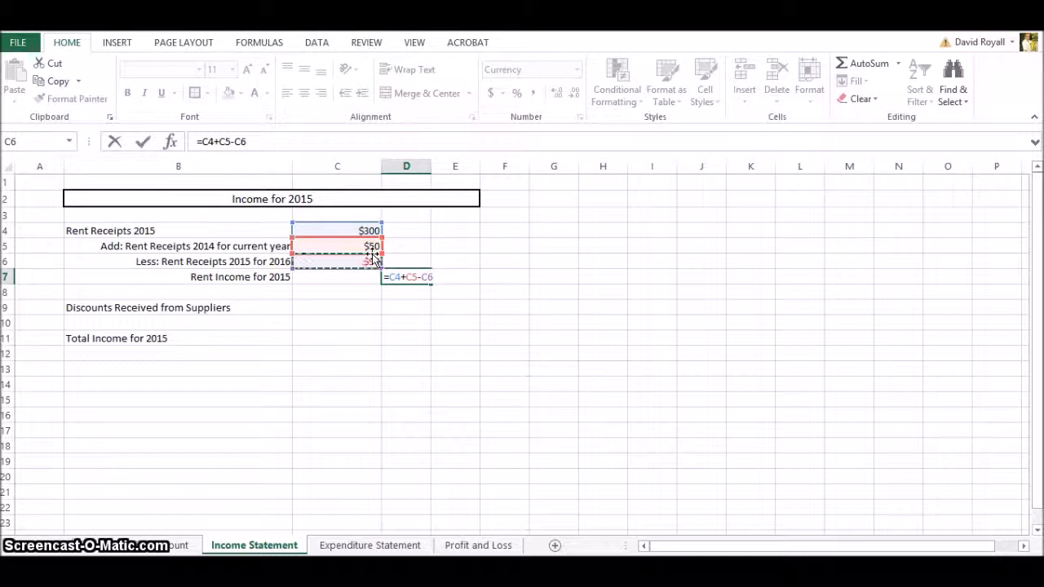
key("Return")
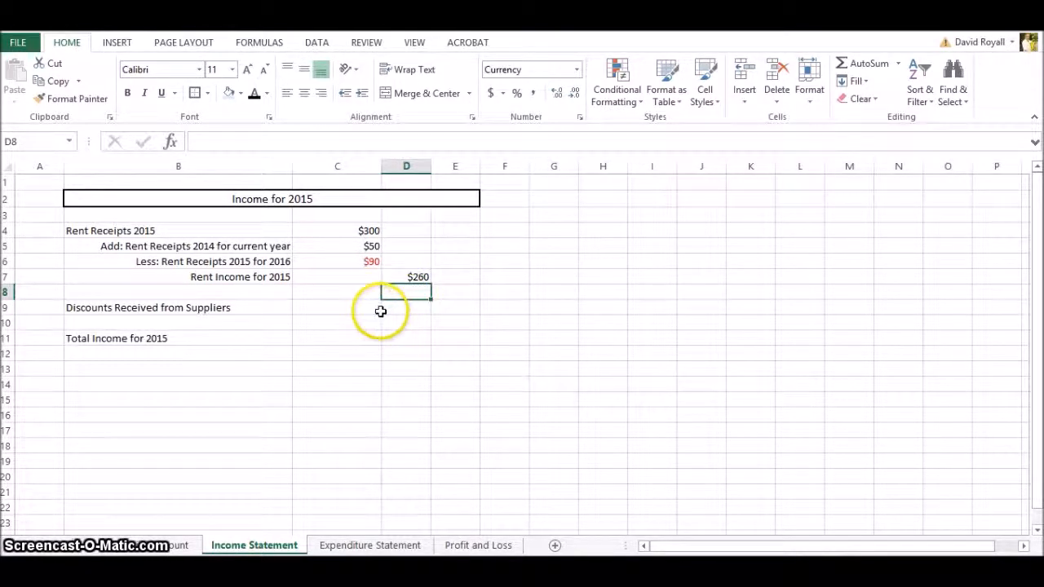
Enter 40 in D9 as the Discounts Received from Suppliers.
left_click(406, 313)
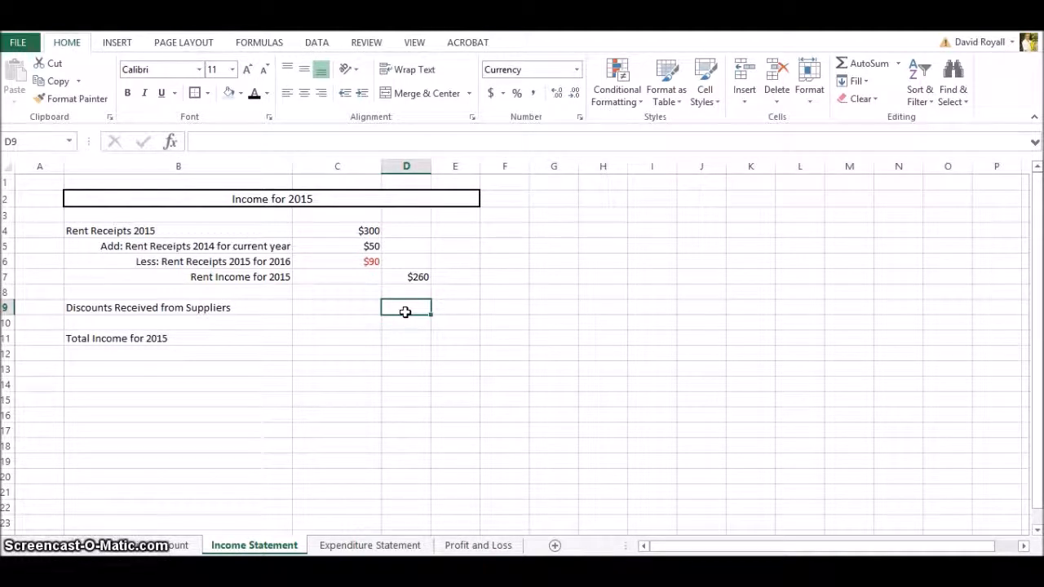
type("40")
key("Return")
key("Return")
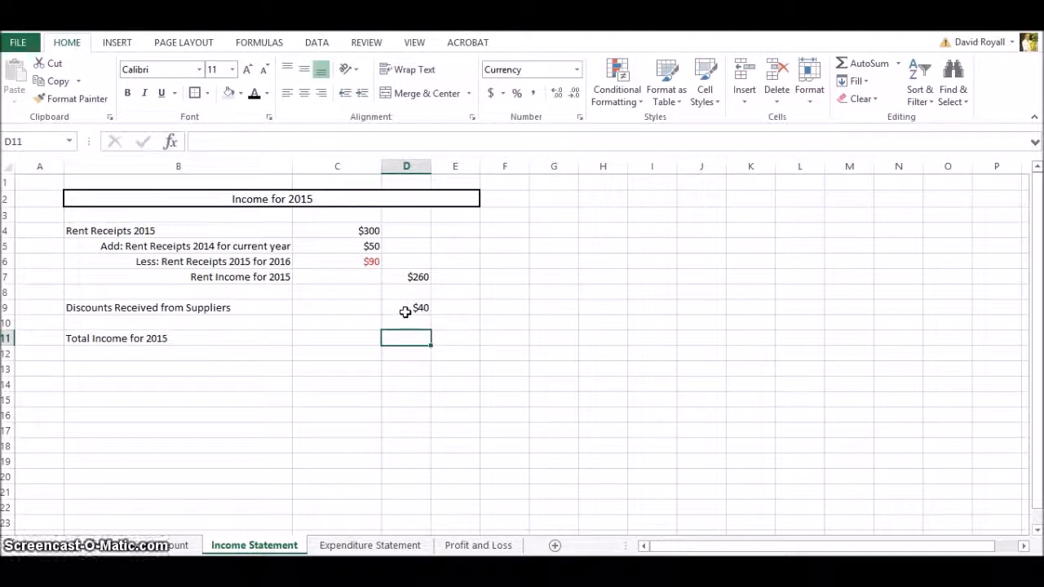
Calculate Total Income for 2015 in D11 with the formula =D7+D9.
type("=")
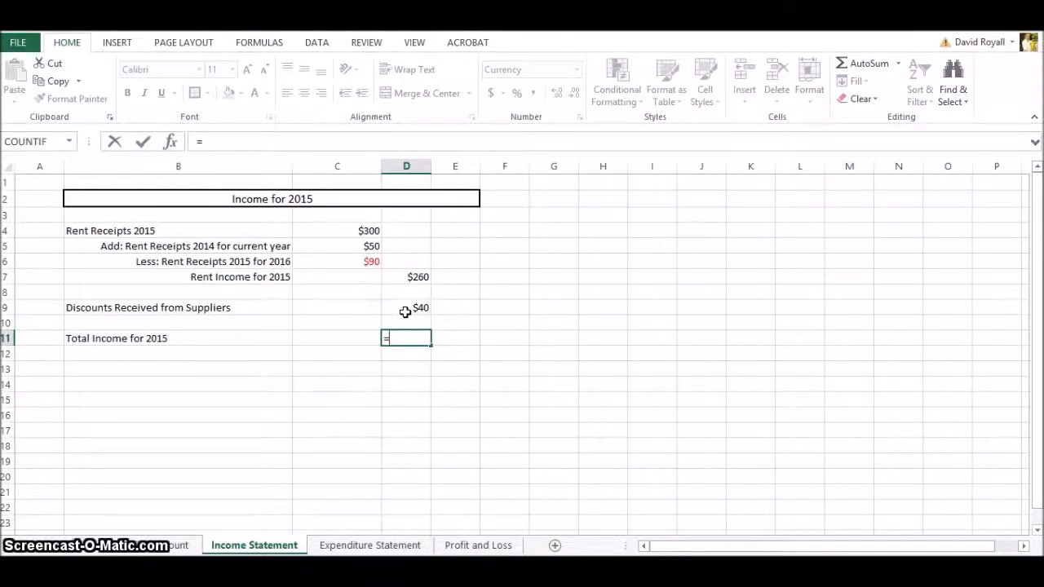
mouse_move(405, 313)
left_mouse_down()
mouse_move(403, 303)
mouse_move(406, 313)
left_mouse_up()
left_click(416, 278)
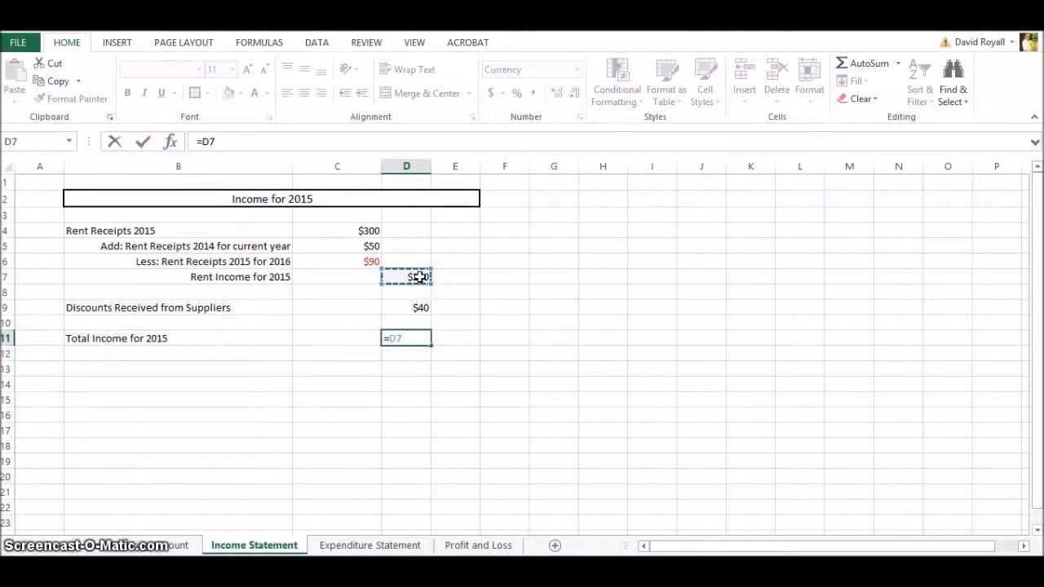
left_click(419, 307)
key("Return")
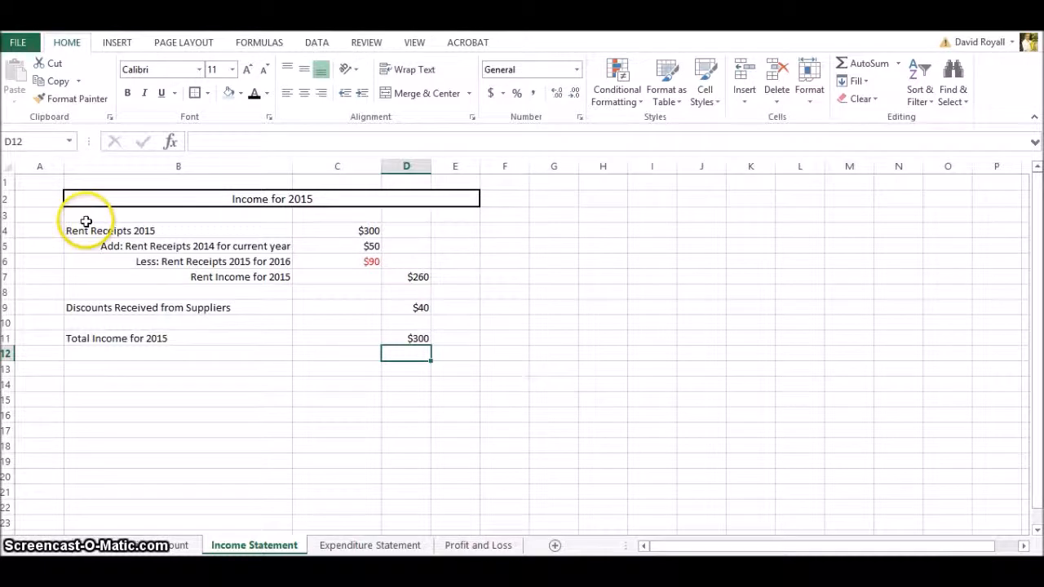
Apply a thick box border around the statement body, B3:E11.
left_click_drag(89, 217, 459, 334)
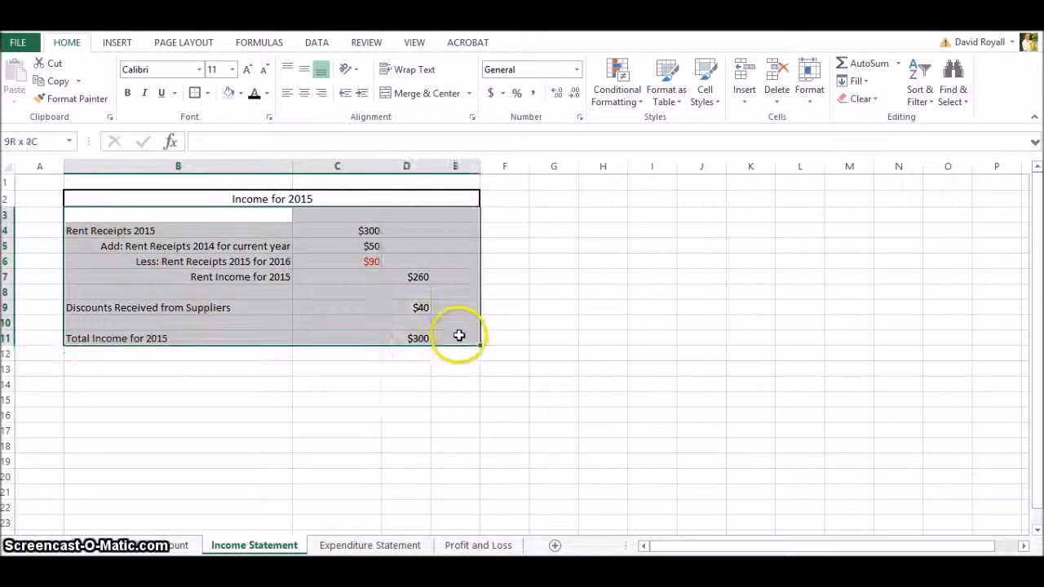
left_click(192, 94)
left_click(531, 325)
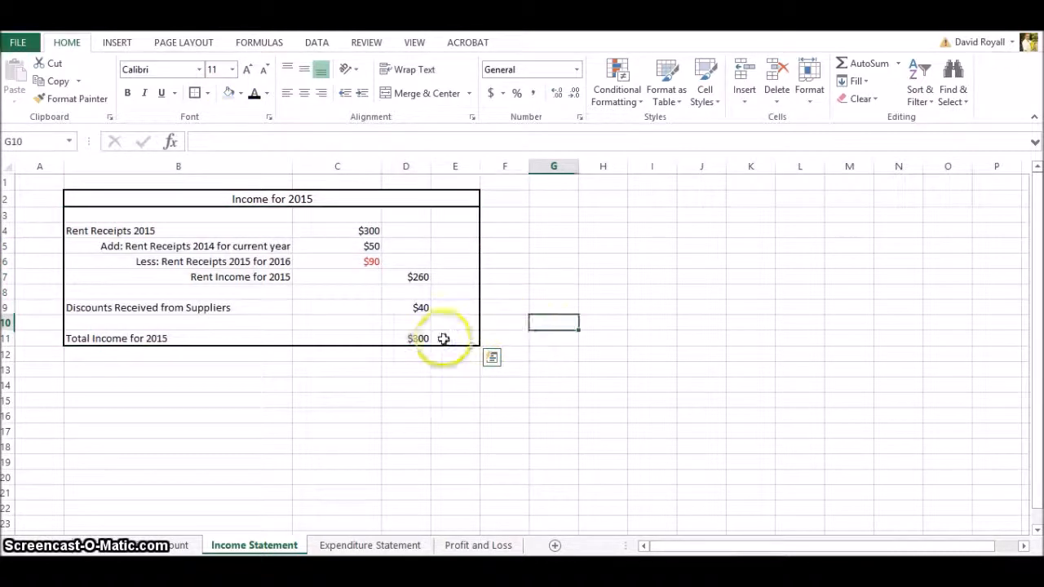
Move the total income formula from D11 to E11 and reapply the thick box border around B2:E11.
left_click(413, 338)
left_click(444, 336)
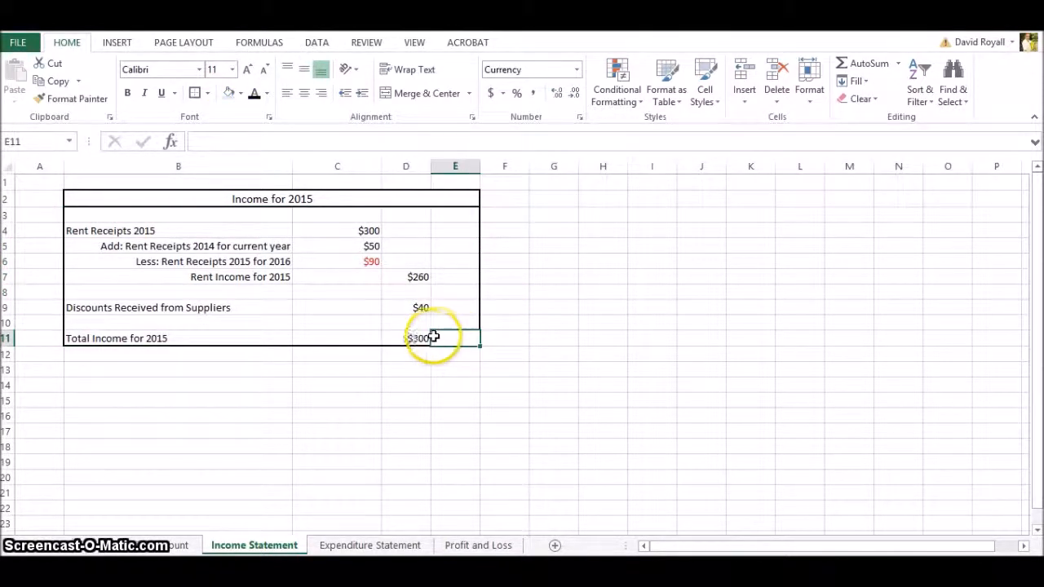
left_click(428, 338)
left_click_drag(428, 337, 466, 343)
left_click(552, 354)
left_click_drag(93, 198, 417, 341)
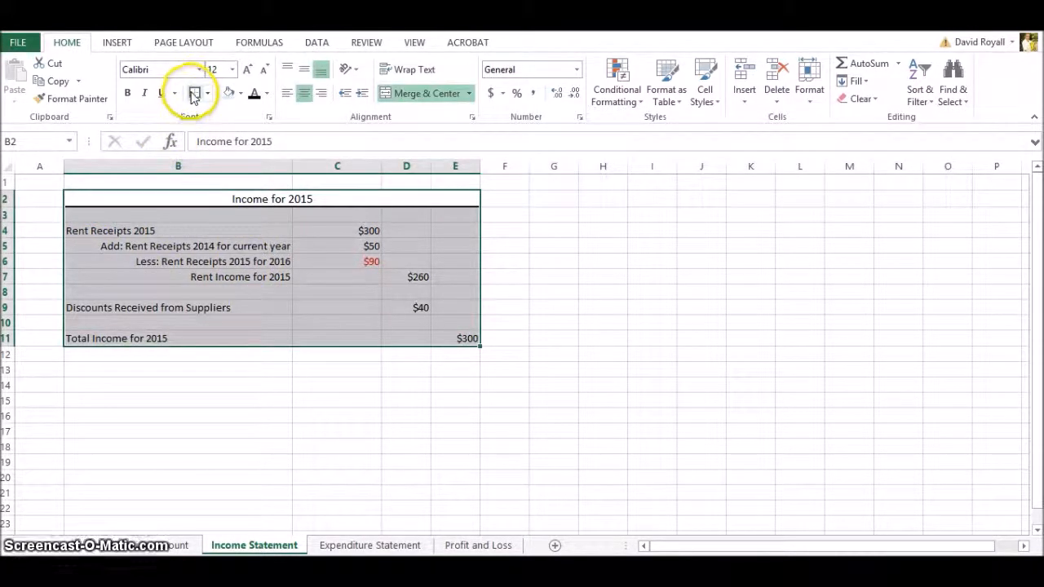
Increase the font size of the total income amount in E11 to 14.
left_click(462, 338)
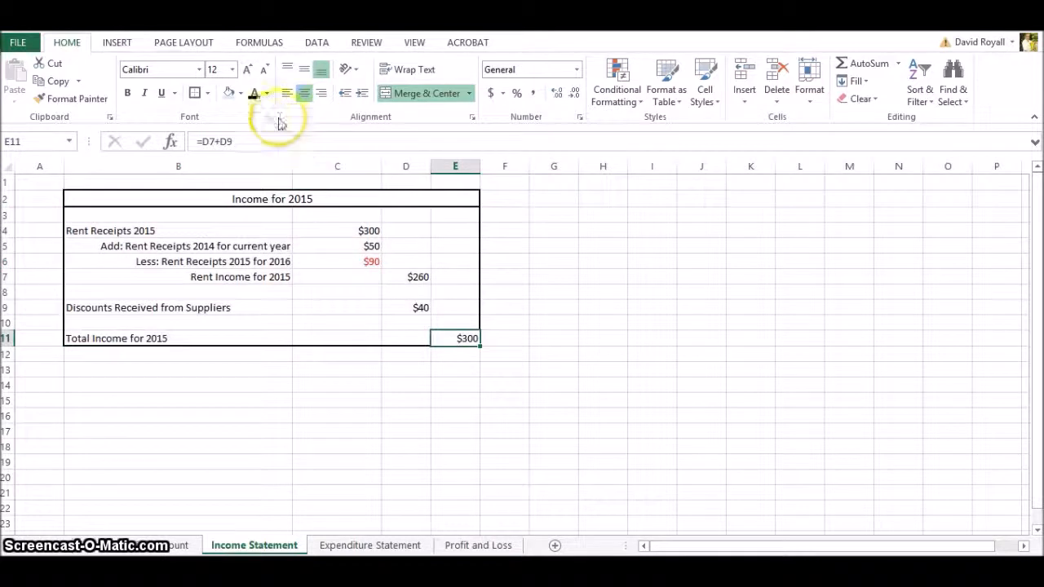
left_click(247, 71)
left_click(248, 72)
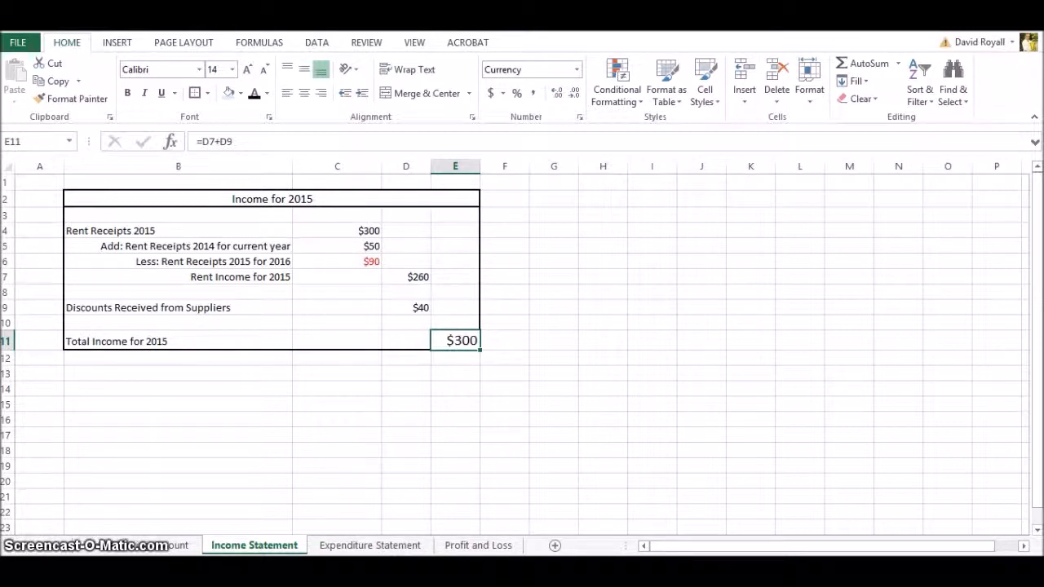
Switch to the Expenditure Statement sheet and review the 2015 expense layout, including the cleaning wages rows.
left_click(371, 546)
left_click_drag(117, 214, 445, 435)
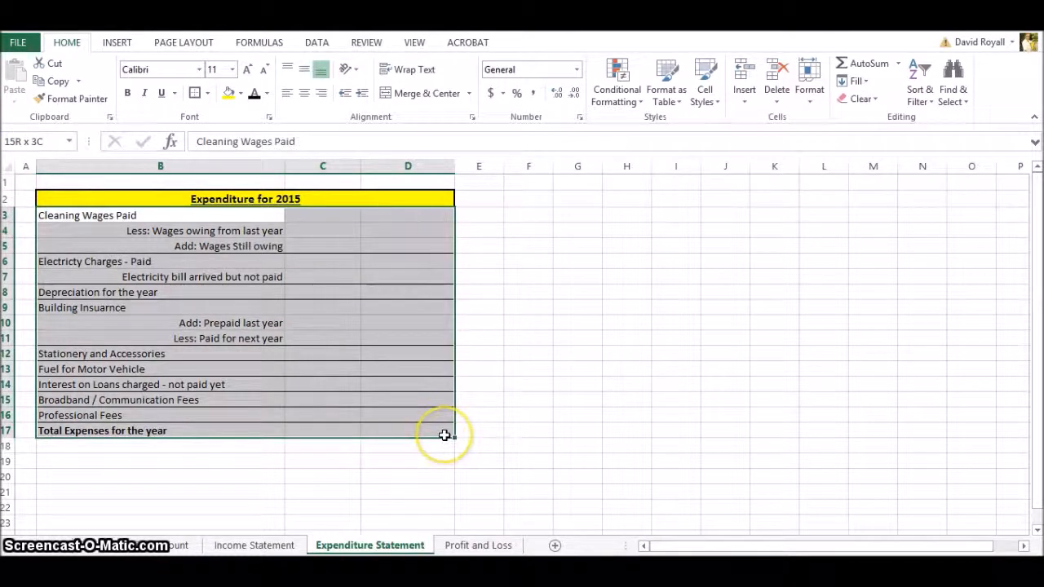
left_click(571, 399)
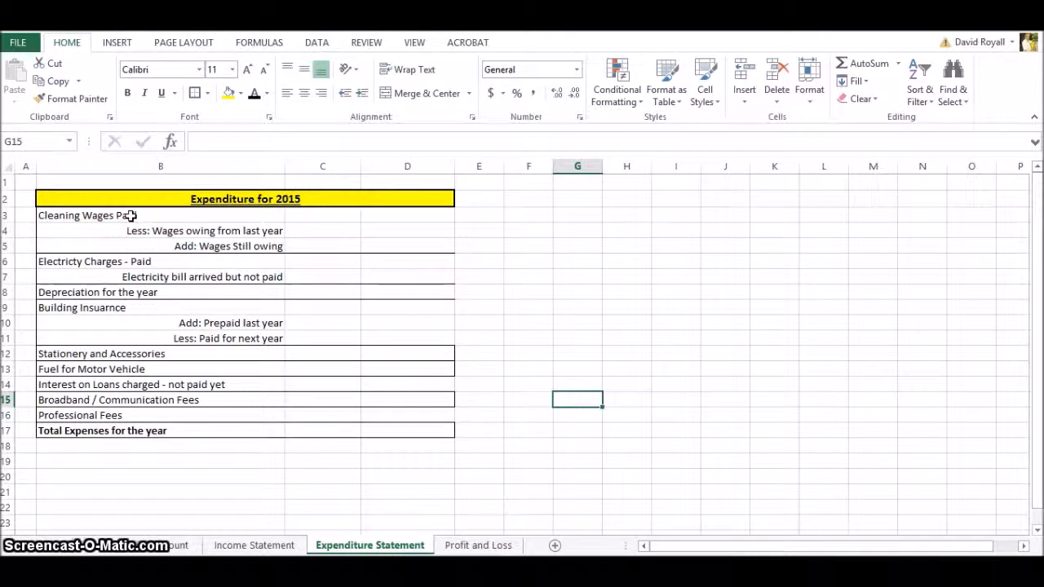
left_click_drag(131, 215, 232, 248)
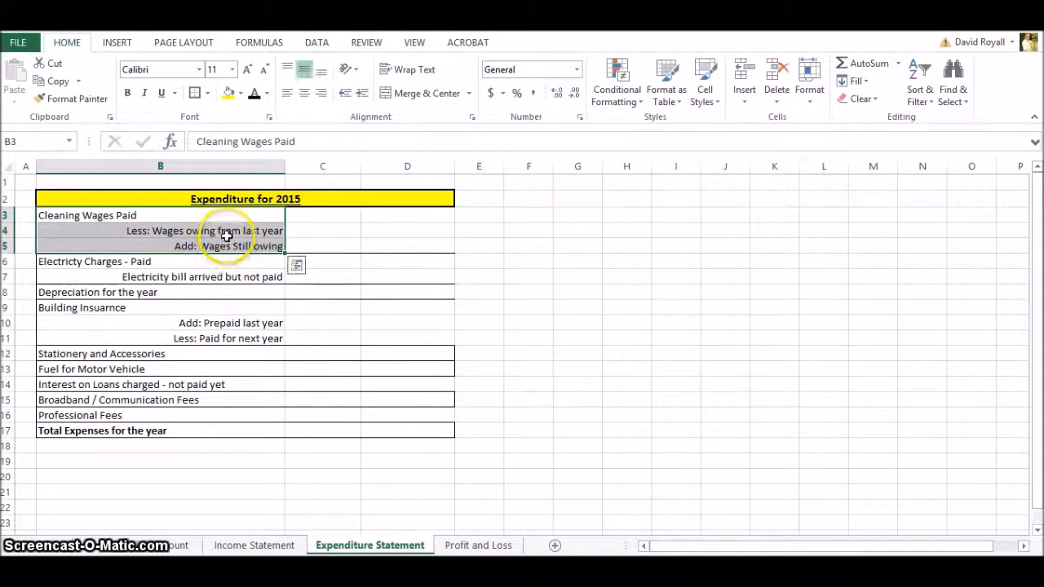
Enter the cleaning wages figures: 500 paid in C3, 50 owing from last year in C4 and 60 still owing in C5.
left_click(337, 215)
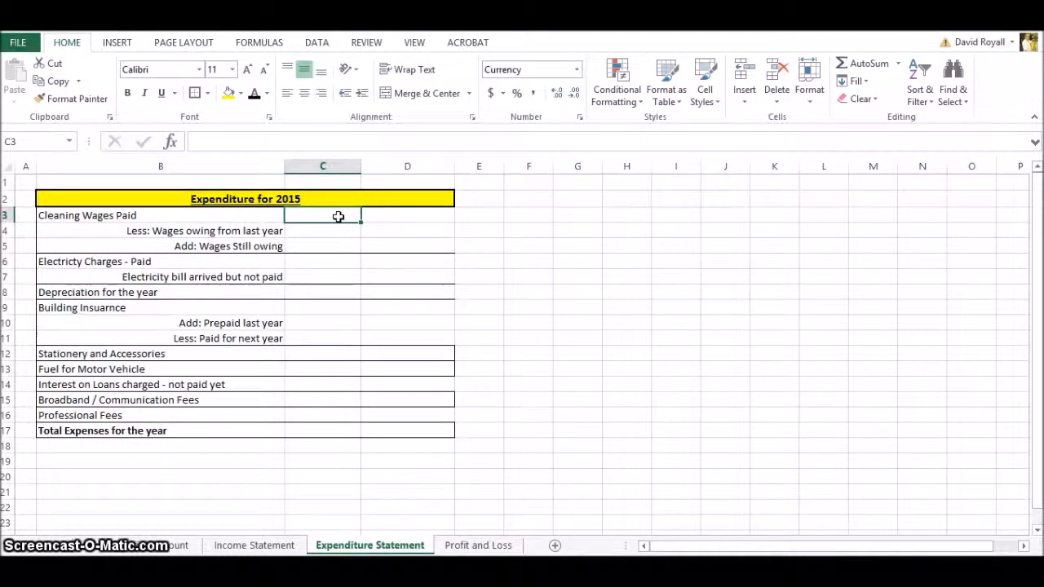
type("500")
key("Return")
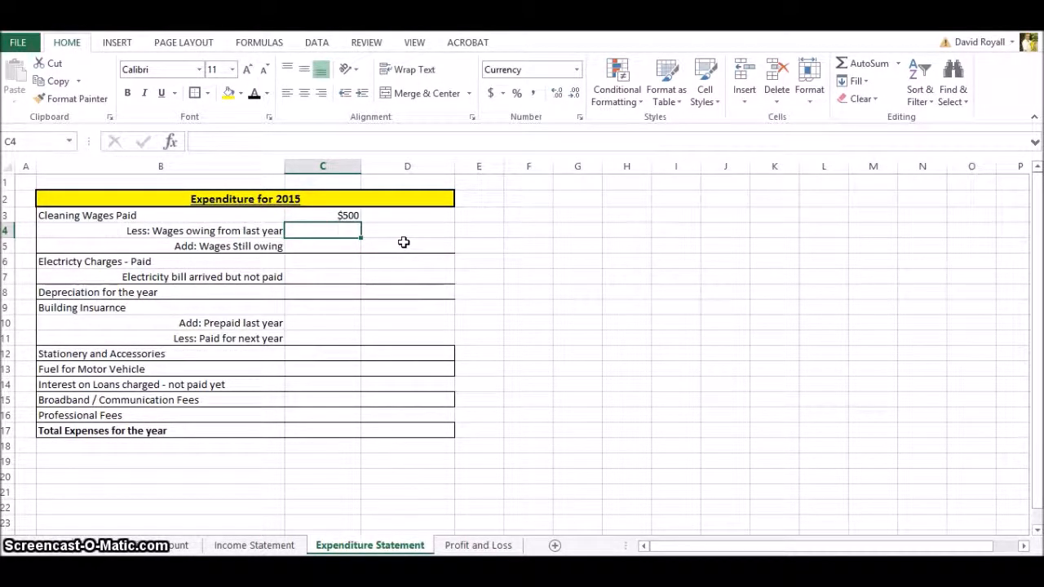
type("50")
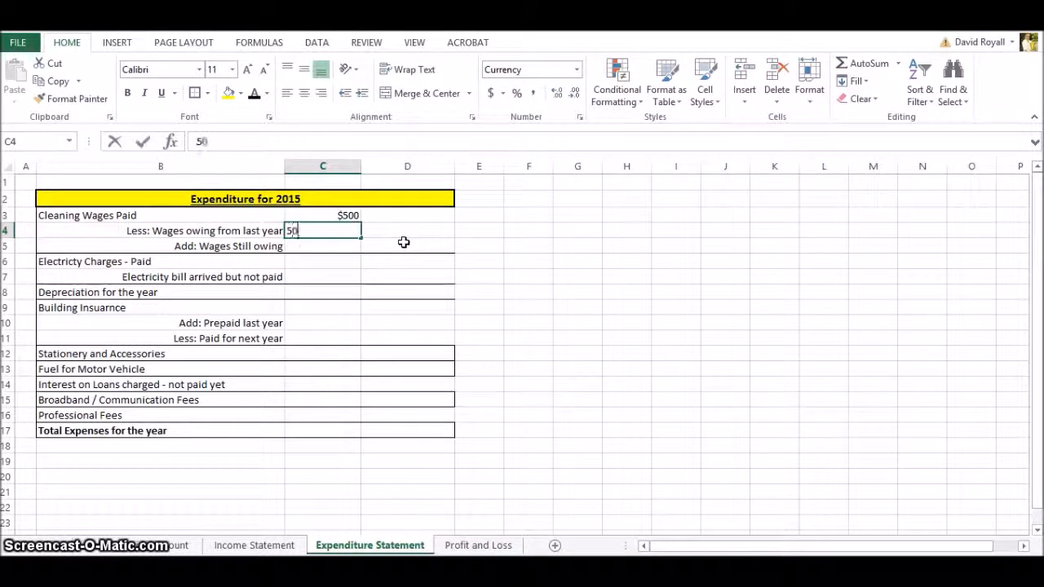
key("Return")
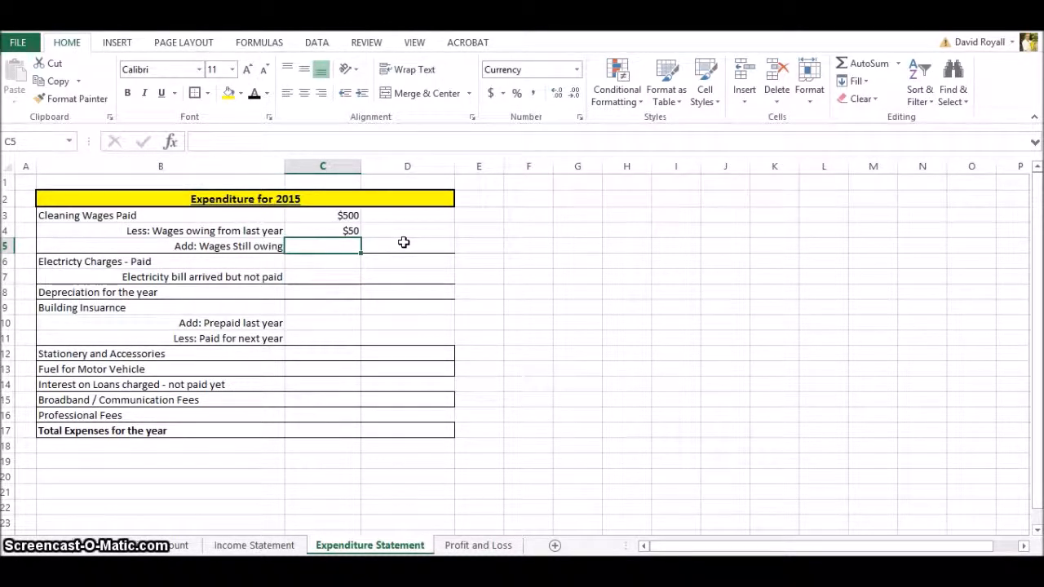
type("60")
Calculate the cleaning wages expense in D5 with the formula =C3-C4+C5.
left_click(404, 242)
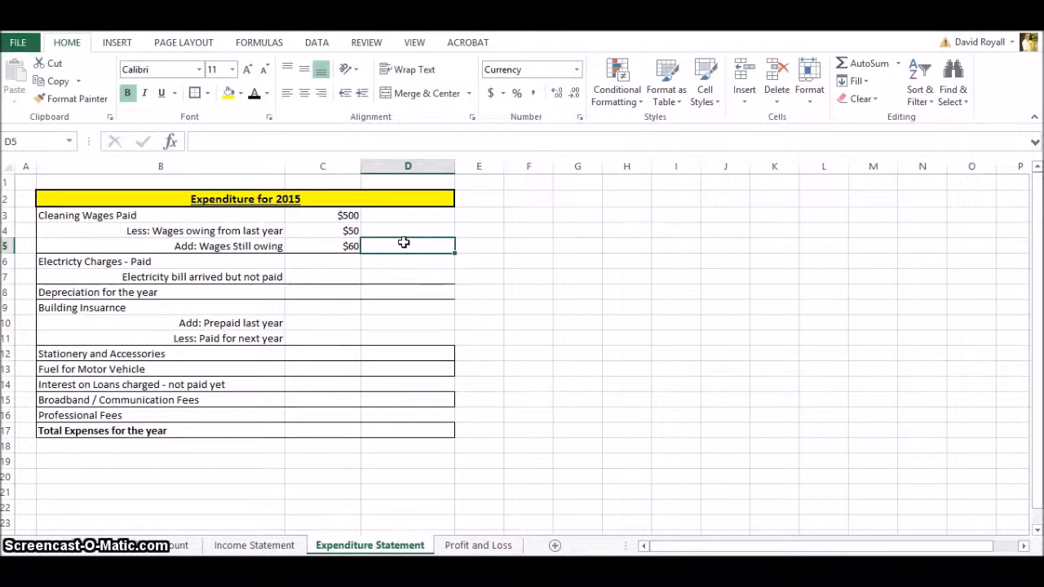
type("=")
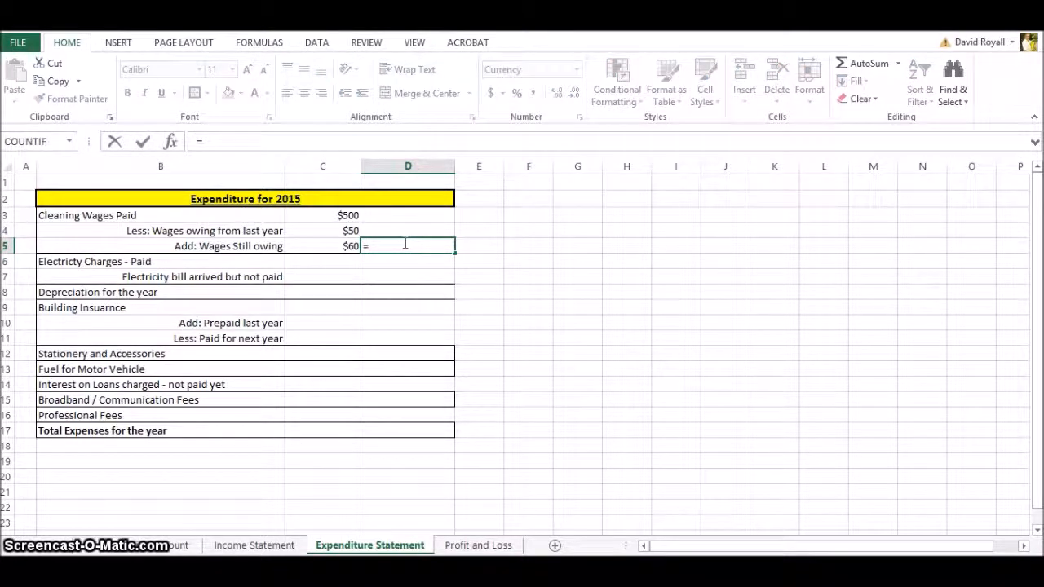
left_click(351, 215)
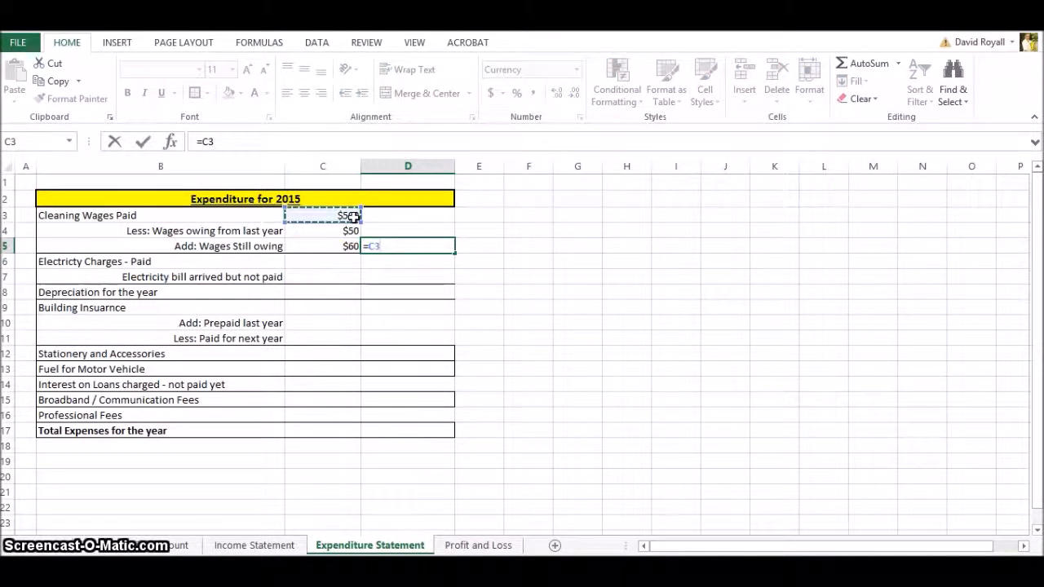
type("-")
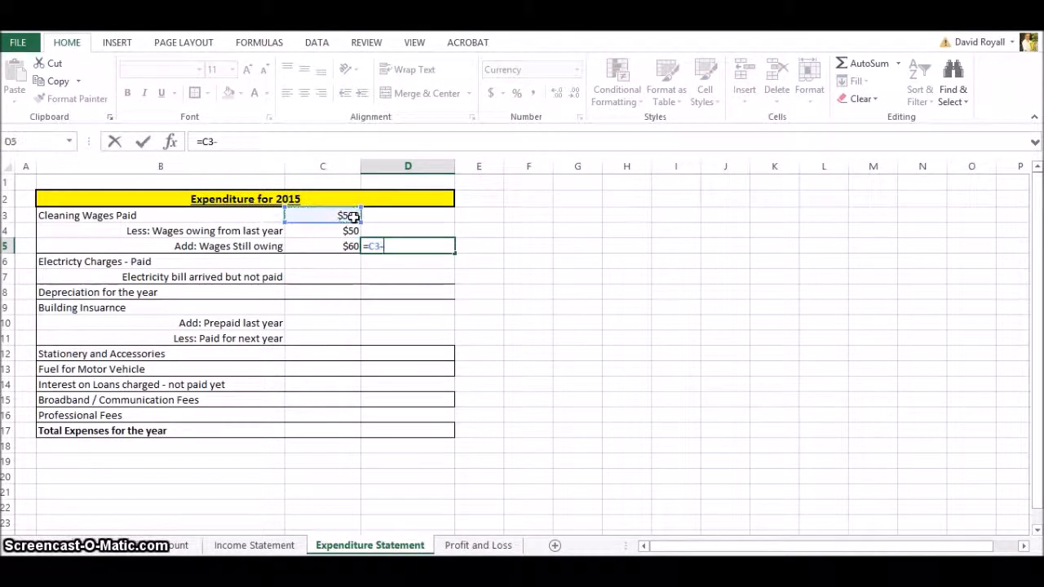
left_click(350, 231)
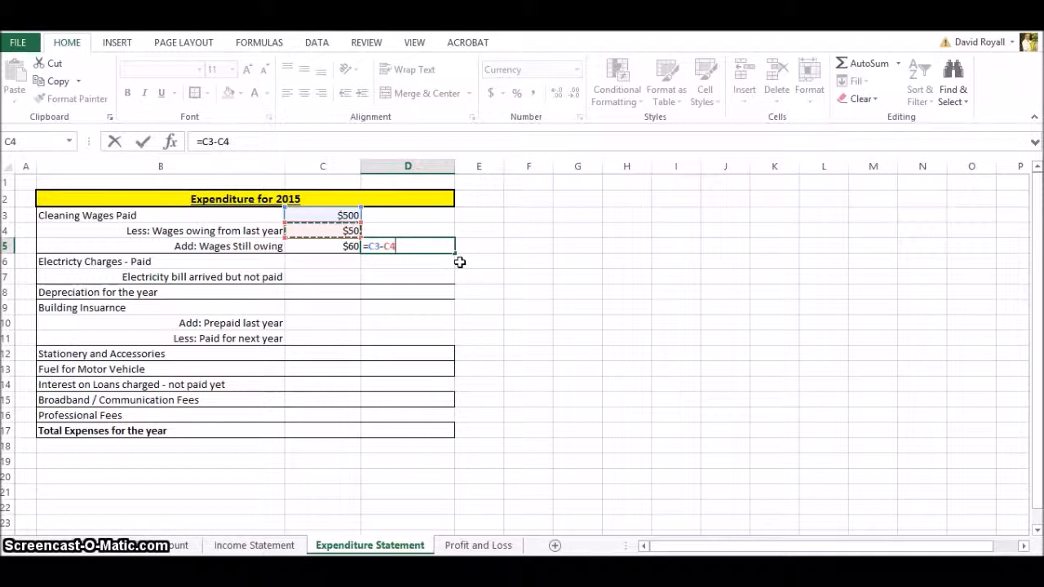
type("+")
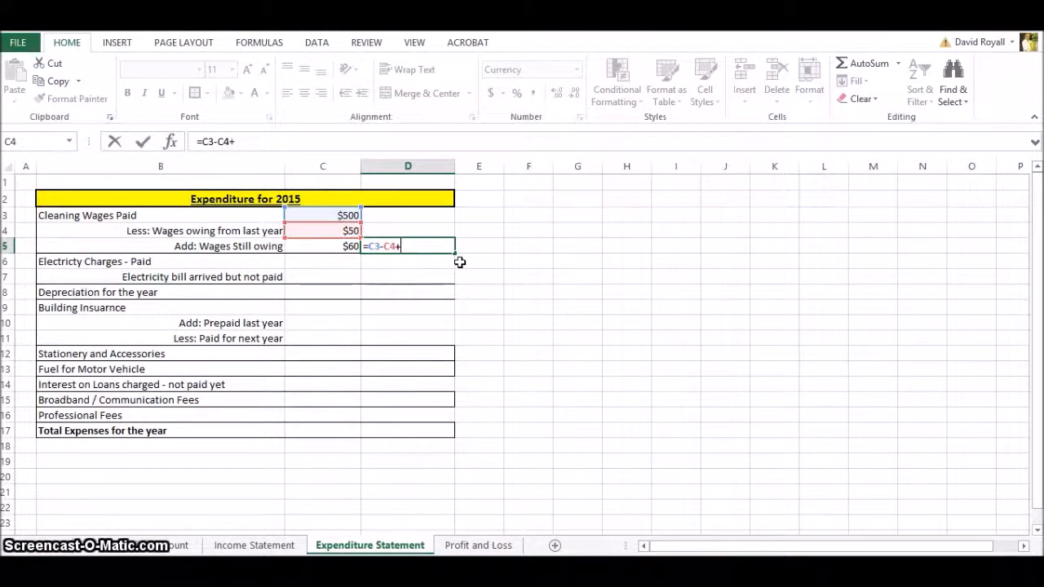
left_click(342, 246)
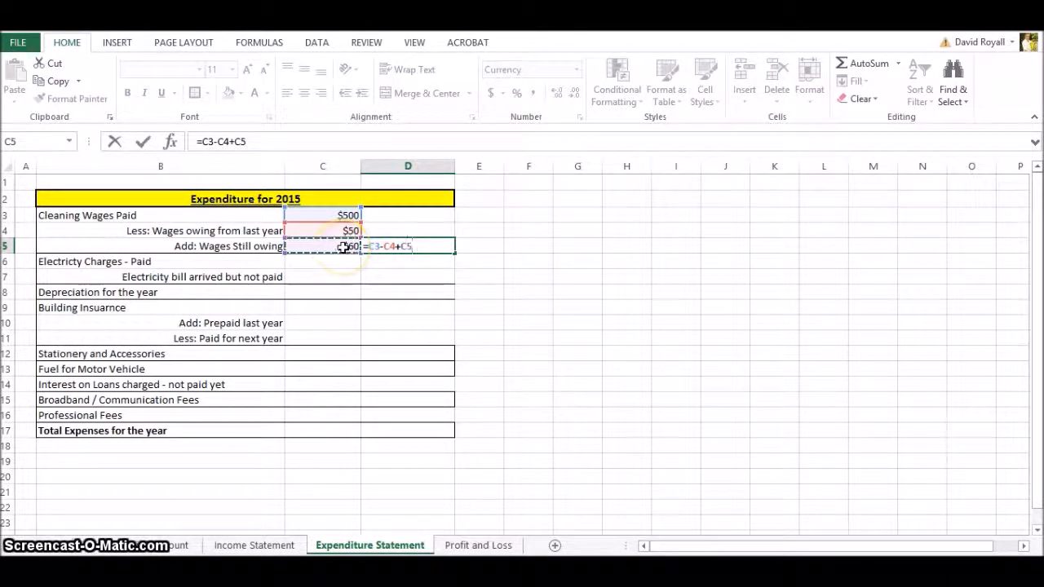
key("Return")
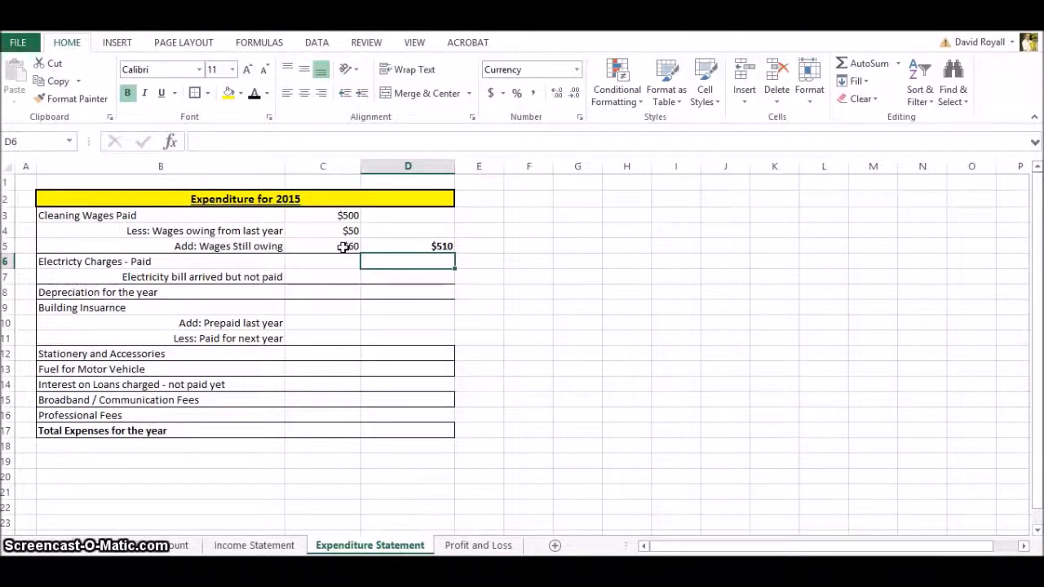
Enter 200 for electricity charges paid in D6, move it to C6, and enter 30 for the unpaid electricity bill in C7.
type("200")
key("Return")
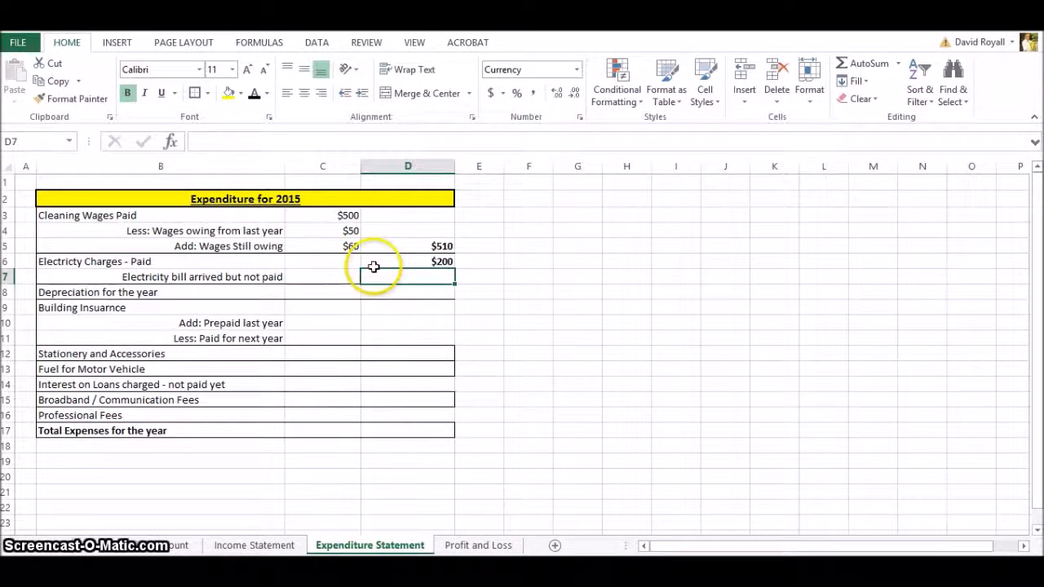
left_click(369, 263)
left_click_drag(361, 263, 356, 263)
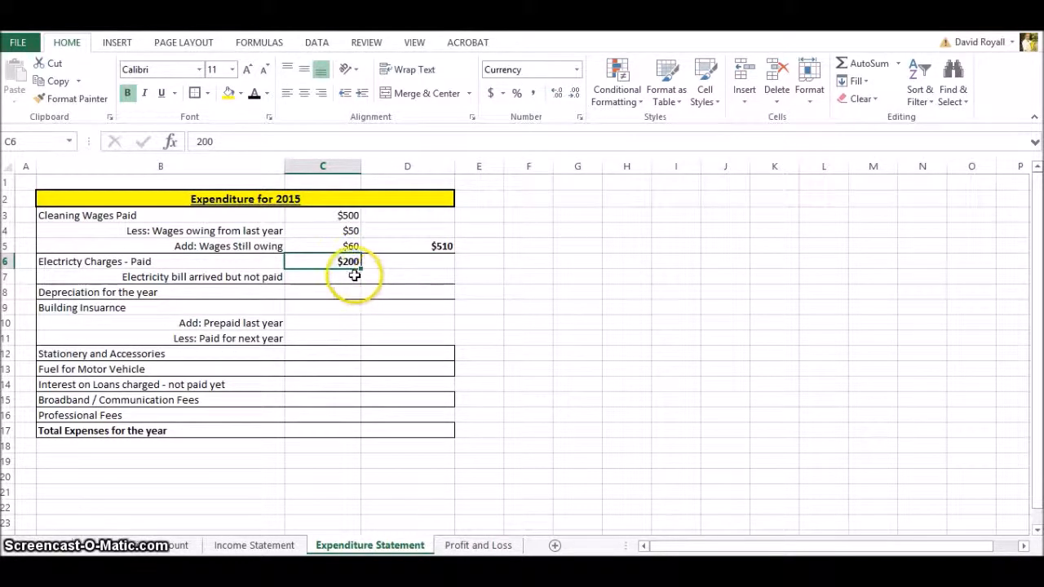
left_click(356, 279)
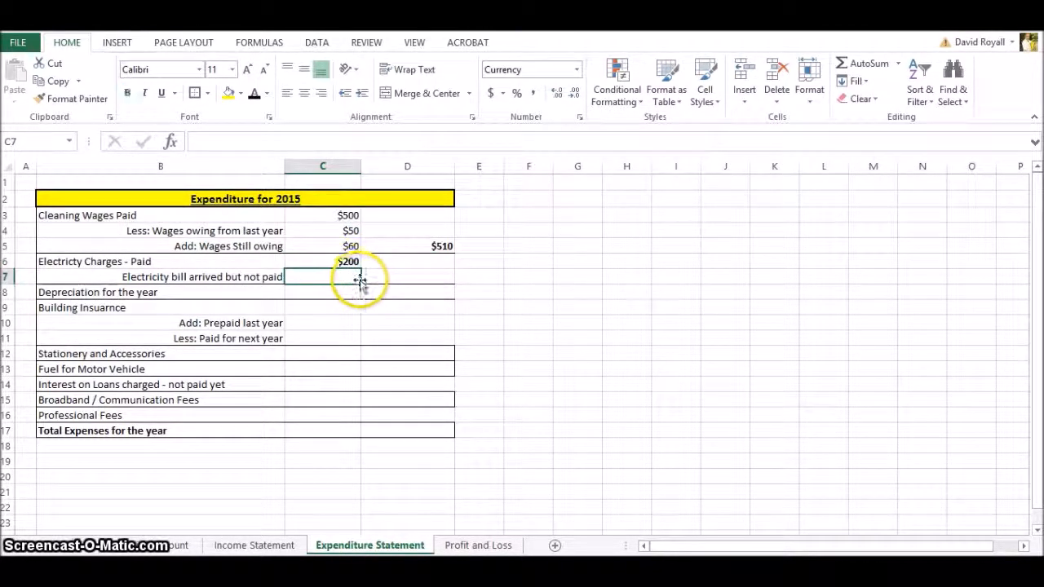
type("30")
key("Return")
Calculate the electricity expense in D7 by adding C6 and C7.
left_click(359, 279)
left_click(362, 280)
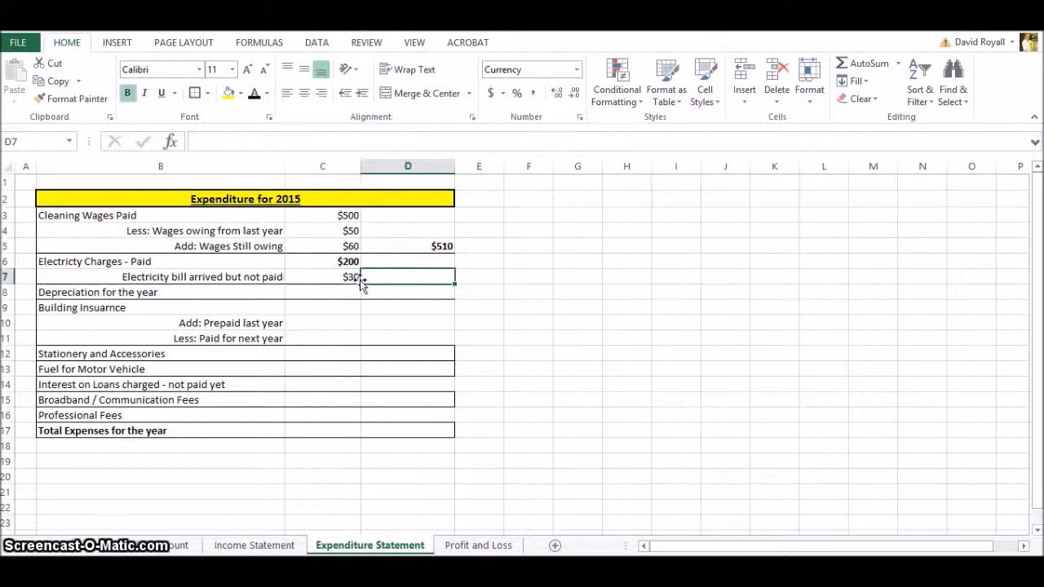
type("+")
key("Up")
key("Left")
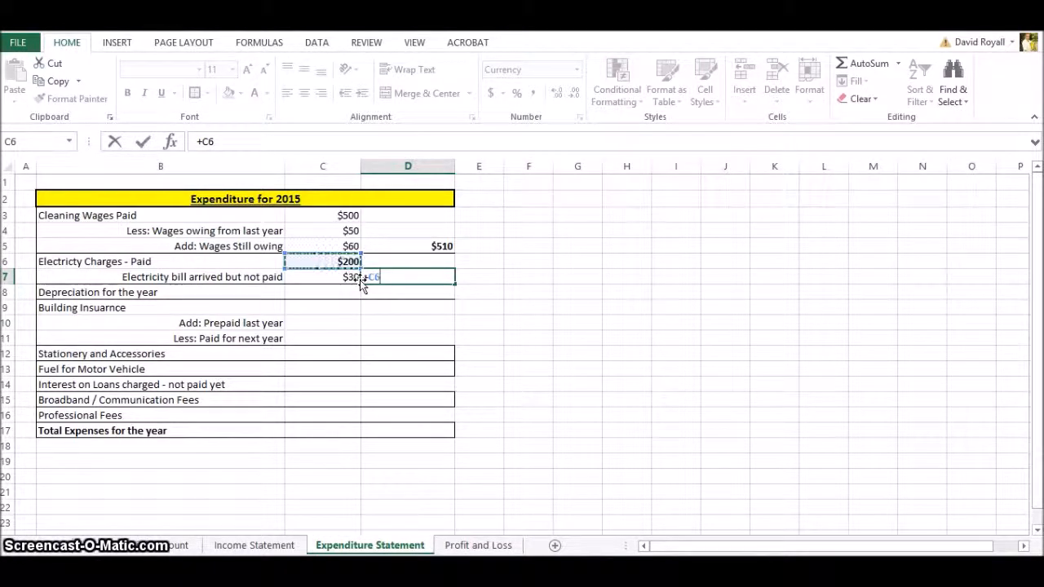
type("+")
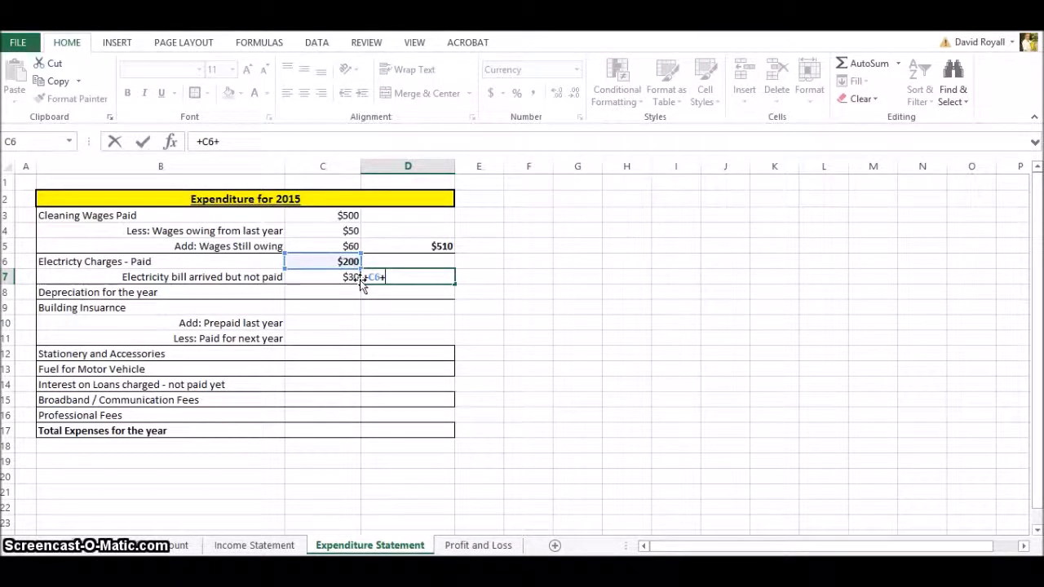
key("Left")
key("Return")
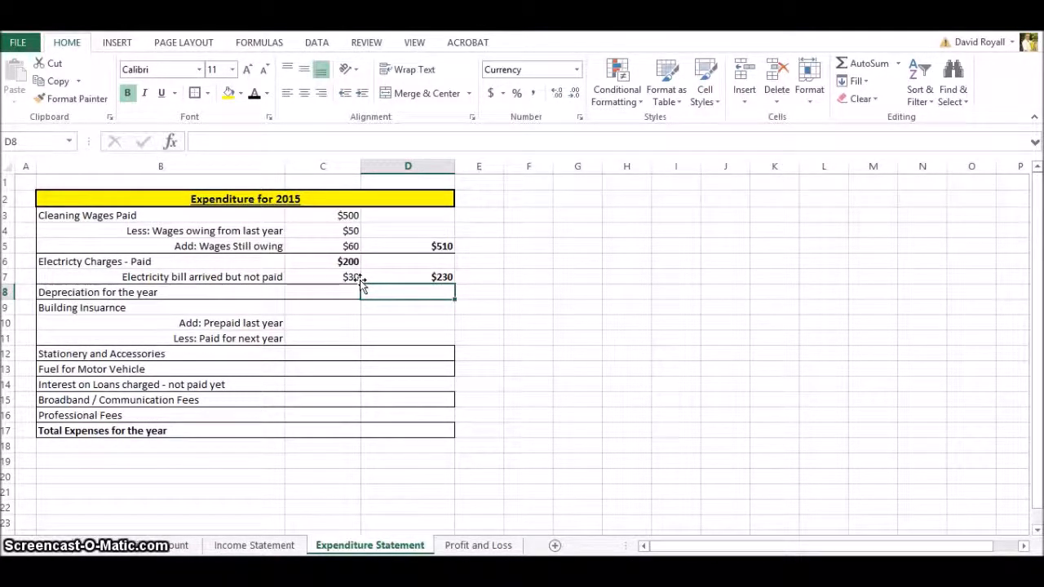
left_click(360, 262)
type("120")
key("Escape")
Enter 120 in D8 as the depreciation for the year.
left_click(413, 293)
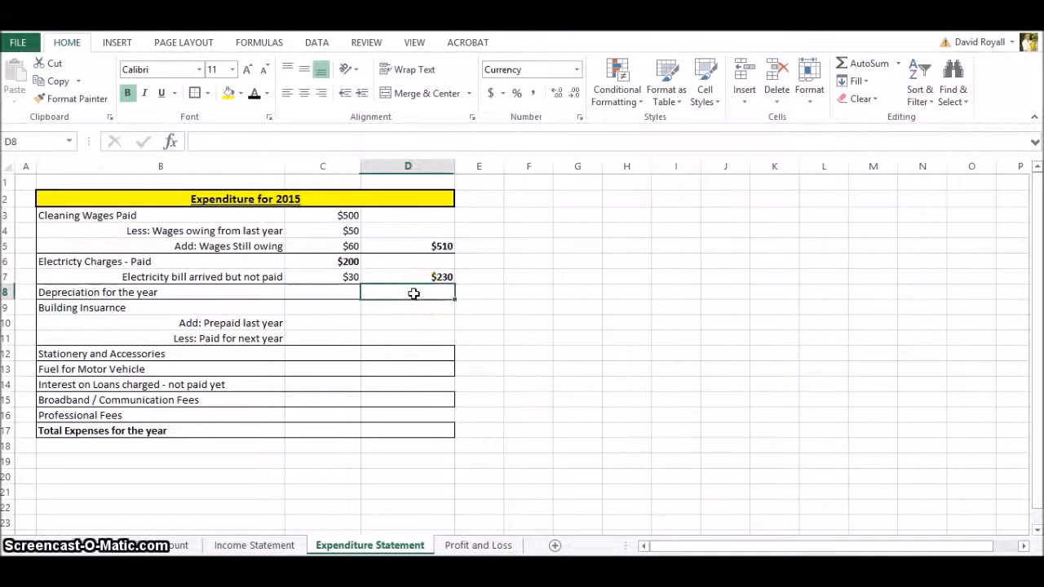
type("120")
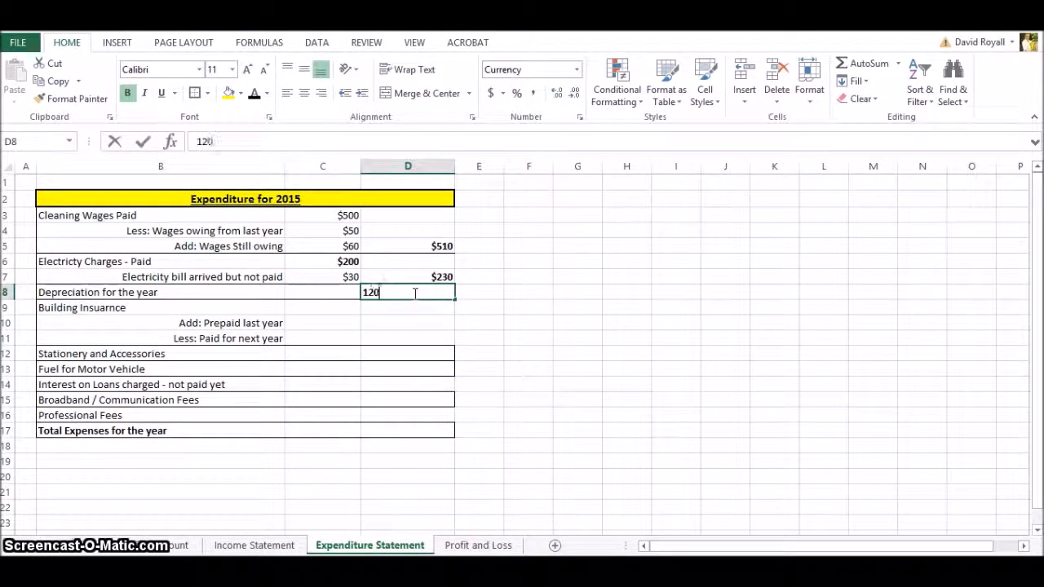
key("Return")
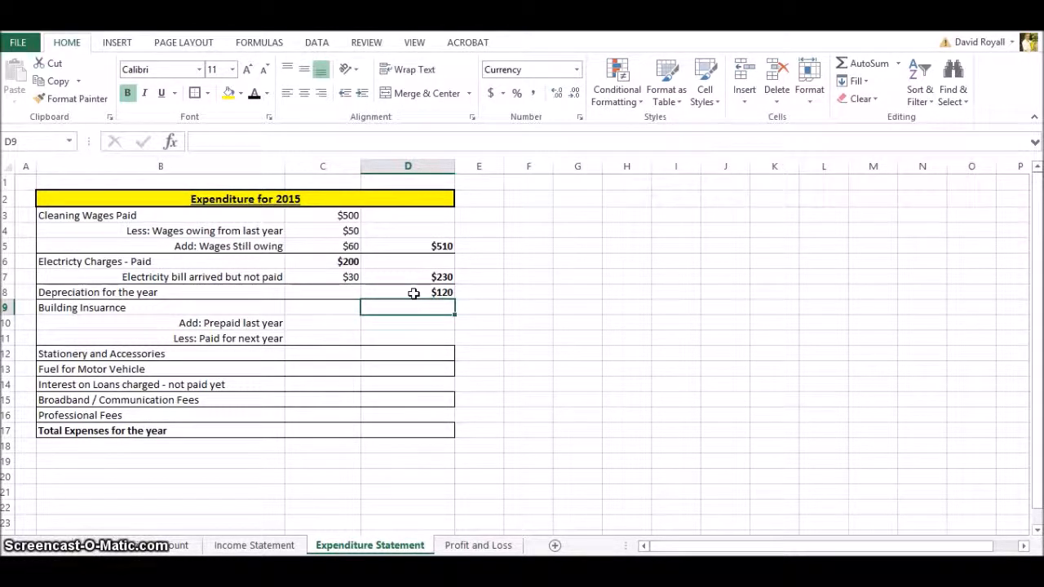
Enter the building insurance figures: 120 in C9, 80 prepaid last year in C10 and 100 paid for next year in C11.
key("Left")
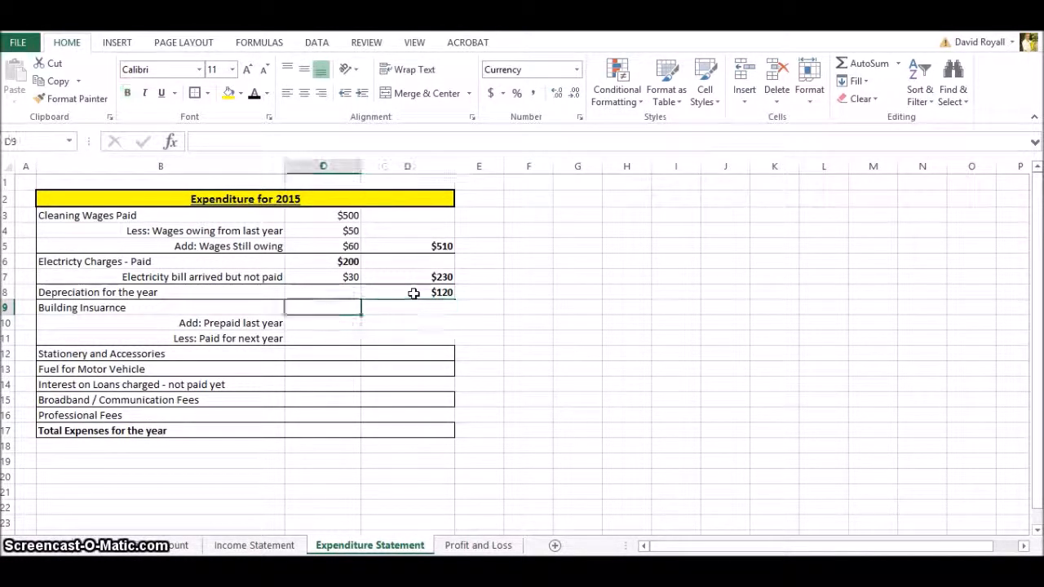
type("120")
key("Return")
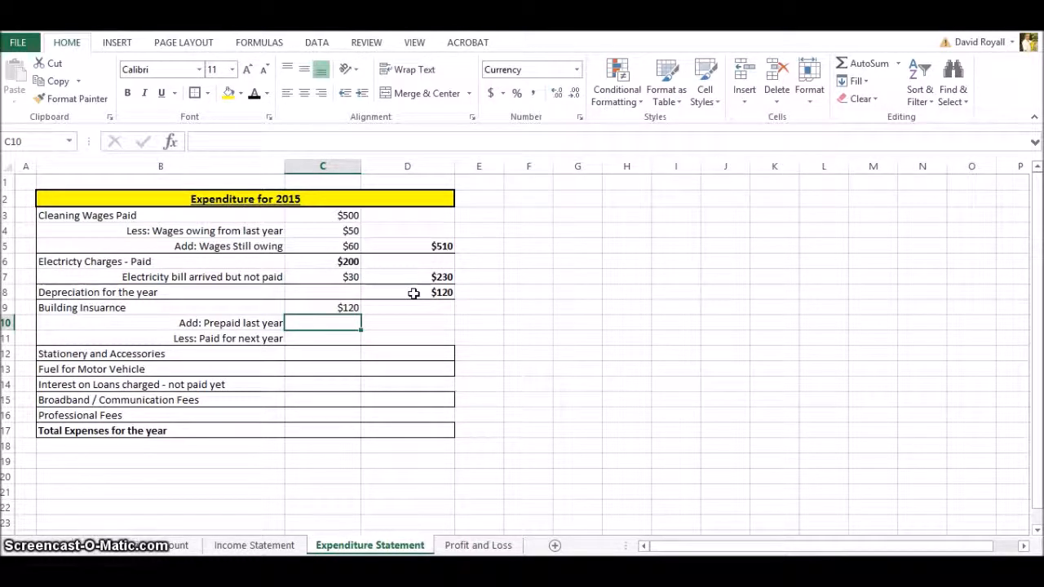
type("80")
key("Return")
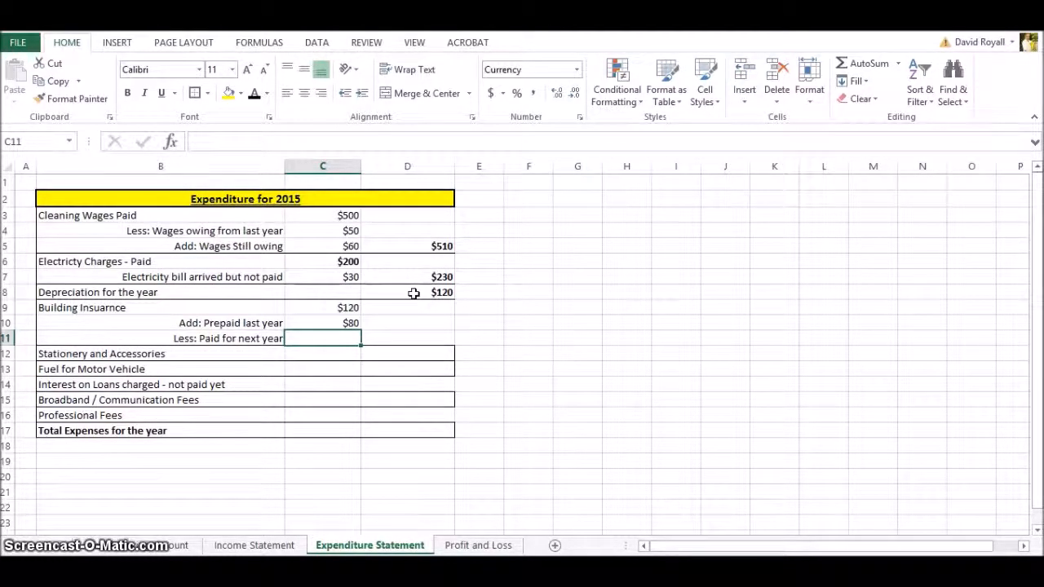
type("100")
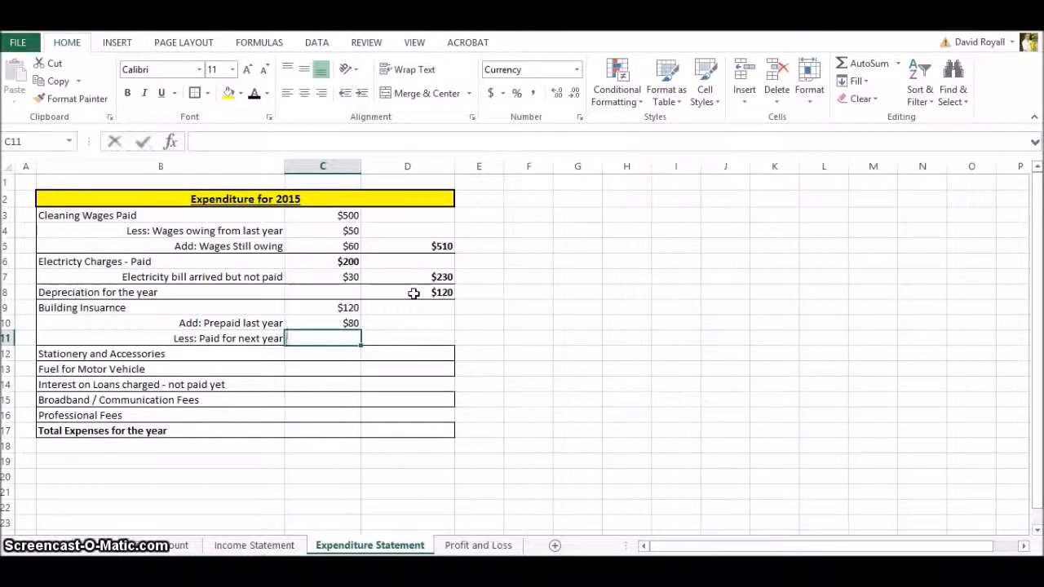
key("Tab")
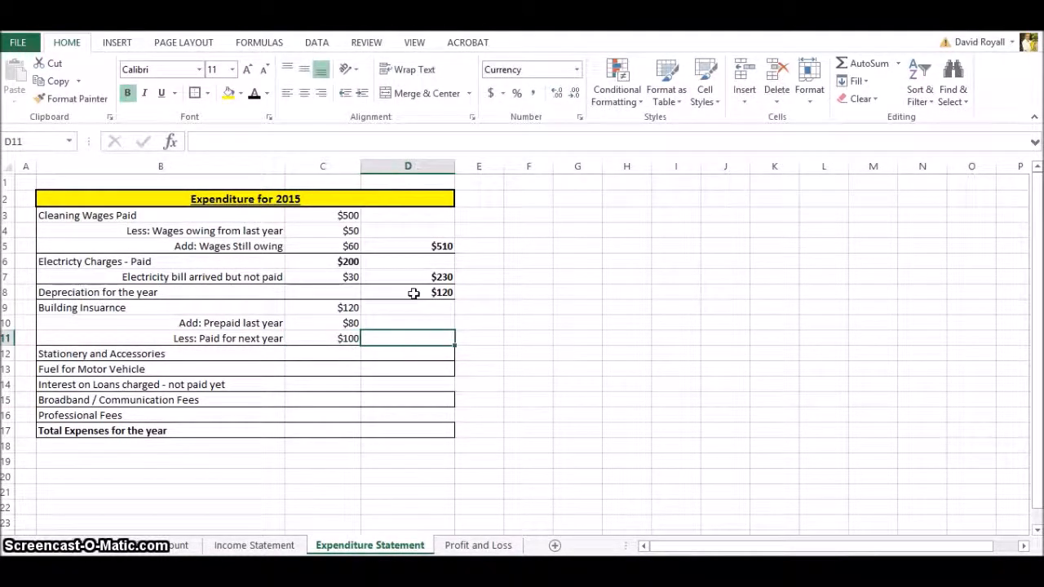
Calculate the building insurance expense in D11 with the formula =C9+C10-C11.
type("=")
key("Up")
key("Up")
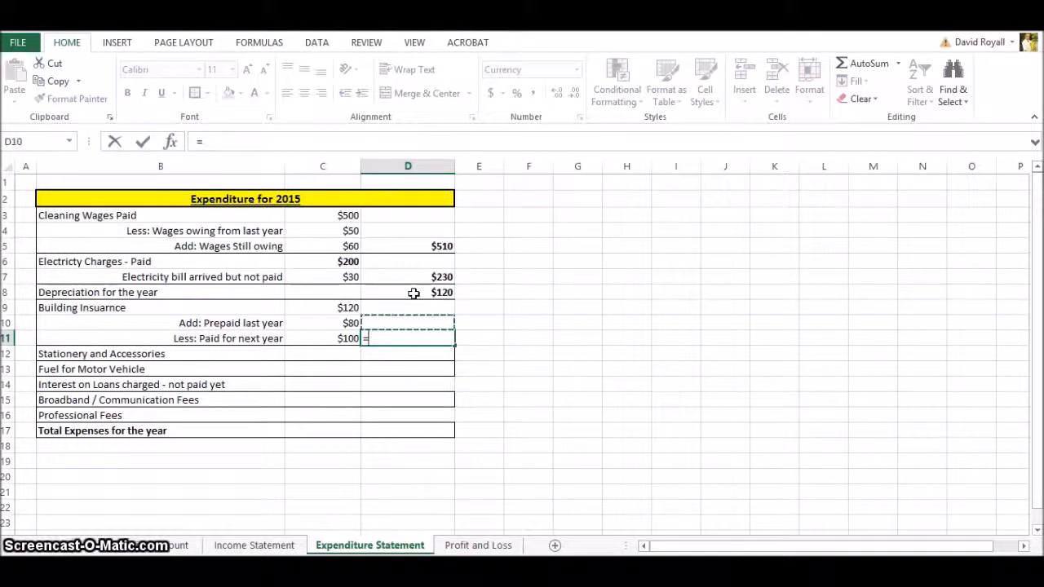
key("Left")
type("+")
key("Up")
key("Left")
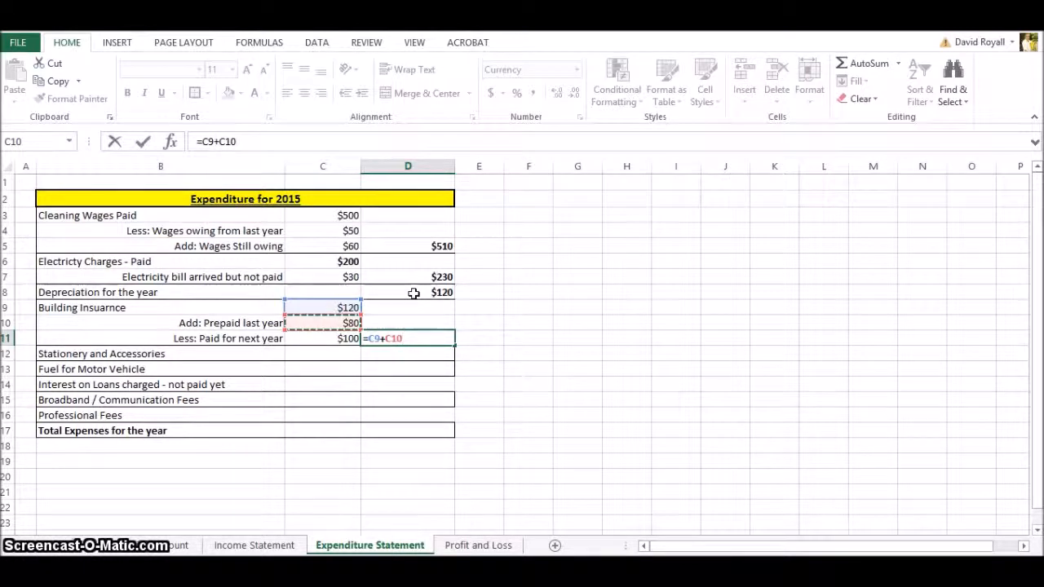
type("-")
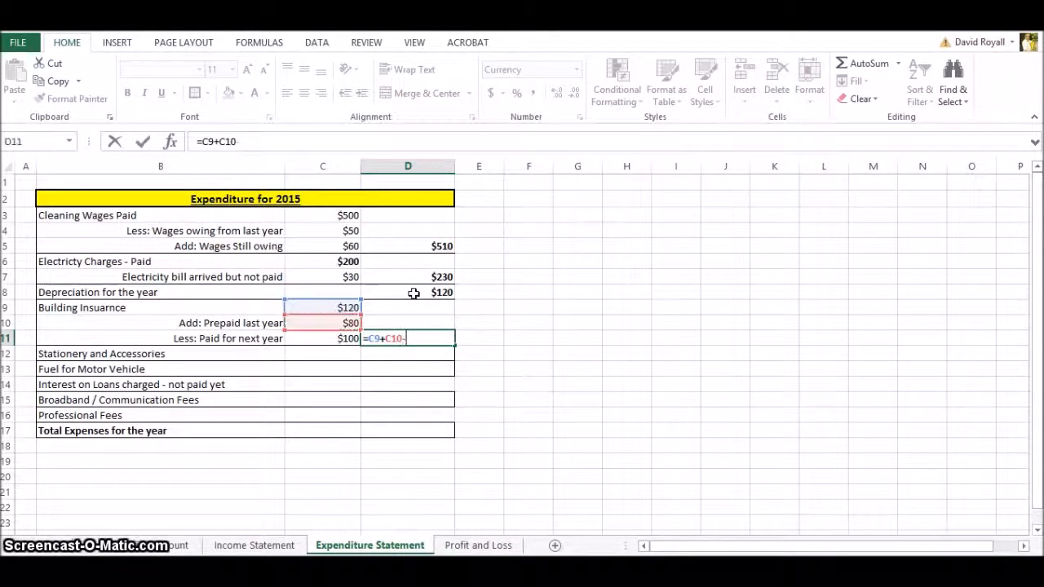
key("Left")
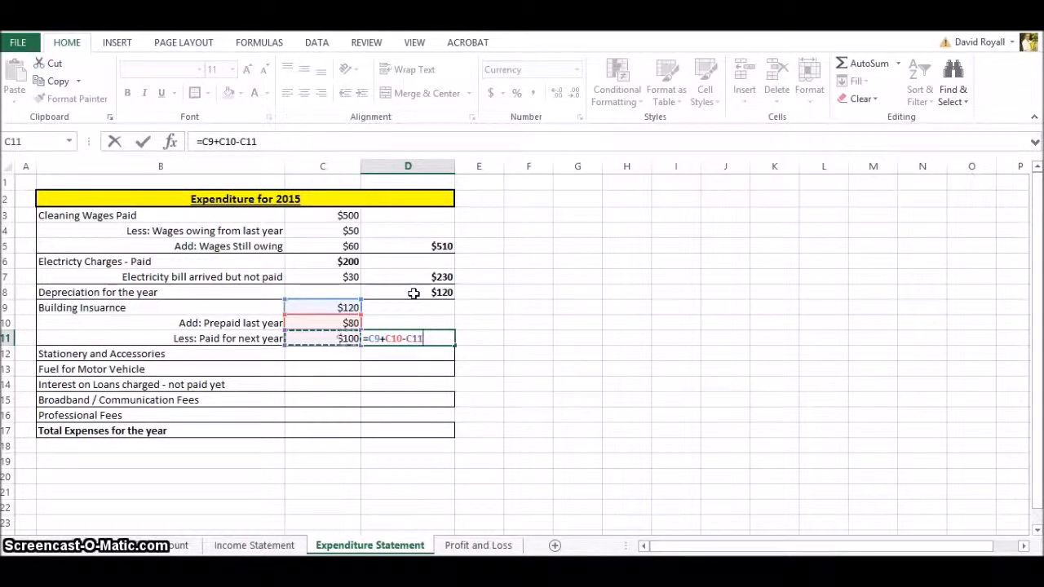
key("Return")
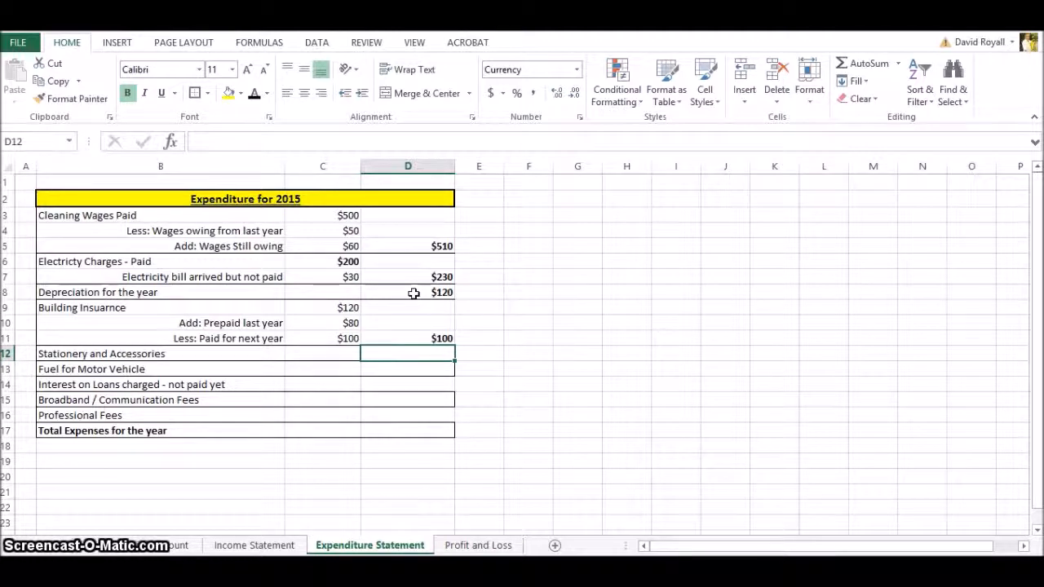
Enter 30 in D12 for stationery and accessories and reselect that cell.
type("30")
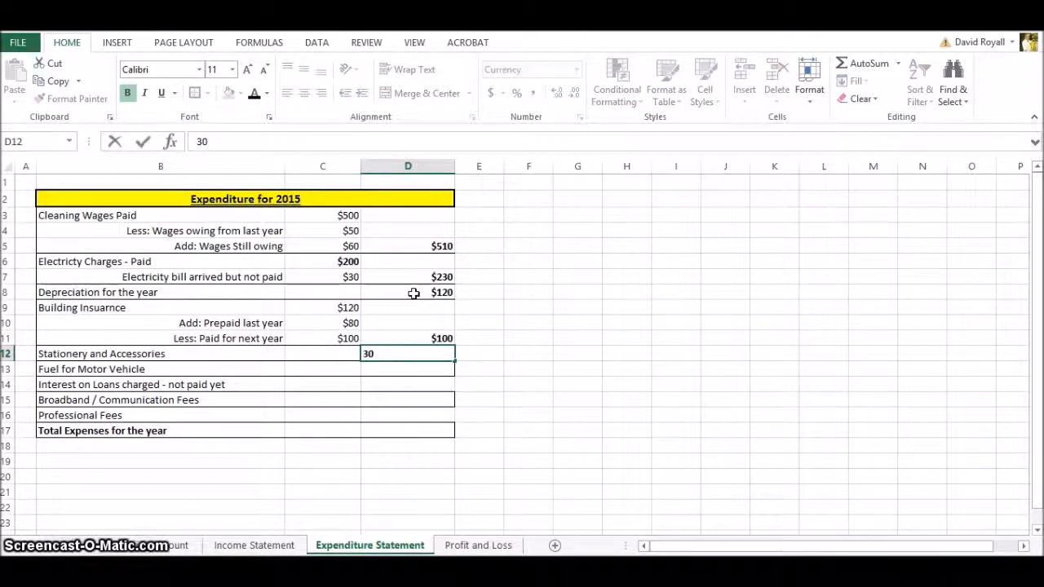
key("Return")
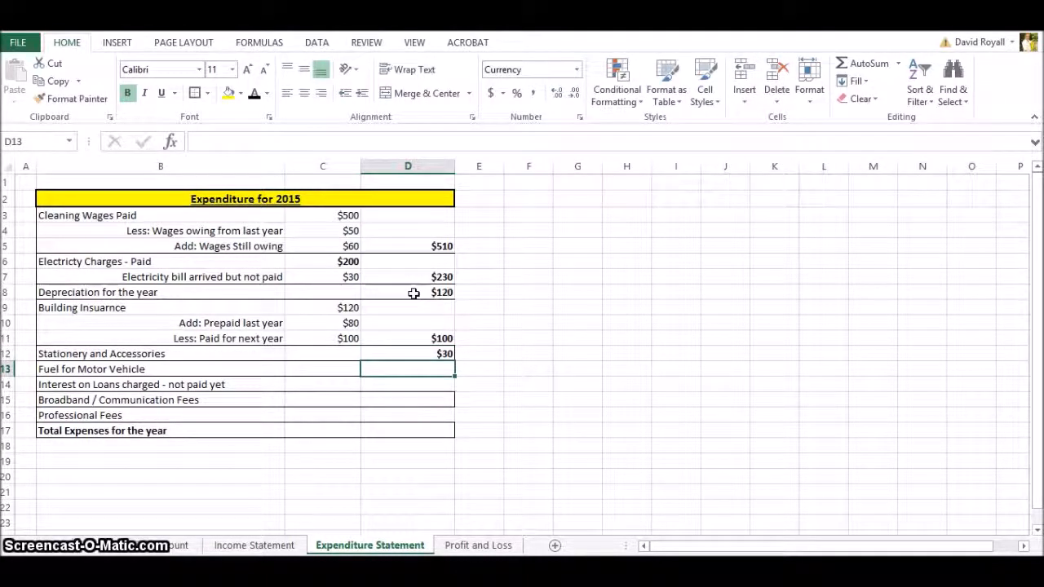
key("Up")
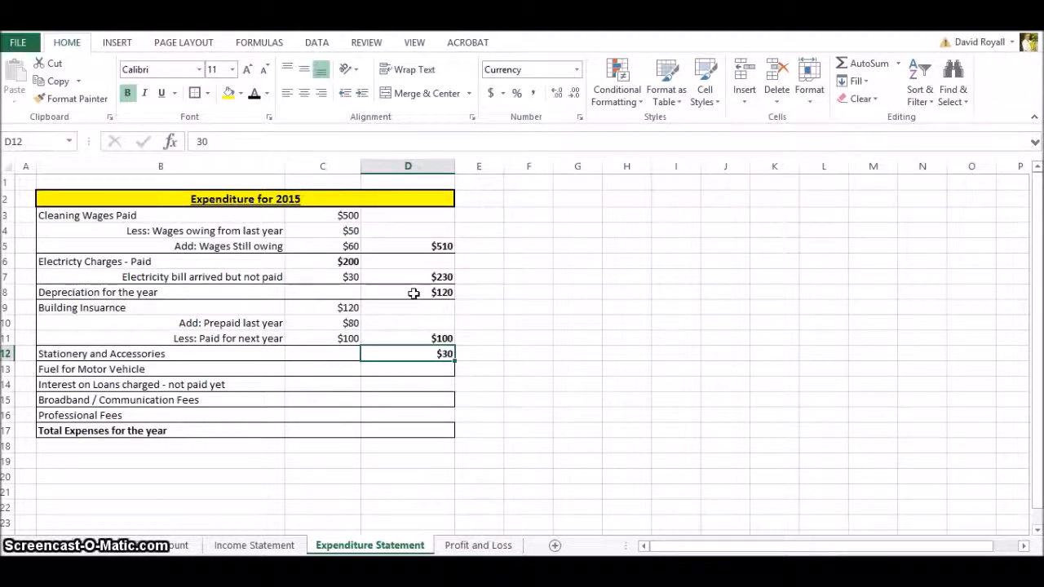
Enter the remaining expenses: 40 in D13 for fuel, 40 in D14 for loan interest, 120 in D15 for broadband and 50 in D16 for professional fees.
key("Down")
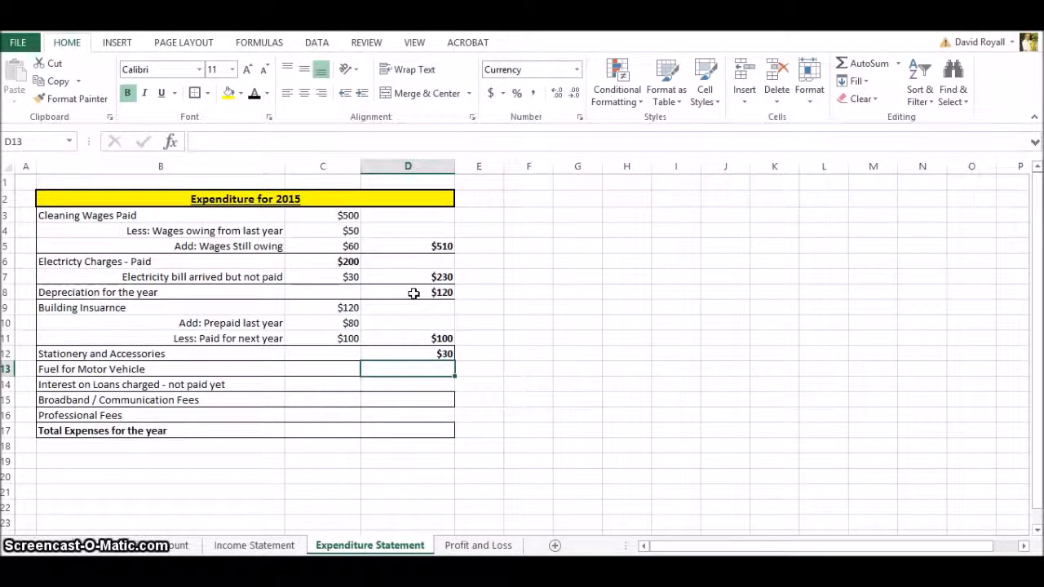
type("40")
key("Return")
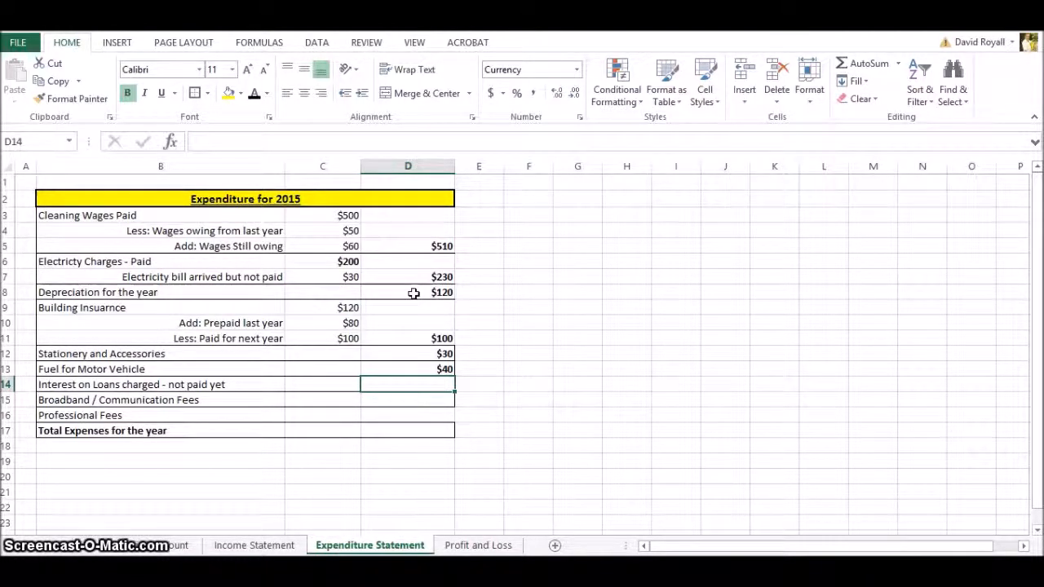
type("40")
key("Return")
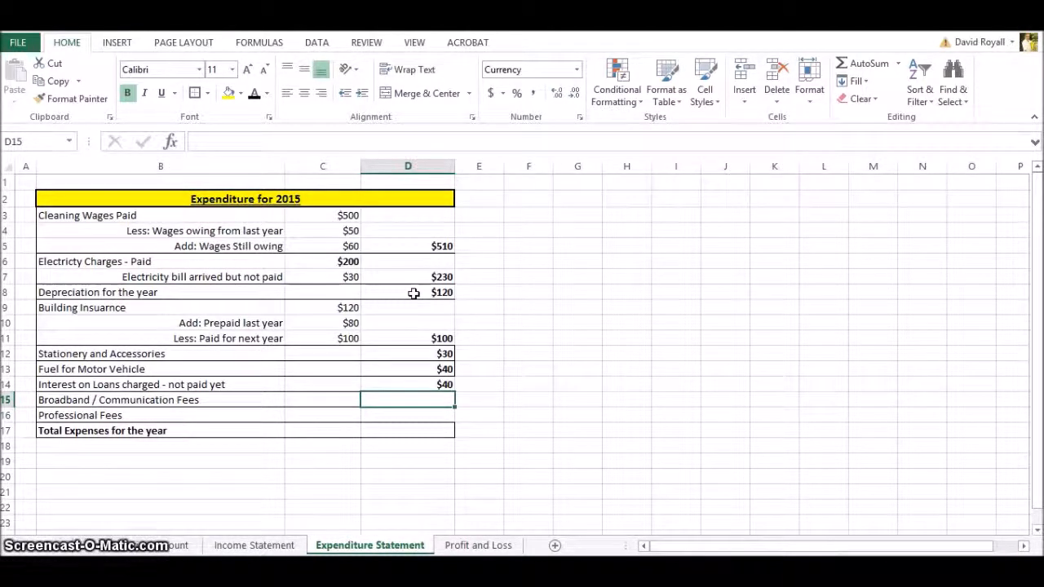
type("120")
key("Return")
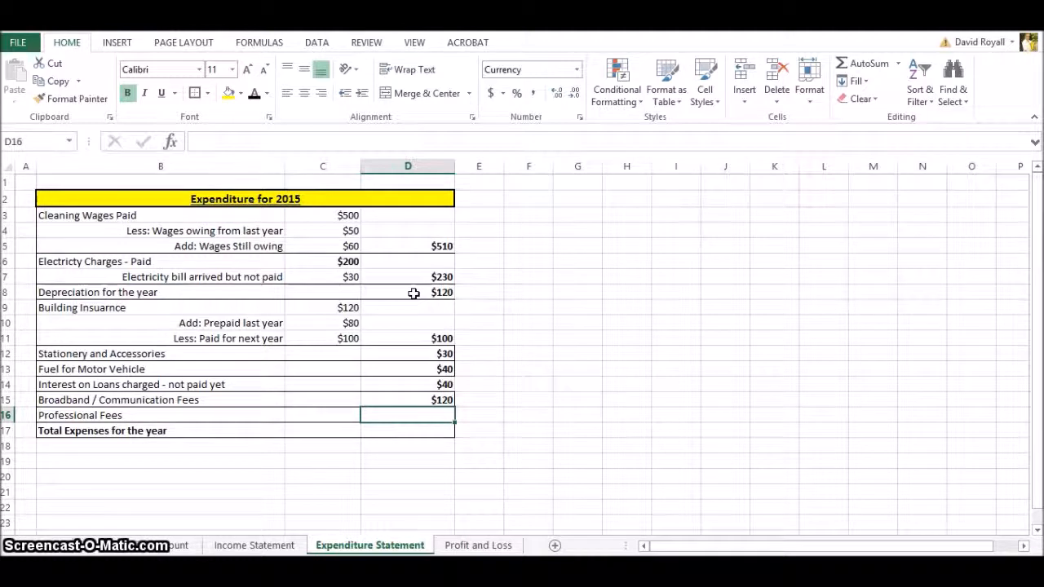
type("50")
key("Return")
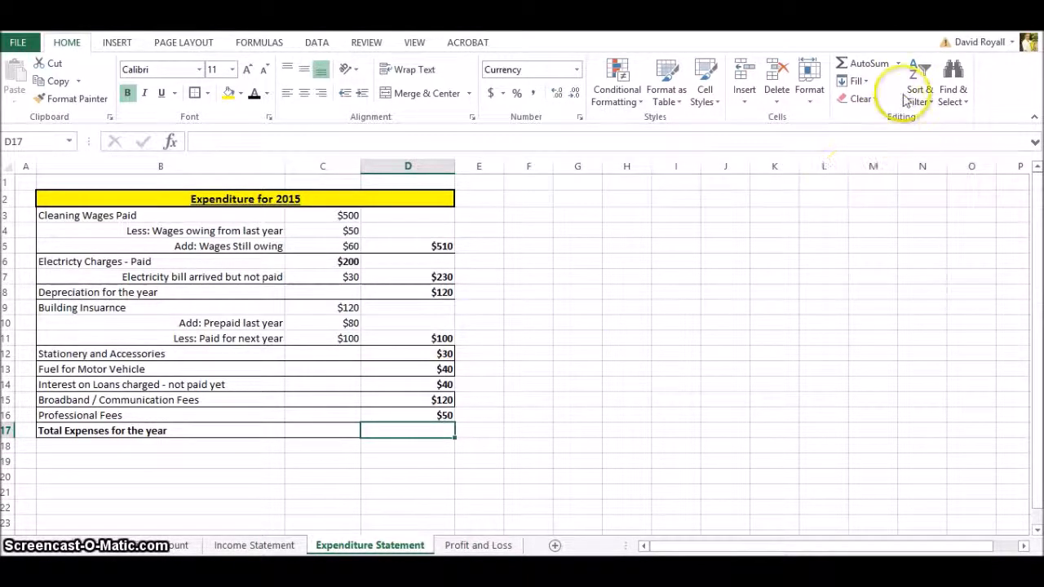
Calculate the total expenses for the year in D17 with the formula =SUM(D5:D16).
left_click(897, 63)
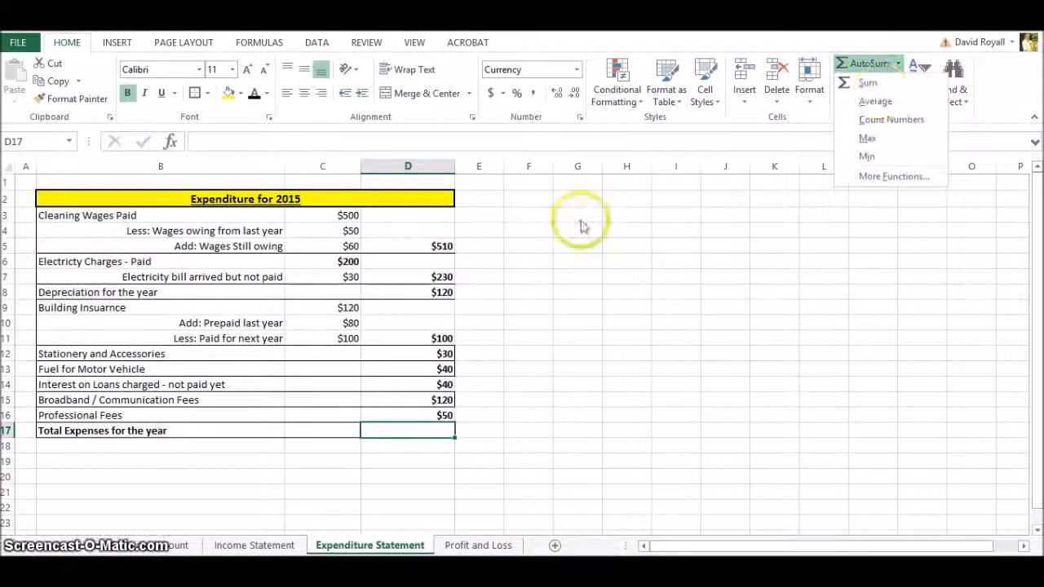
left_click(869, 82)
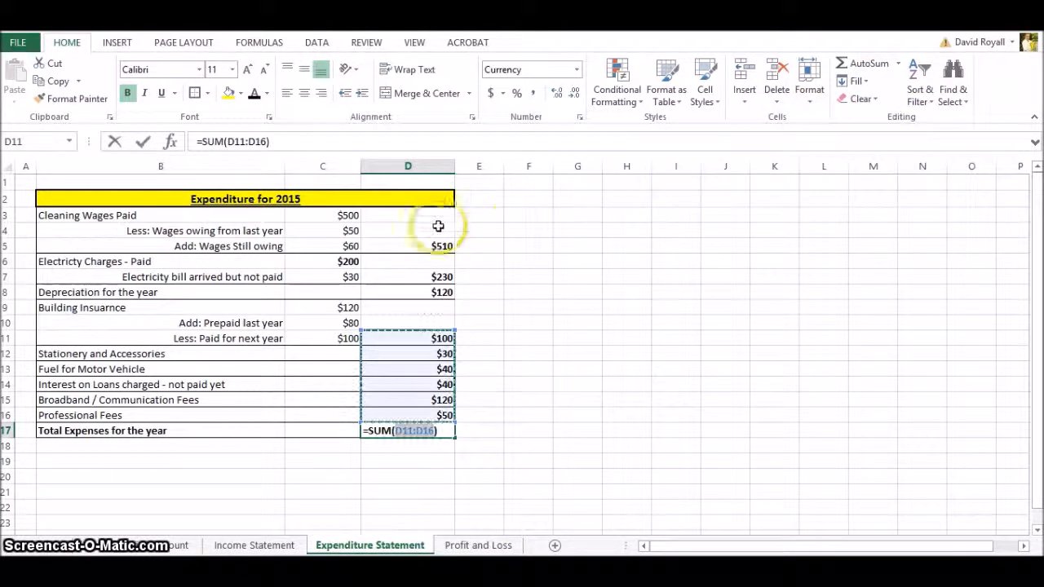
left_click_drag(428, 239, 426, 410)
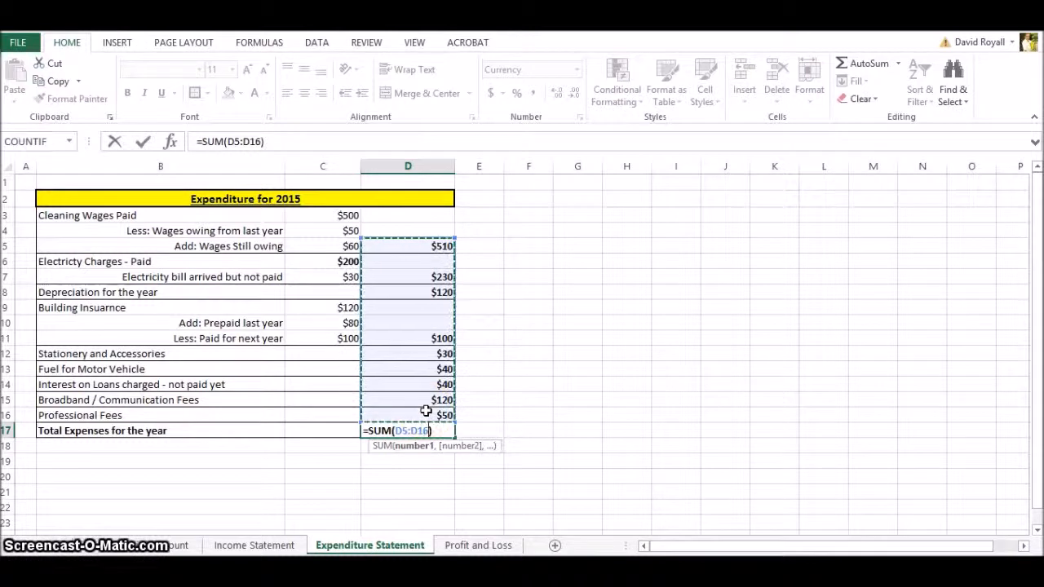
key("Return")
Increase the font size of the total expenses row, B17:D17, to 12.
left_click(432, 426)
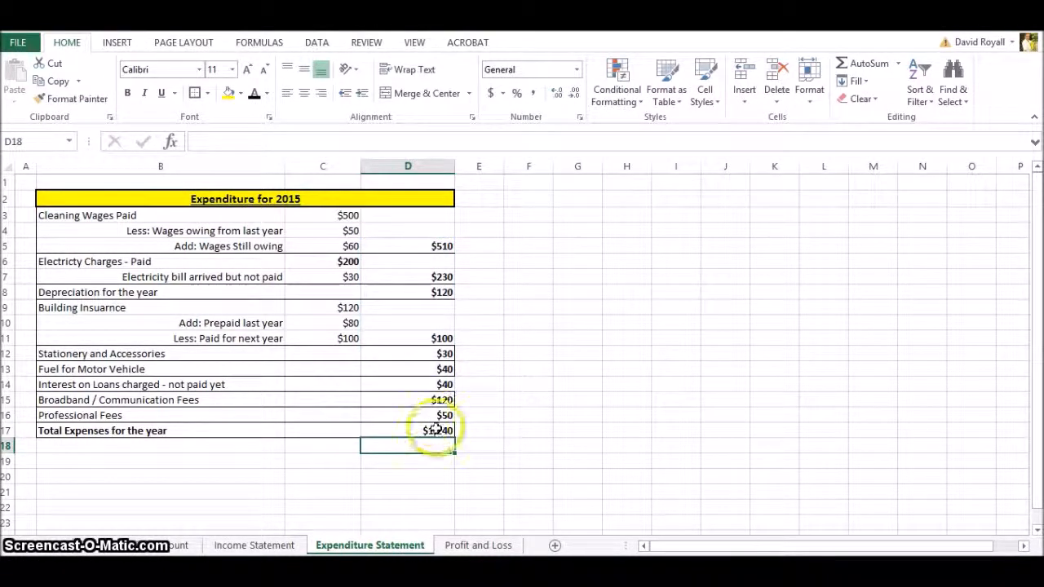
left_click_drag(380, 432, 139, 432)
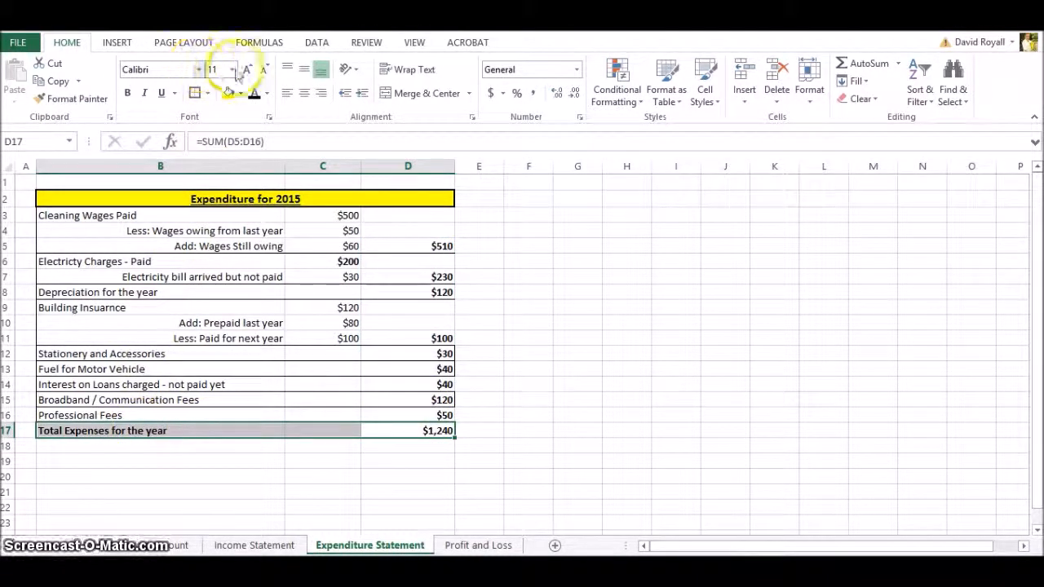
left_click(250, 71)
left_click(620, 339)
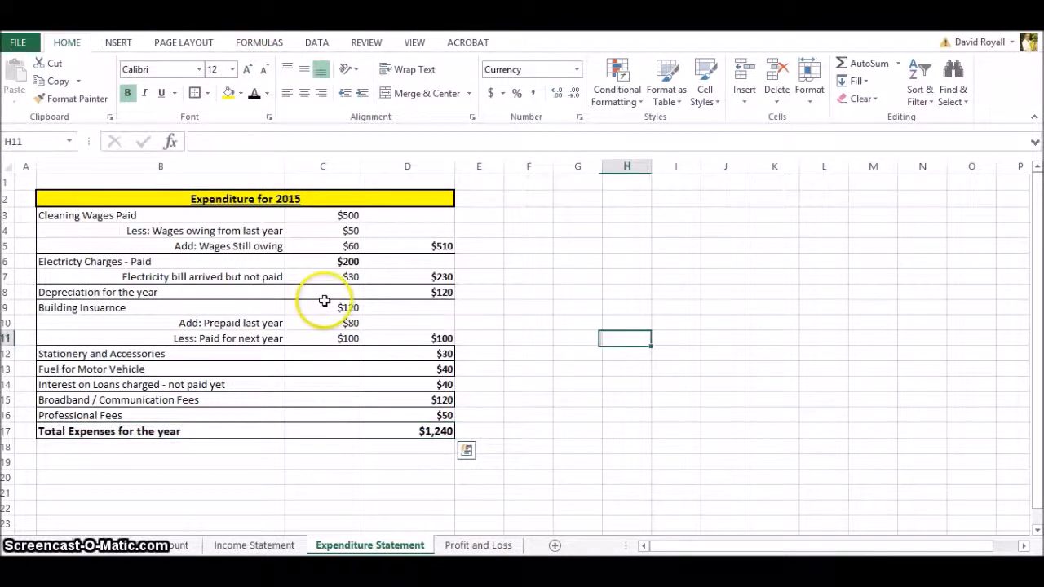
Apply a thick outside border around the expenditure table B3:D17 and select the total in D17.
left_click_drag(60, 216, 415, 431)
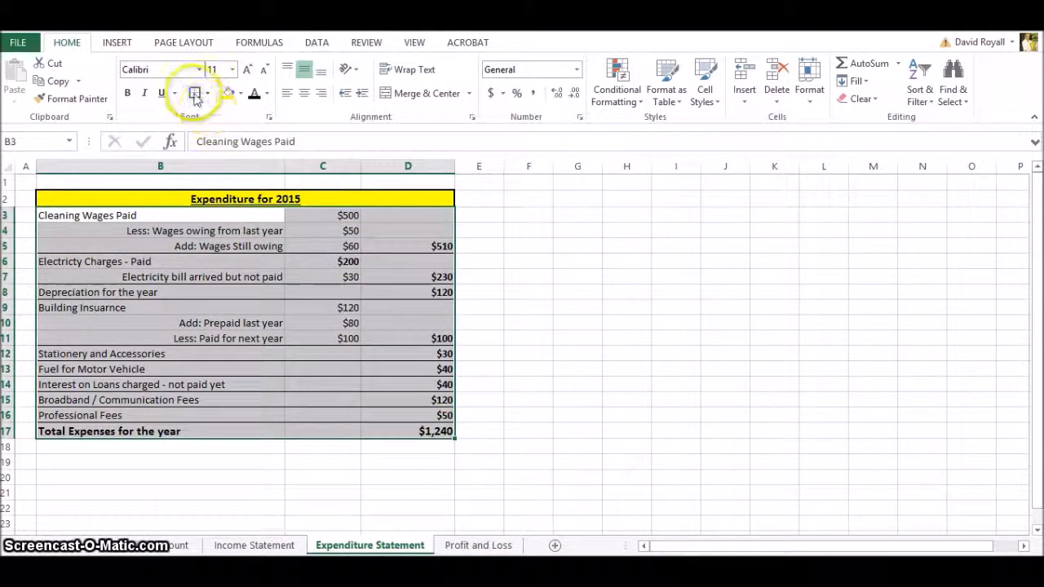
left_click(665, 356)
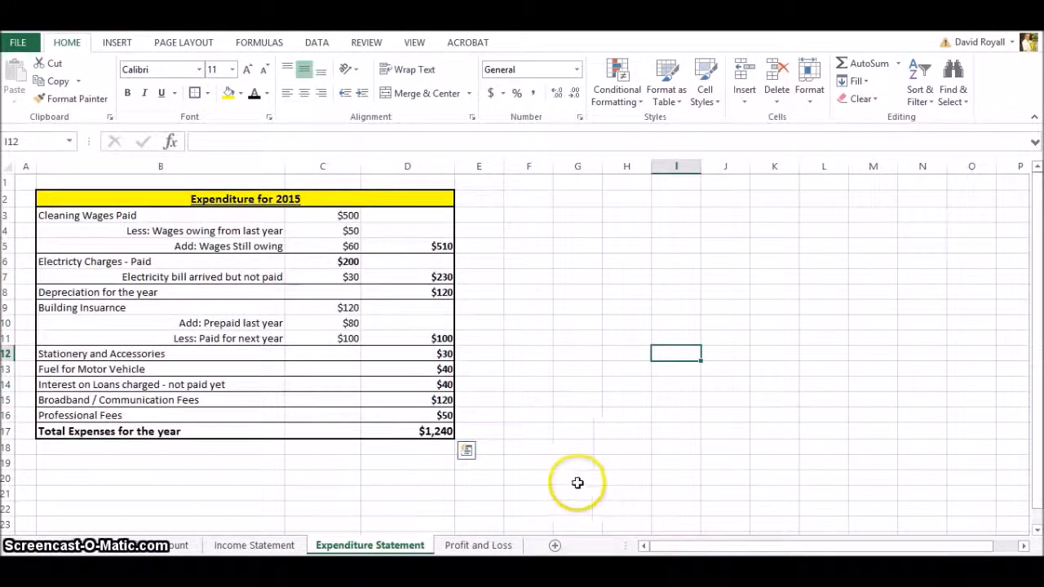
left_click(420, 433)
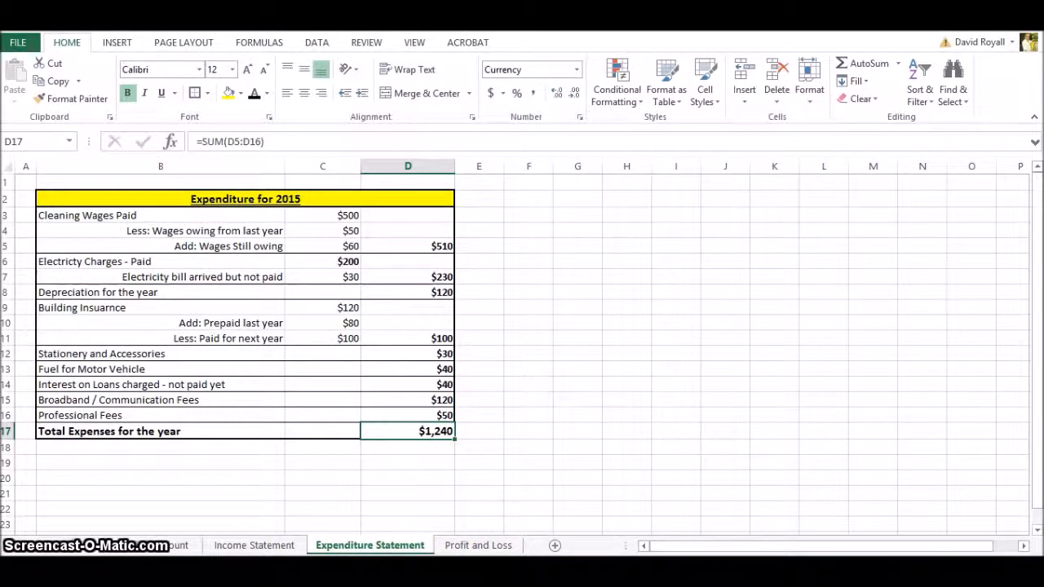
On the Profit and Loss sheet, link the cost of manufacturing goods in D5 to the result with ='Manufacturing Account'!E22.
key("ctrl+Page_Down")
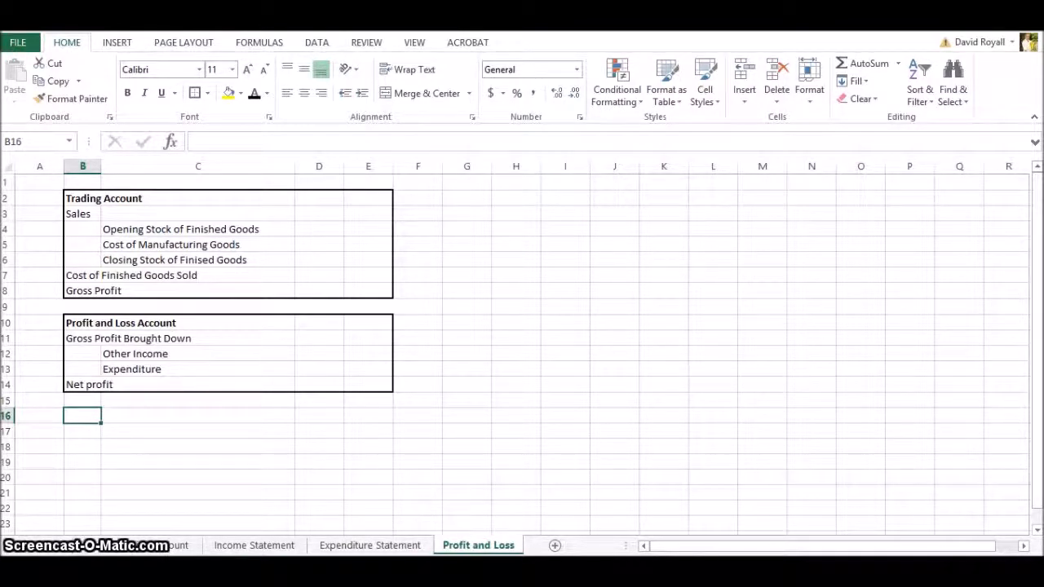
left_click(332, 230)
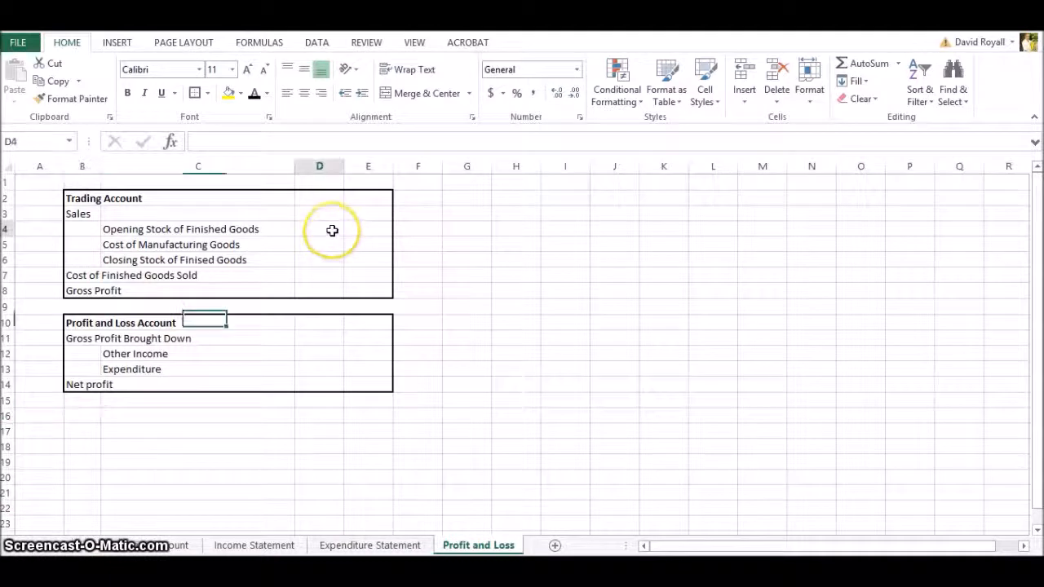
left_click(330, 246)
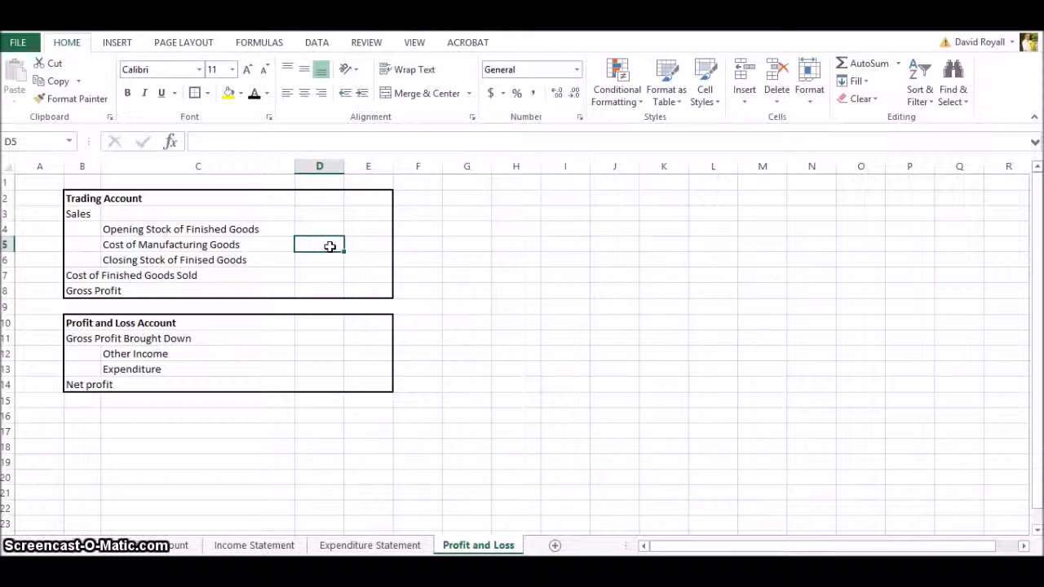
type("=")
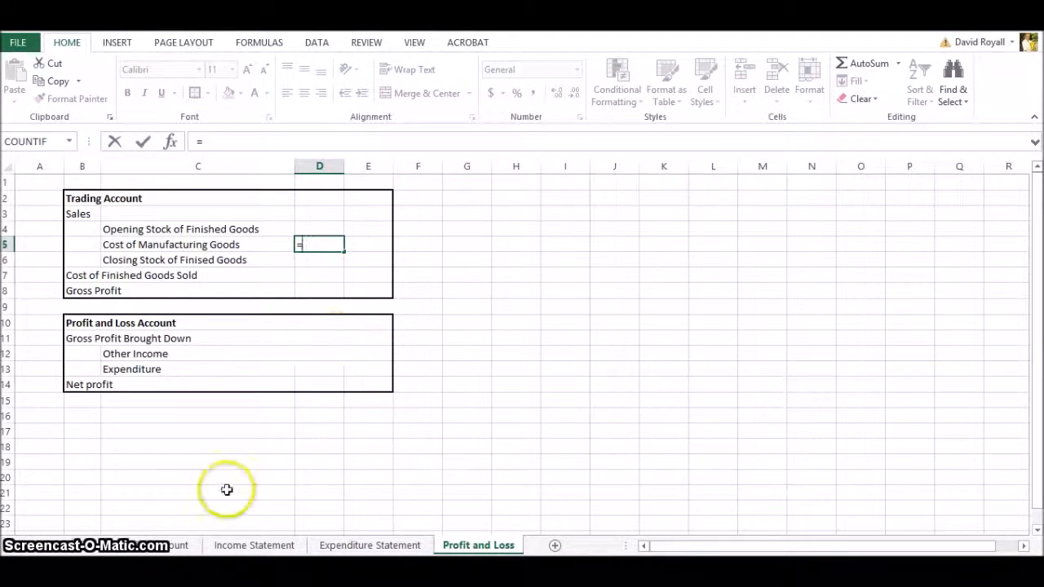
left_click(174, 545)
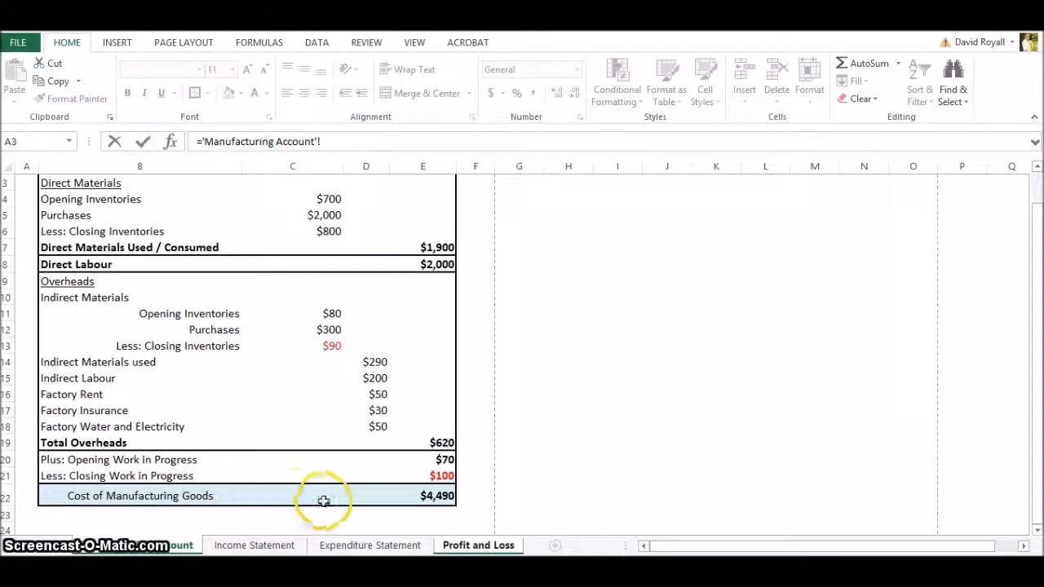
left_click(439, 497)
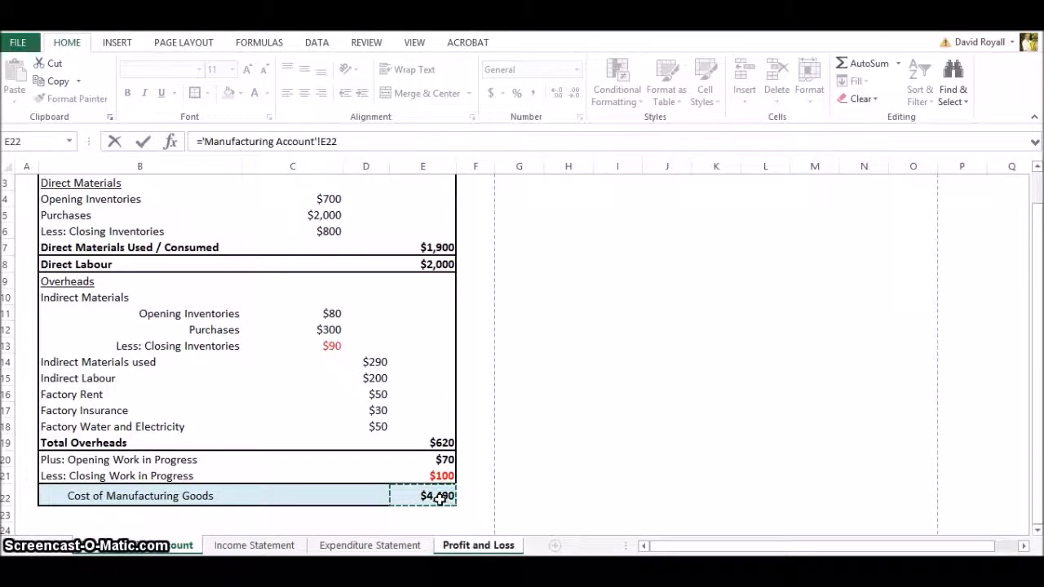
left_click(145, 144)
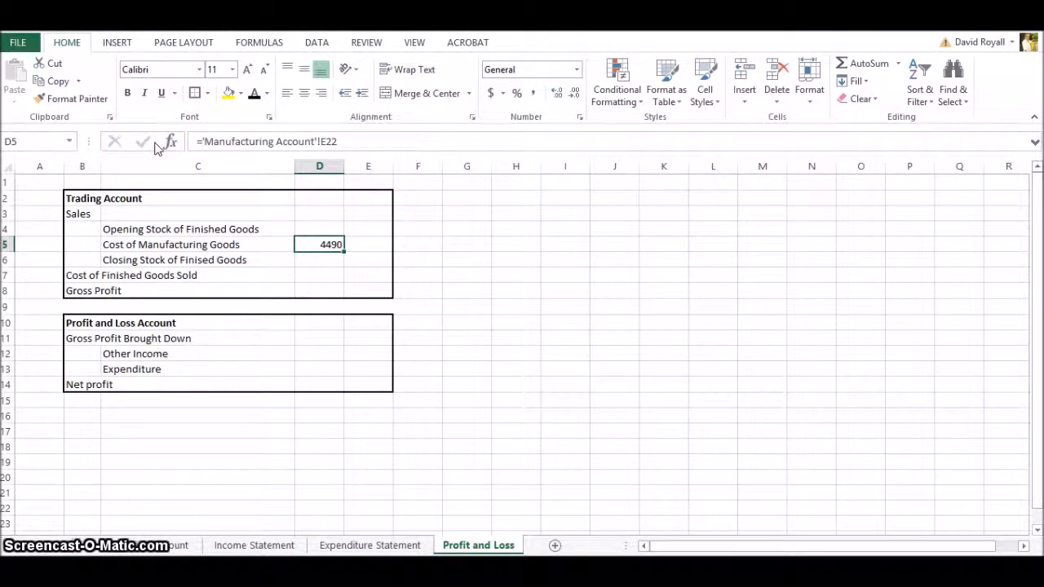
Link other income in D12 to the total income for 2015 with ='Income Statement'!E11.
left_click(319, 344)
left_click(319, 356)
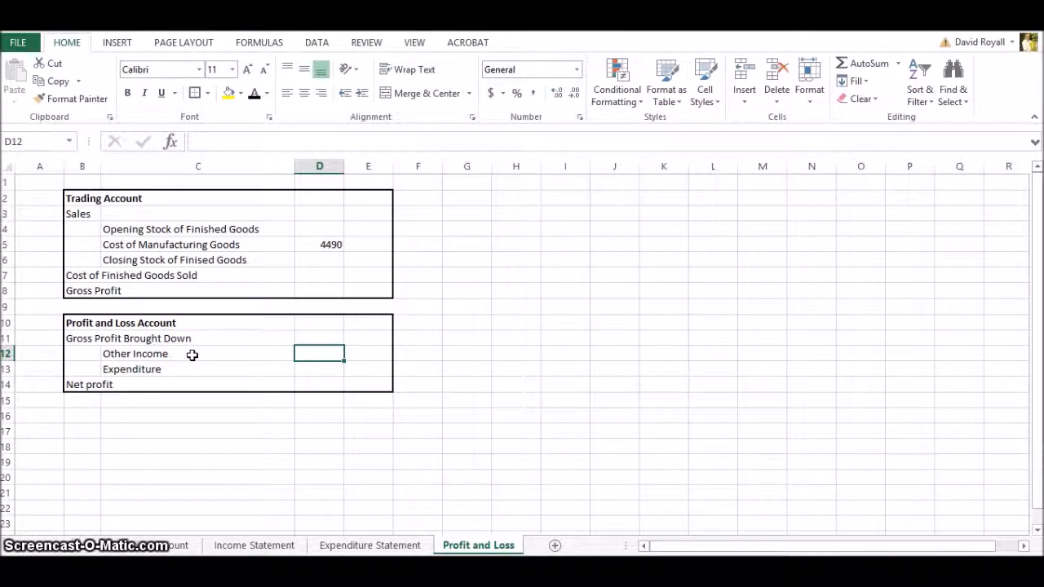
type("=")
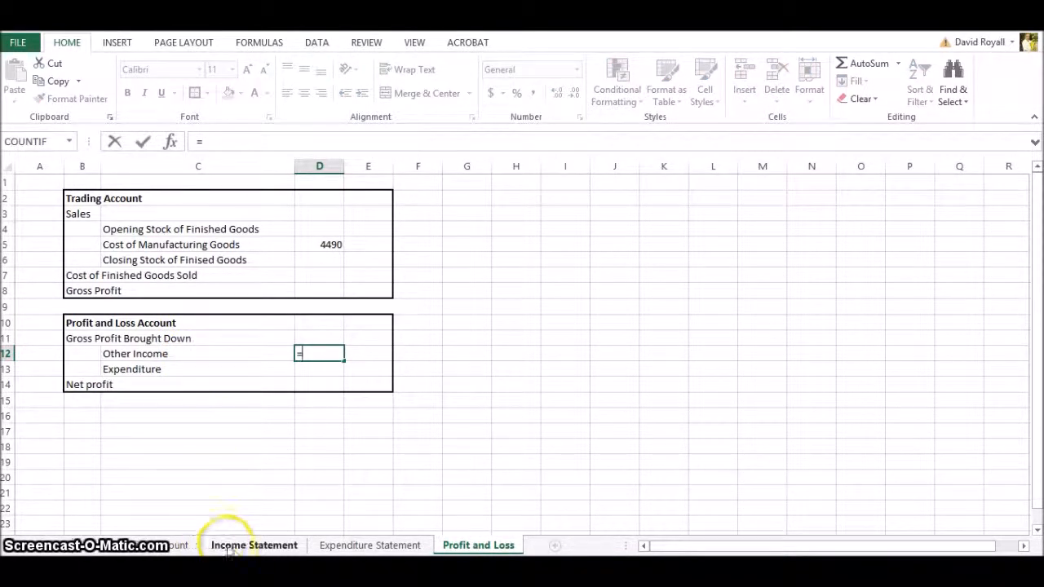
left_click(253, 545)
left_click(461, 340)
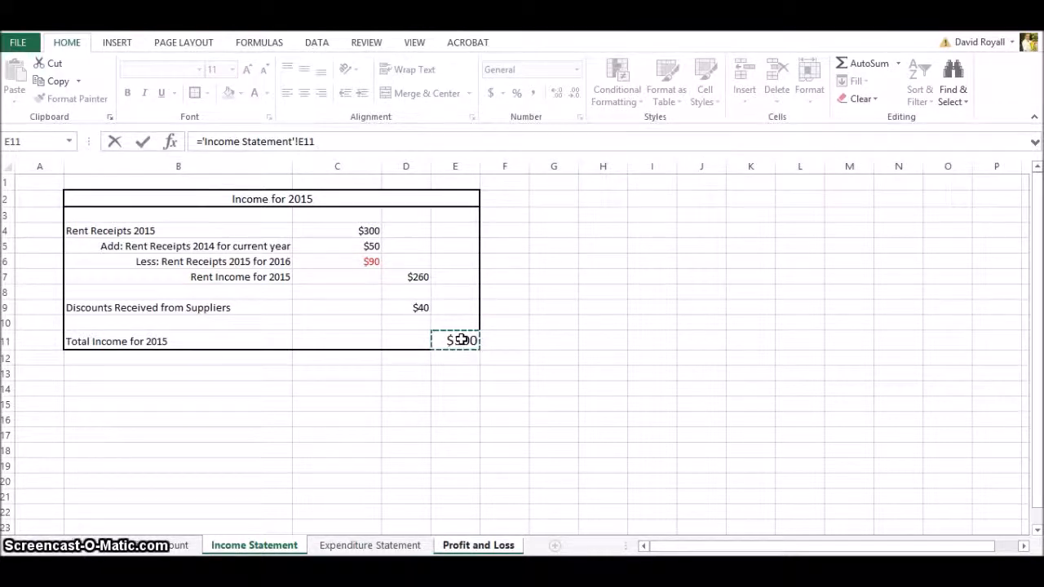
key("Return")
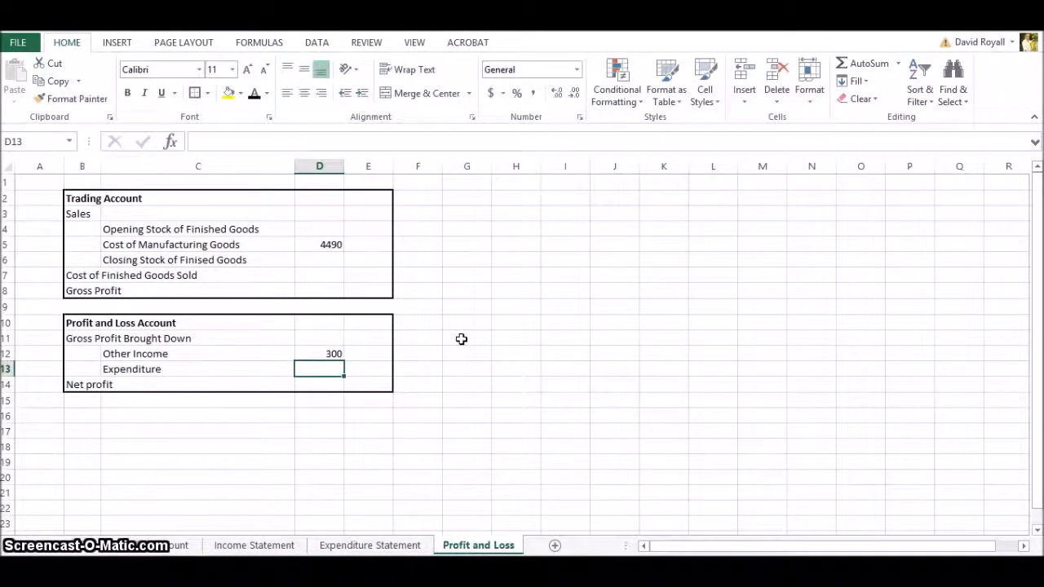
Link expenditure in D13 to the total expenses for the year with ='Expenditure Statement'!D17.
type("=")
left_click(375, 547)
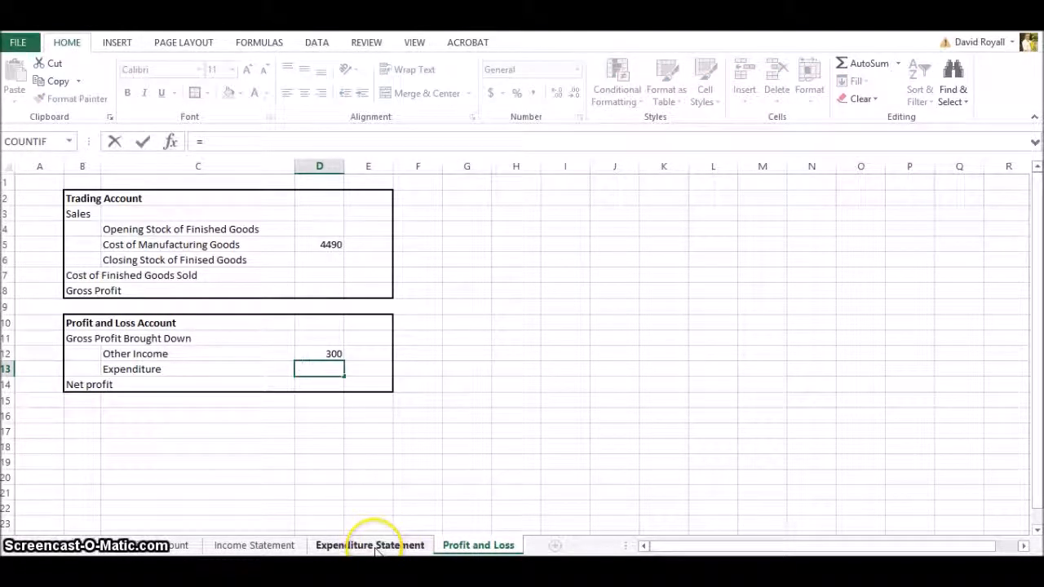
left_click(436, 430)
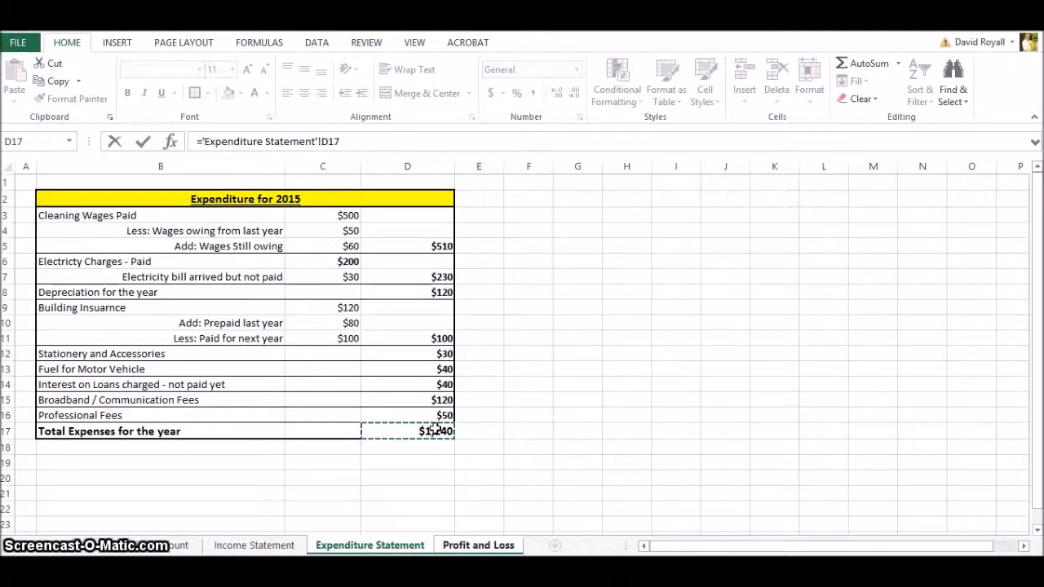
key("Return")
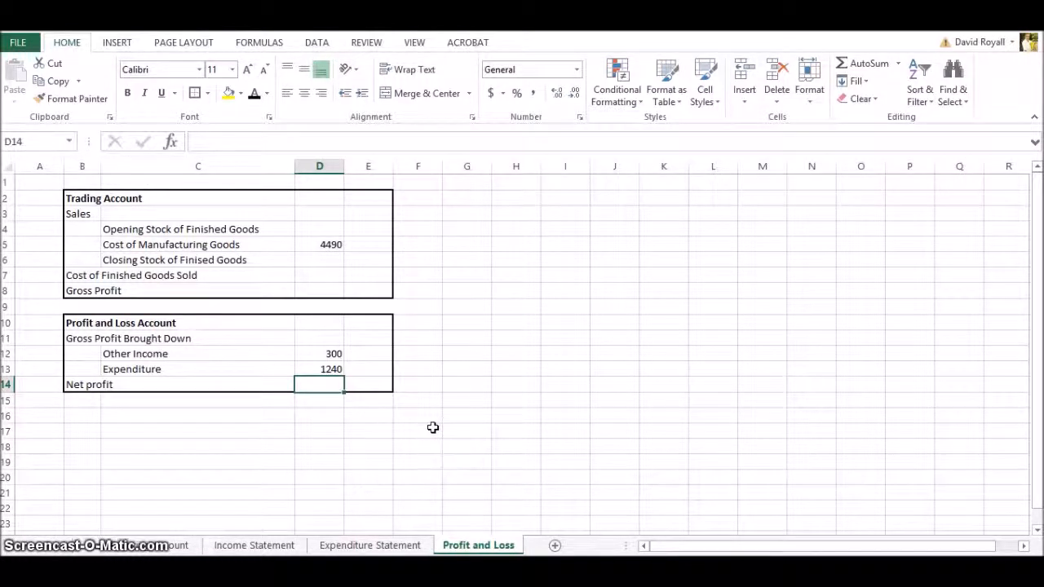
Enter 1200 in D4 as the opening stock of finished goods and 1000 in D6 as the closing stock.
left_click(321, 228)
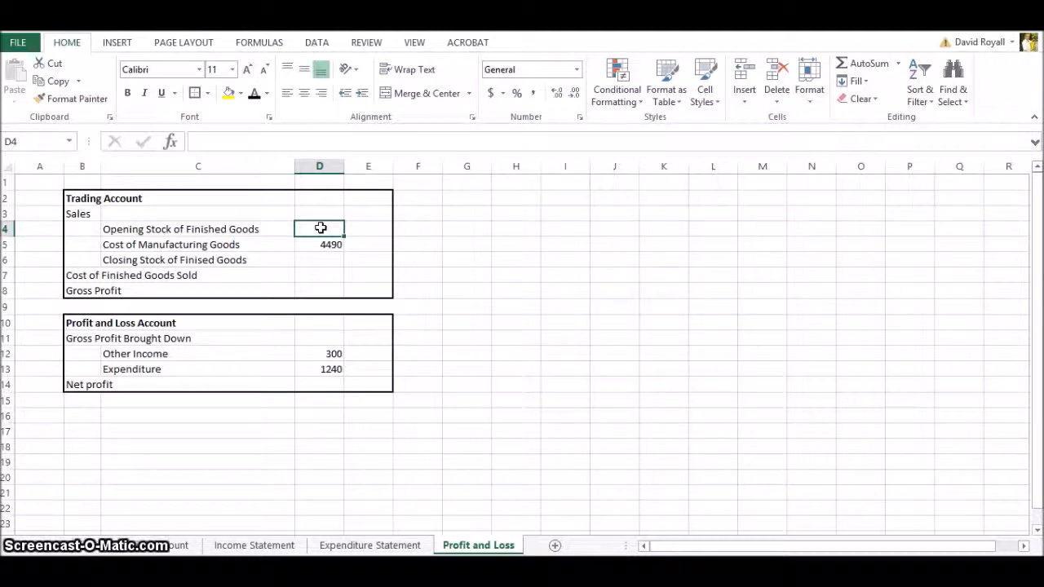
type("1200")
key("Return")
key("Return")
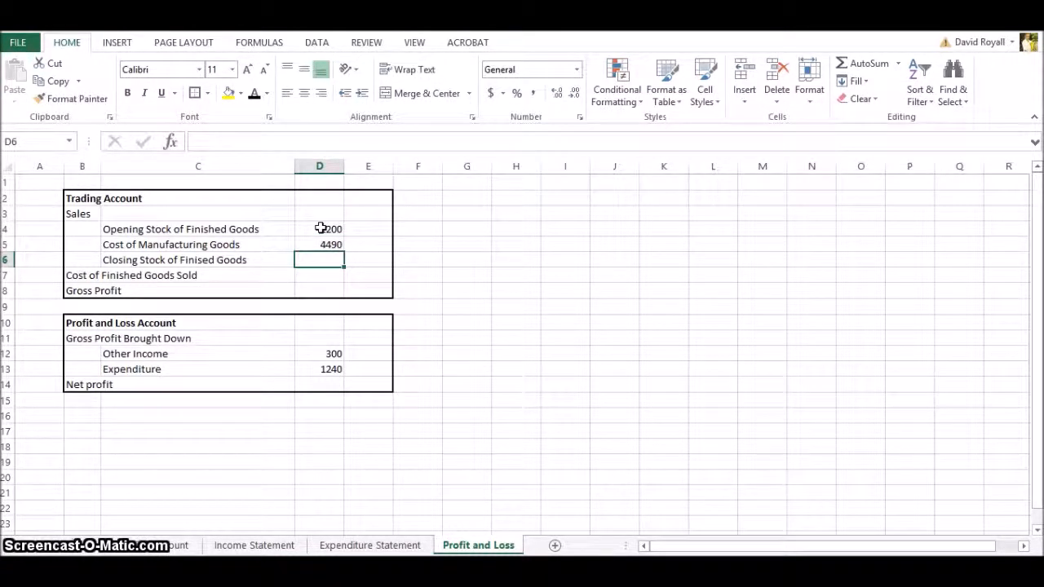
type("1000")
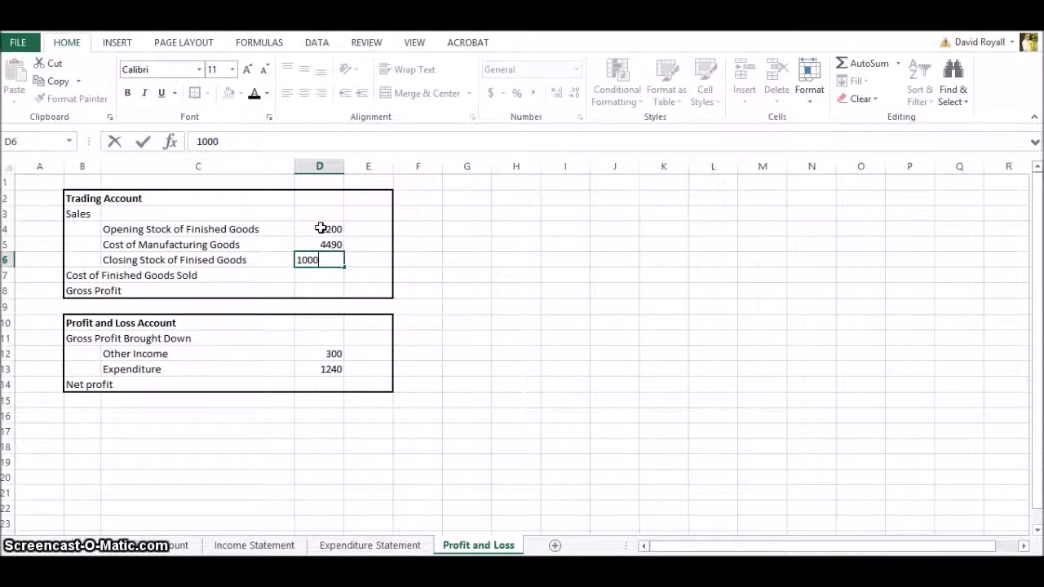
key("Return")
Calculate the cost of finished goods sold in E7 with the formula =D4+D5-D6.
key("Right")
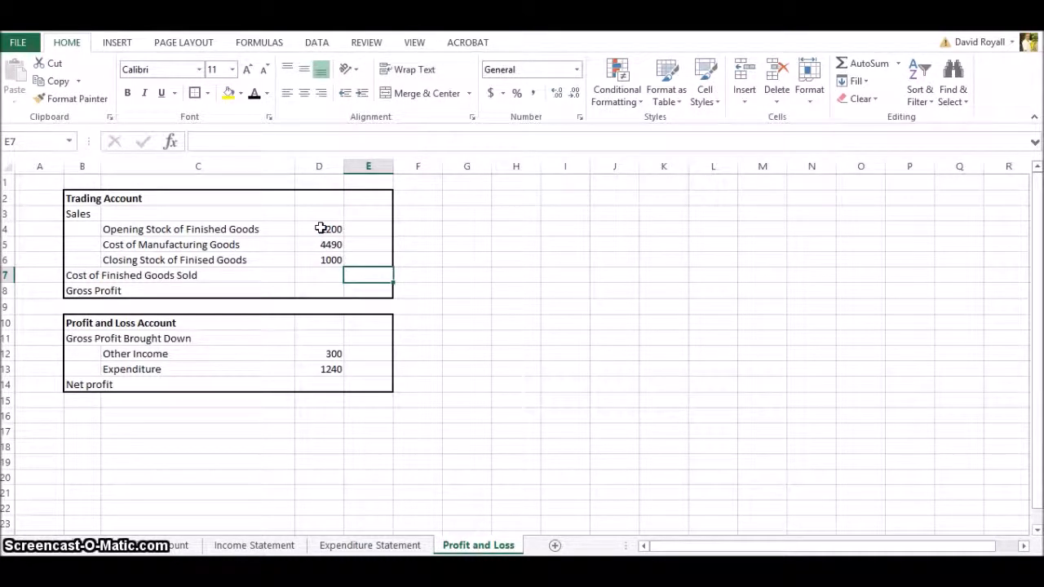
type("=")
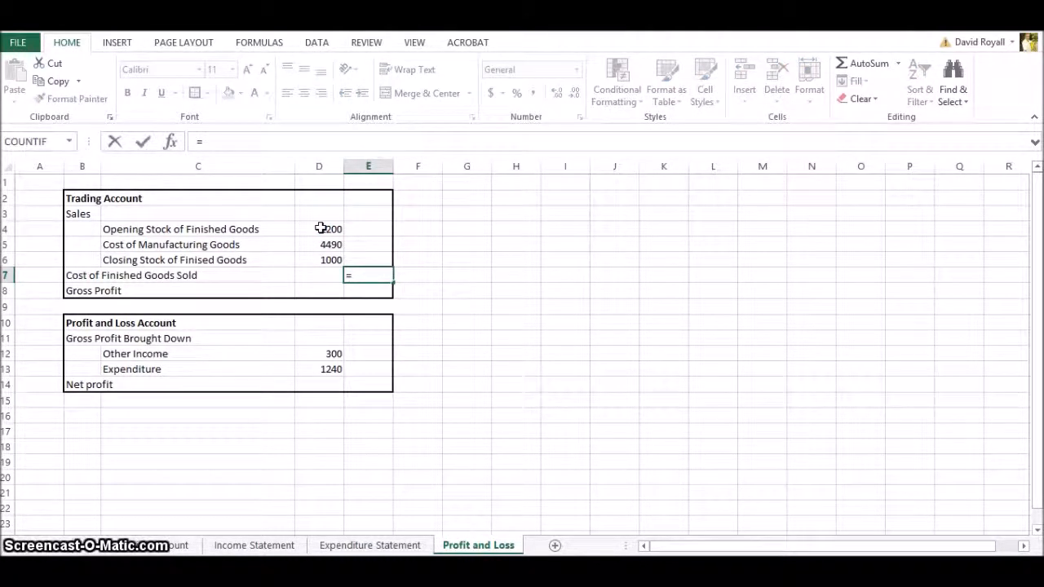
key("Up")
key("Up")
key("Up")
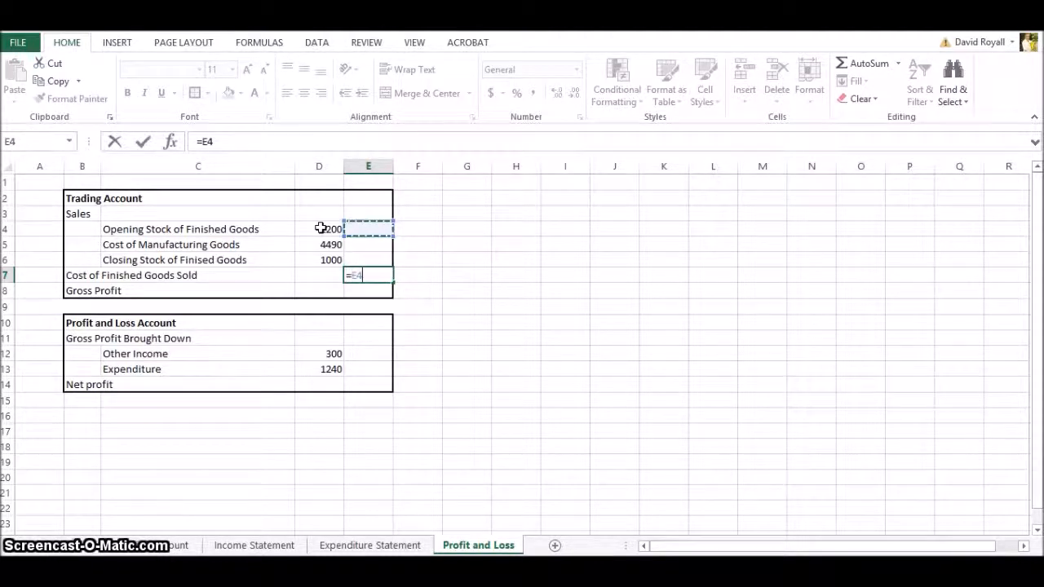
left_click(321, 228)
type("+")
key("Up")
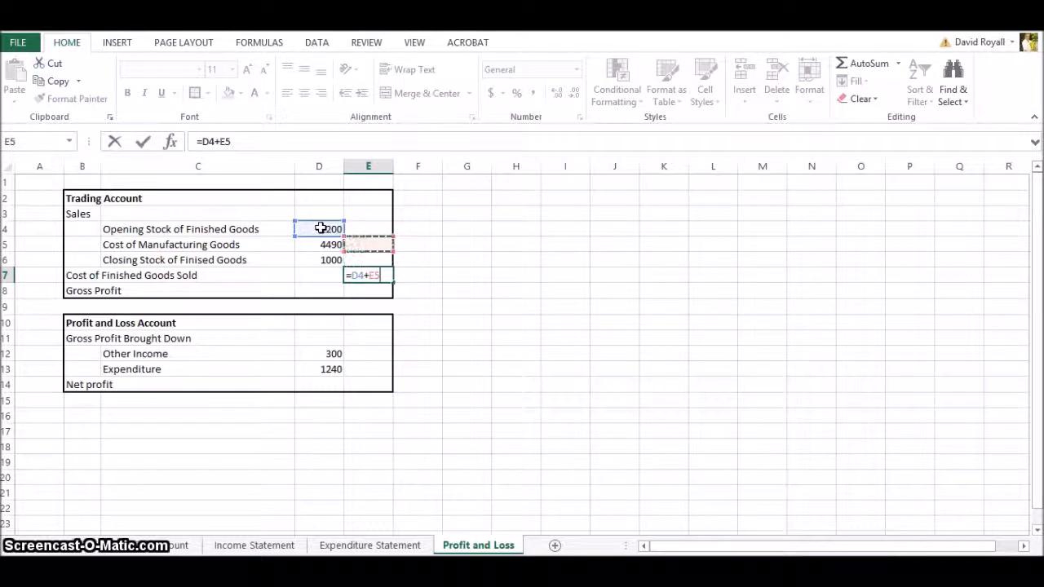
key("Left")
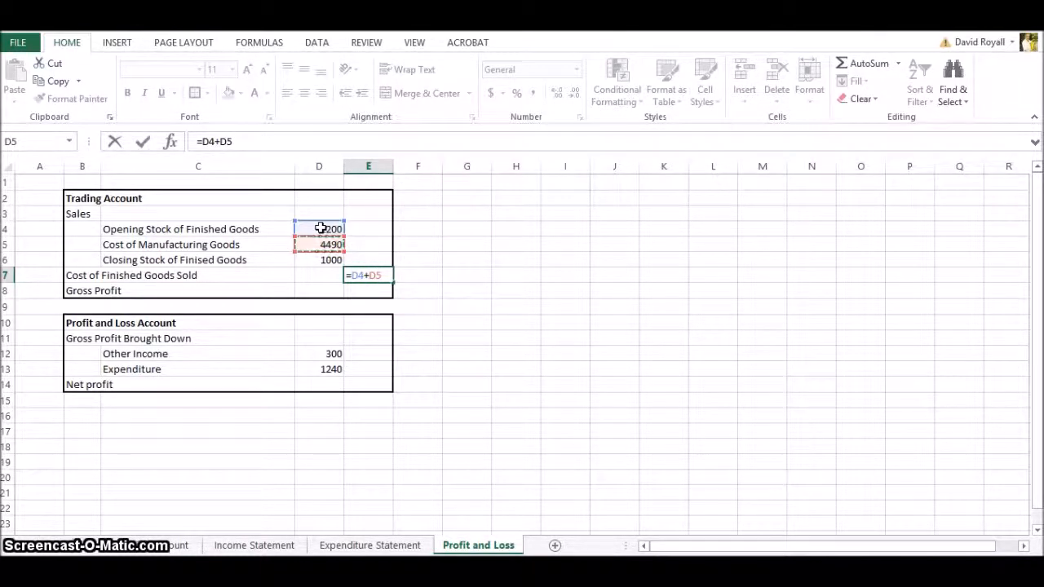
left_click(322, 260)
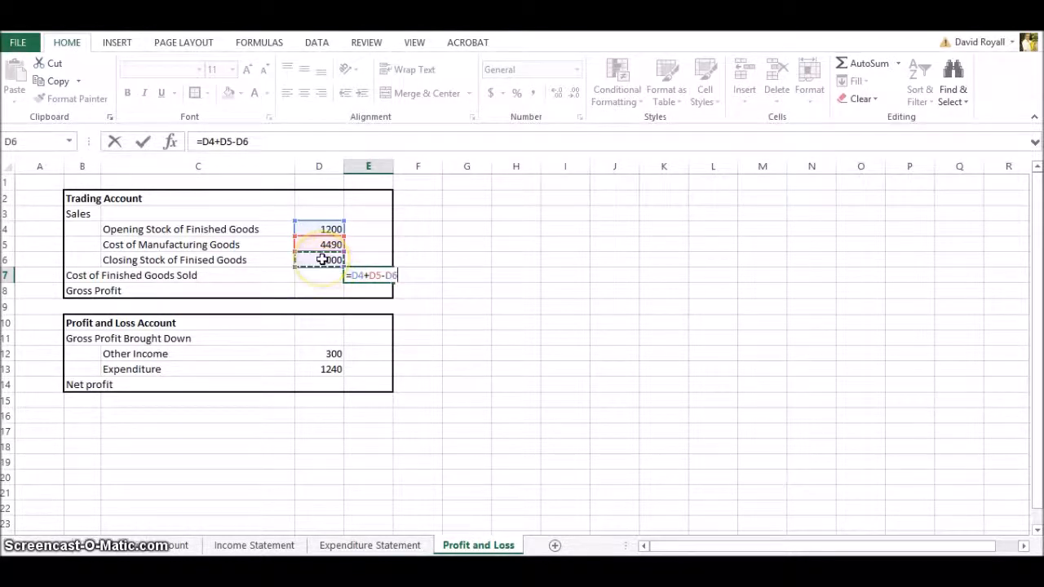
key("Return")
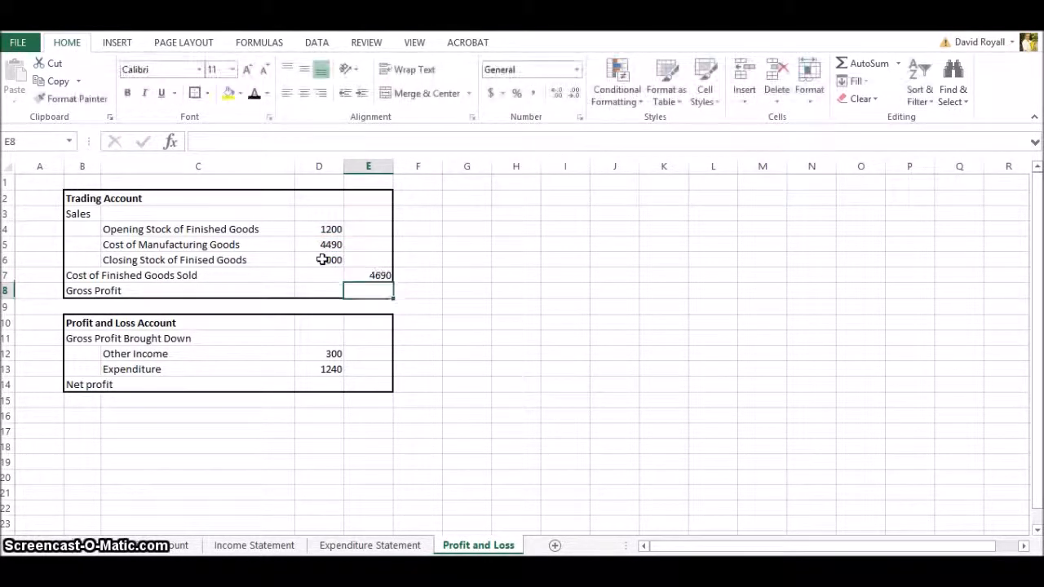
Enter 9000 as the sales figure in E3 of the trading account.
left_click(367, 214)
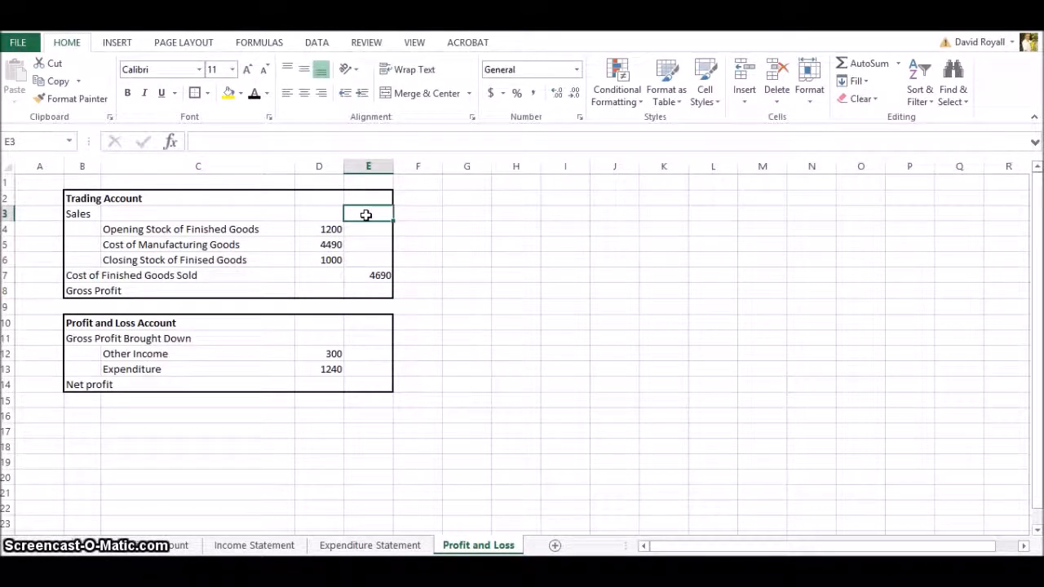
type("9000")
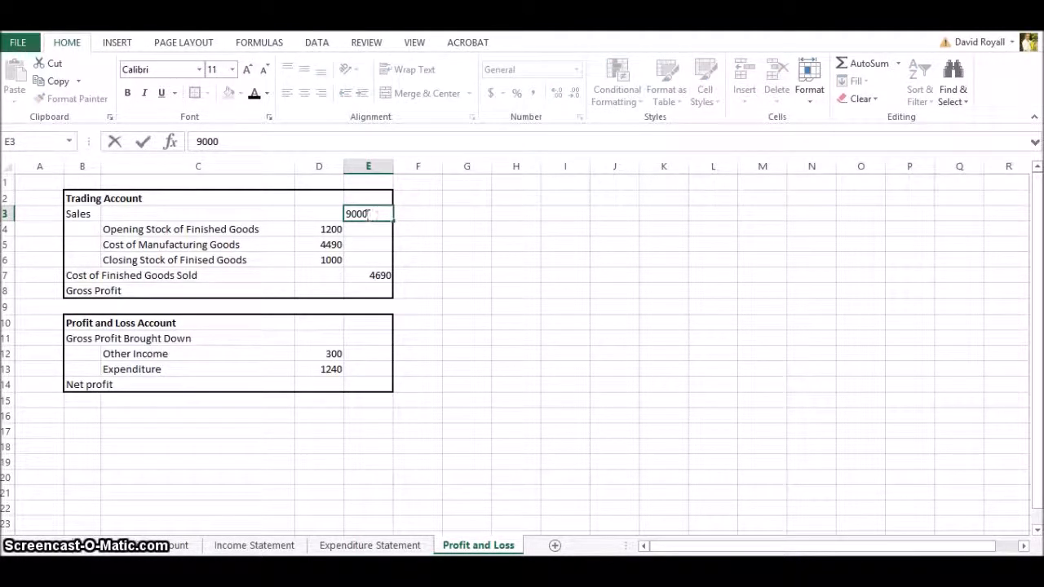
key("Return")
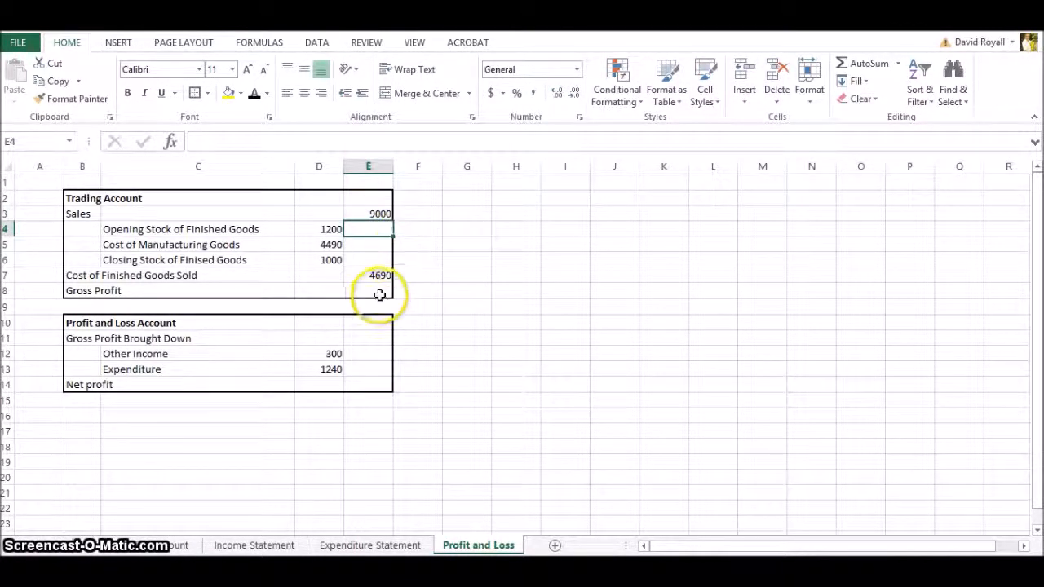
Calculate the gross profit in E8 by subtracting the cost of finished goods sold from sales with =E3-E7.
left_click(378, 291)
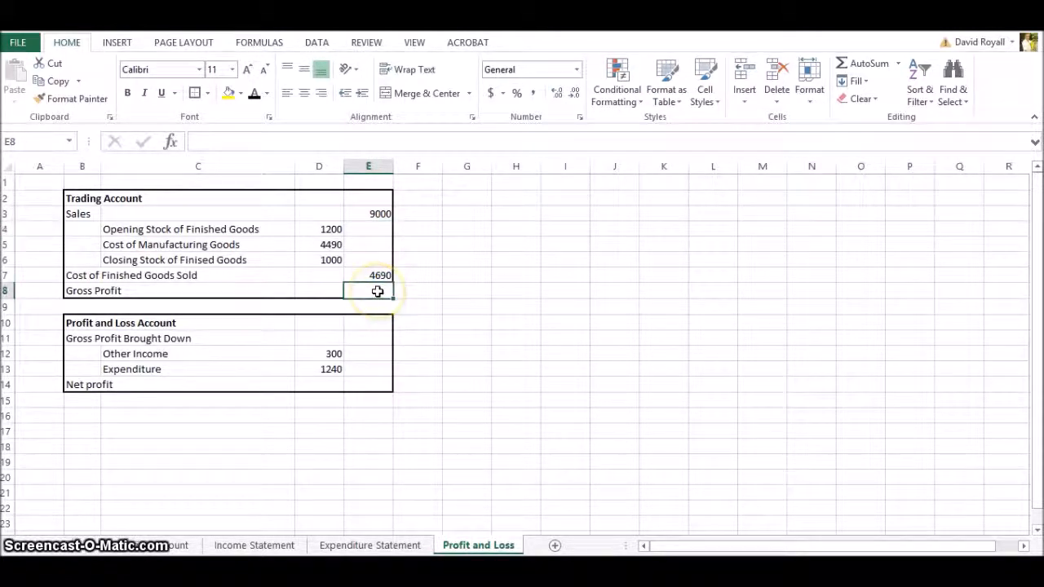
type("=")
key("Up")
key("Up")
key("Up")
key("Up")
key("Up")
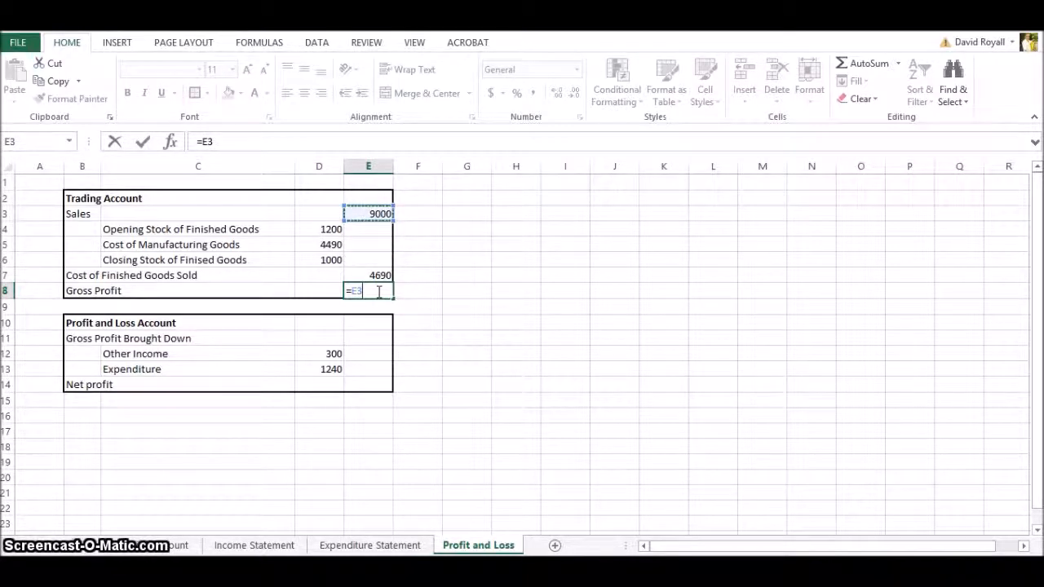
type("-")
left_click(381, 274)
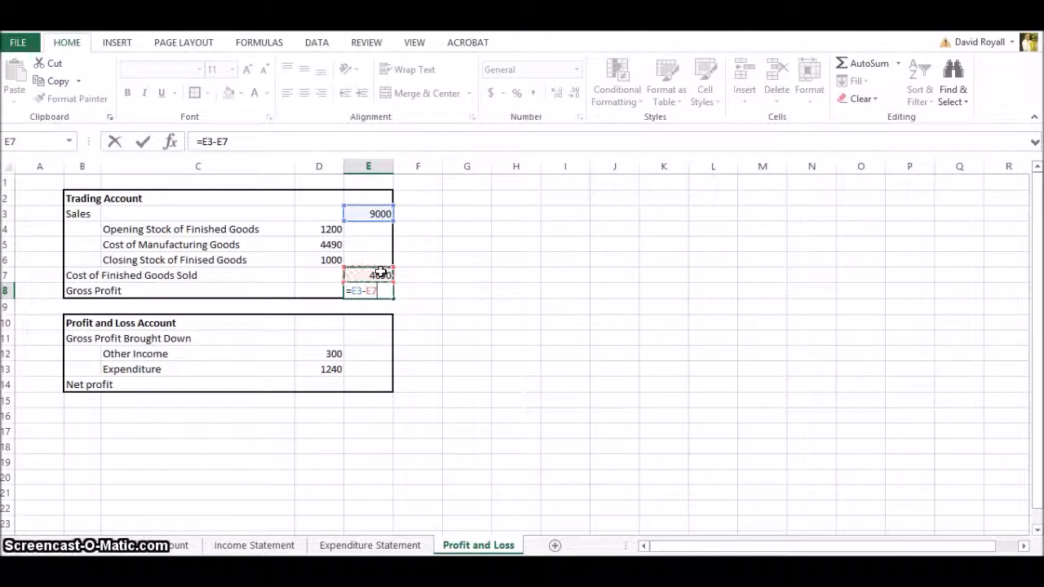
key("Return")
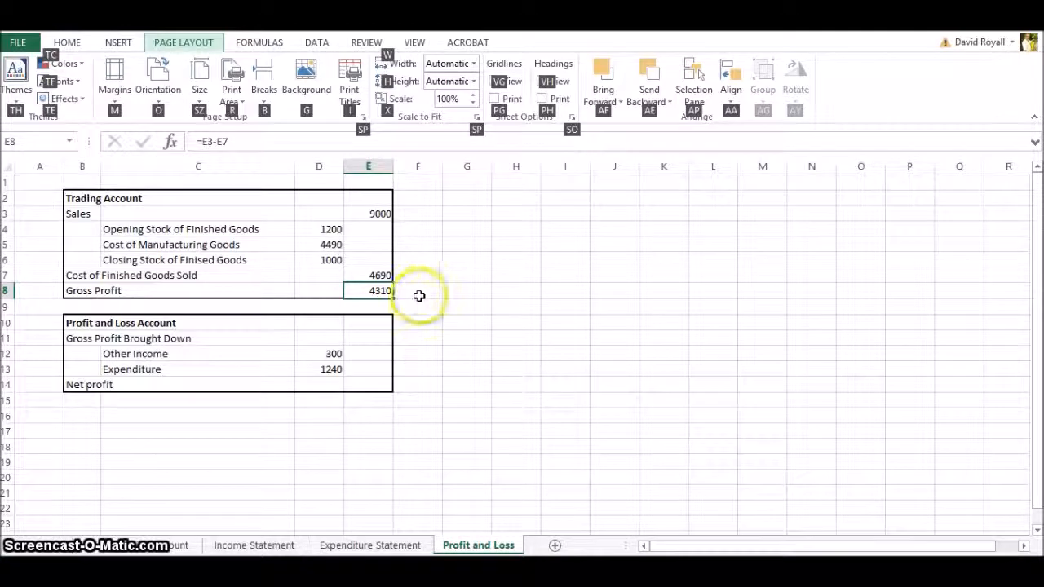
left_click(378, 213)
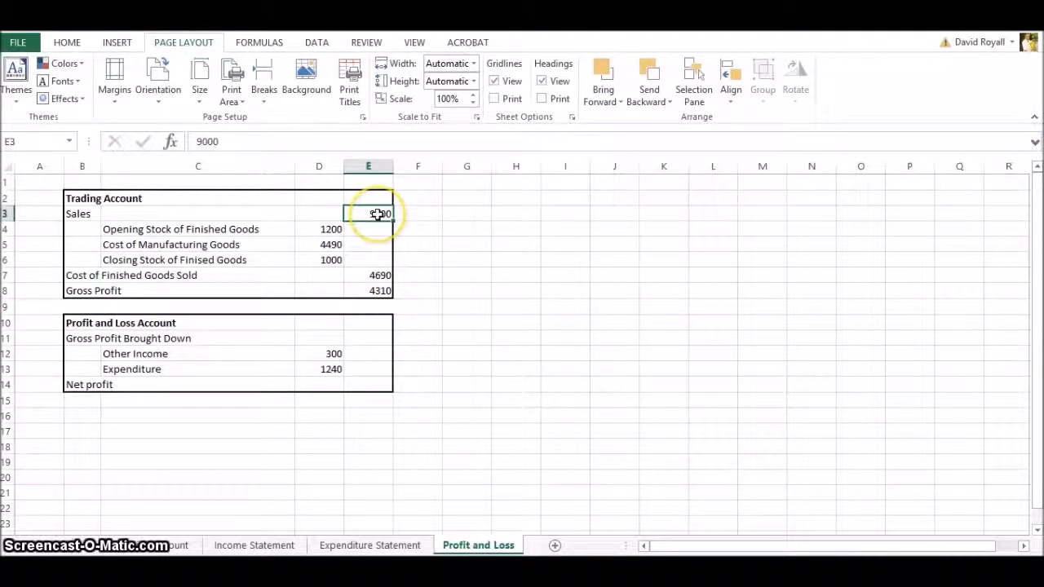
left_click(368, 275)
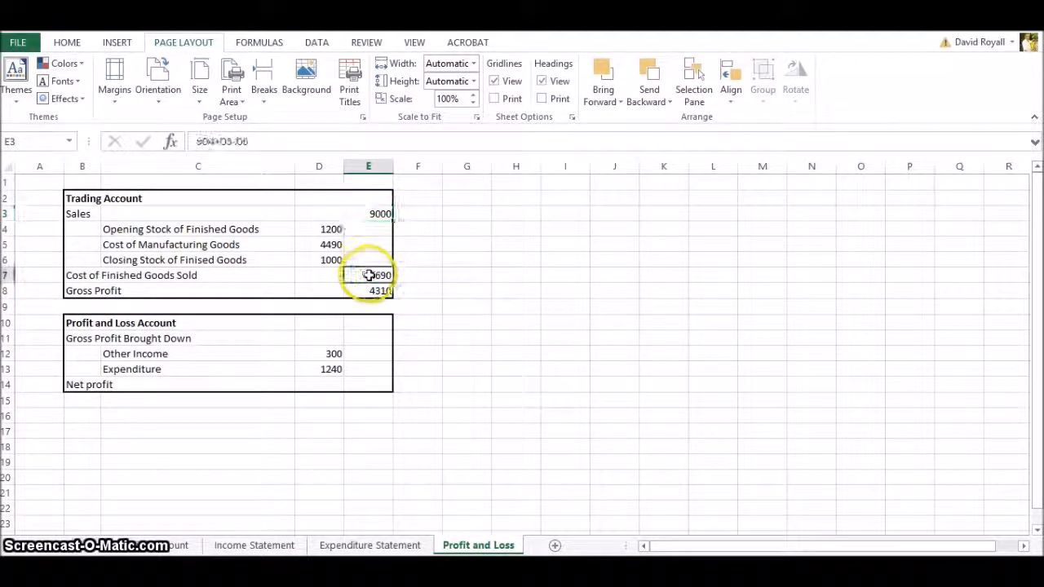
Bring the gross profit down into E11 of the profit and loss account with the formula =E8.
left_click(365, 341)
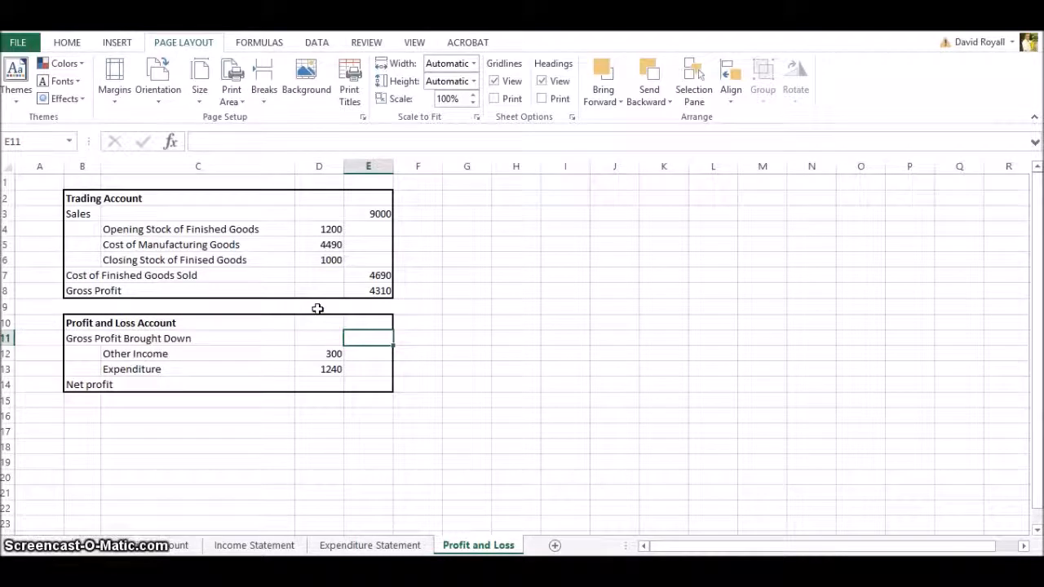
type("=")
left_click(384, 290)
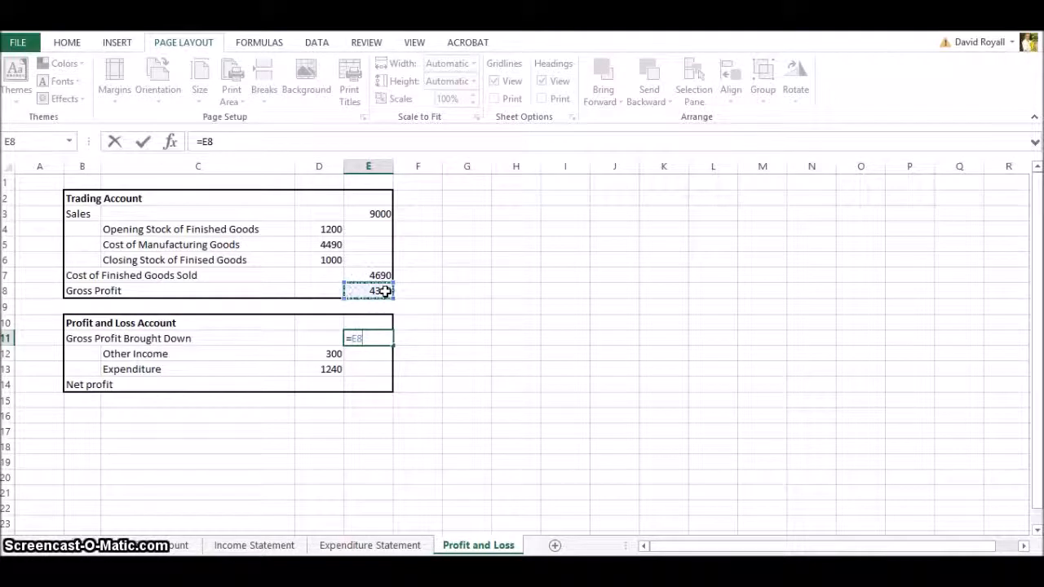
key("Return")
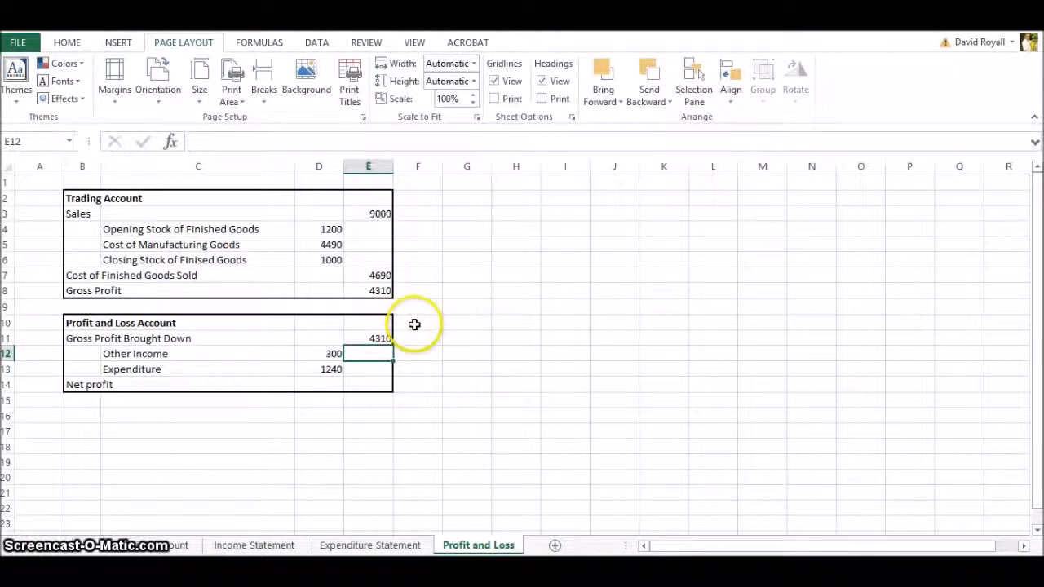
left_click(371, 342)
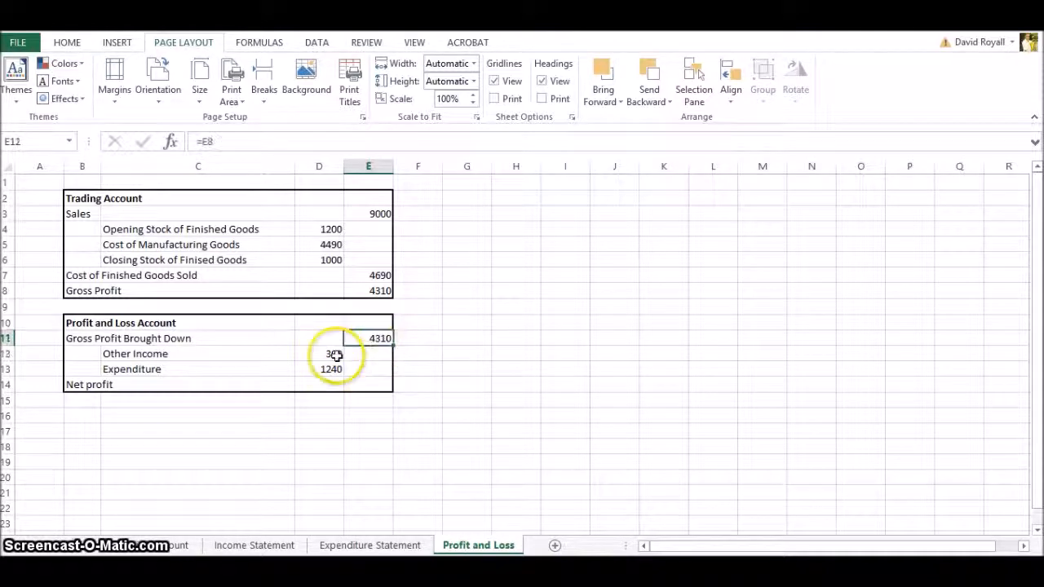
left_click(333, 354)
left_click(333, 367)
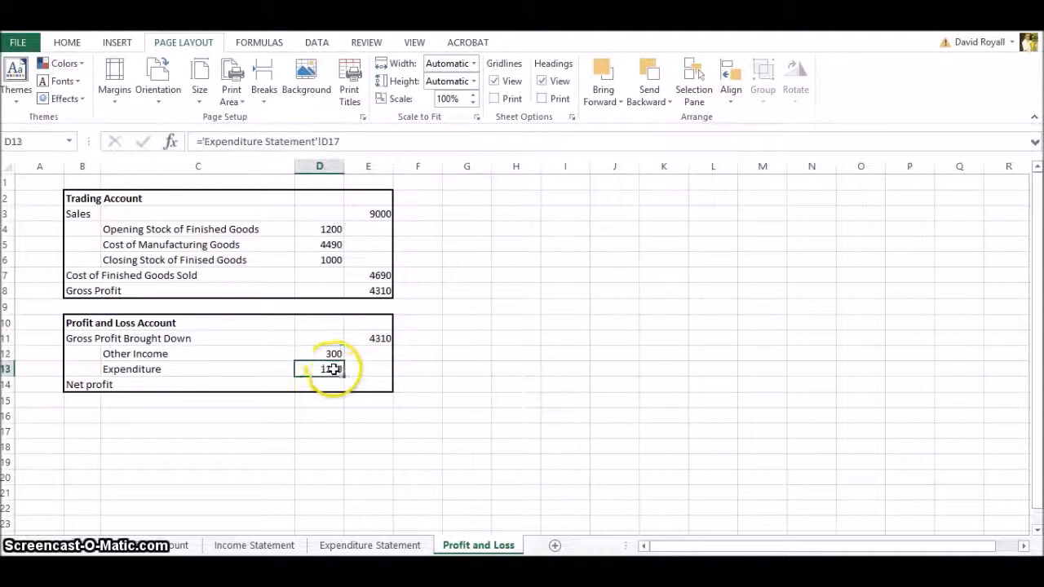
left_click(380, 341)
left_click(333, 354)
left_click(334, 369)
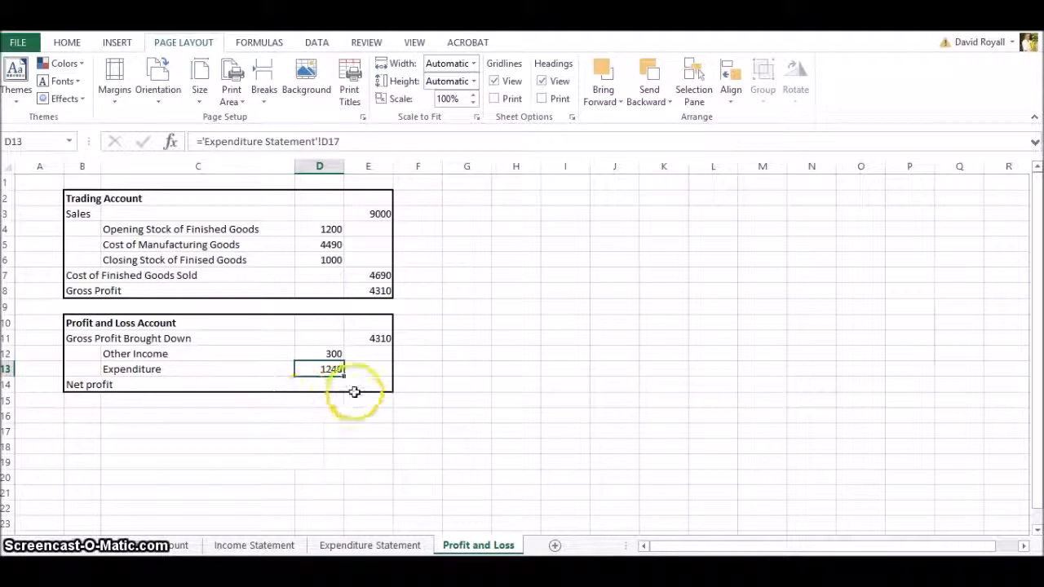
Calculate the net profit in E14 from gross profit, other income and expenditure with =E11+D12-D13.
left_click(370, 383)
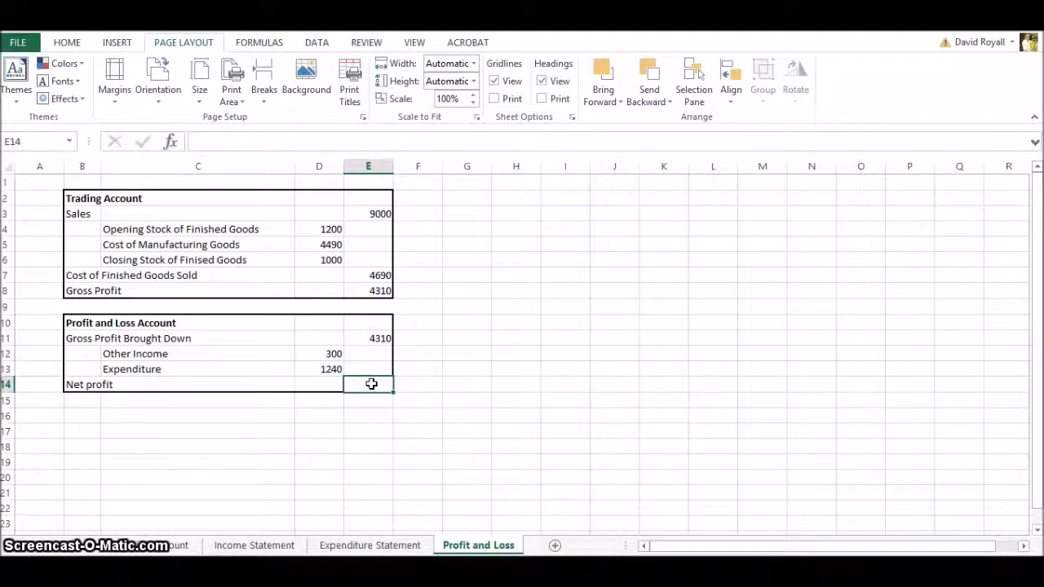
type("=")
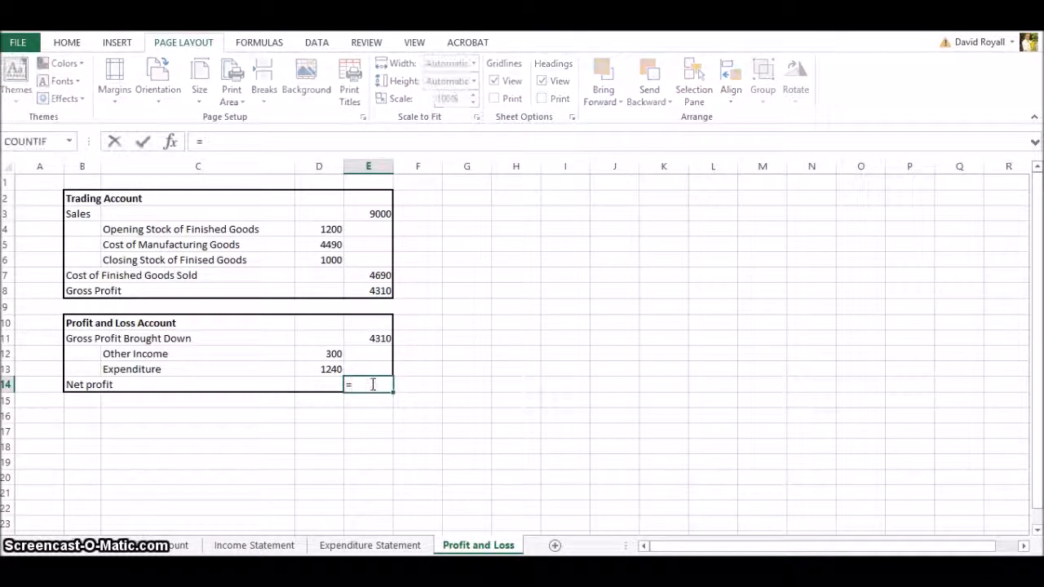
left_click(377, 338)
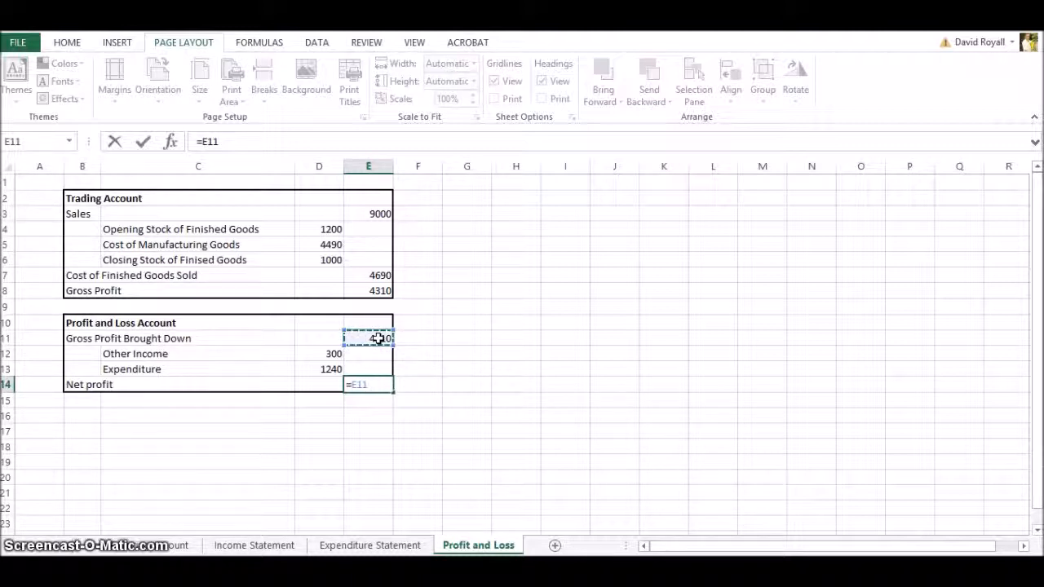
type("+")
left_click(324, 354)
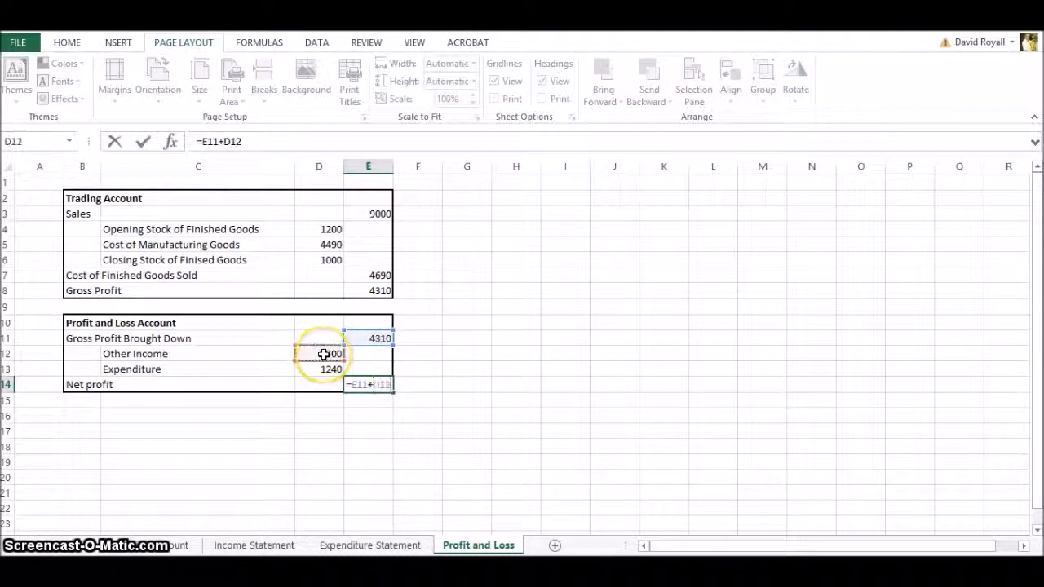
type("-")
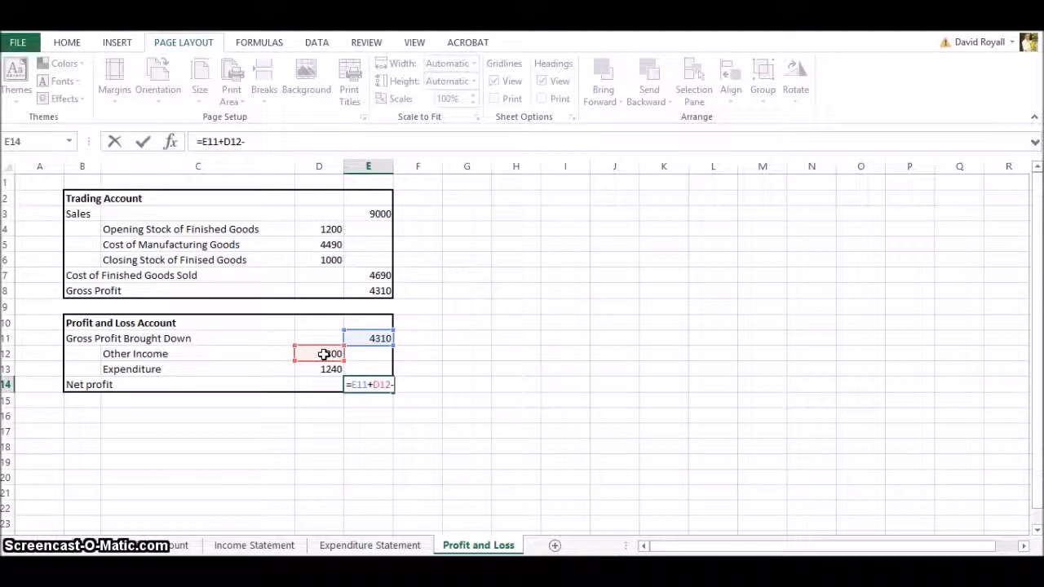
left_click(327, 369)
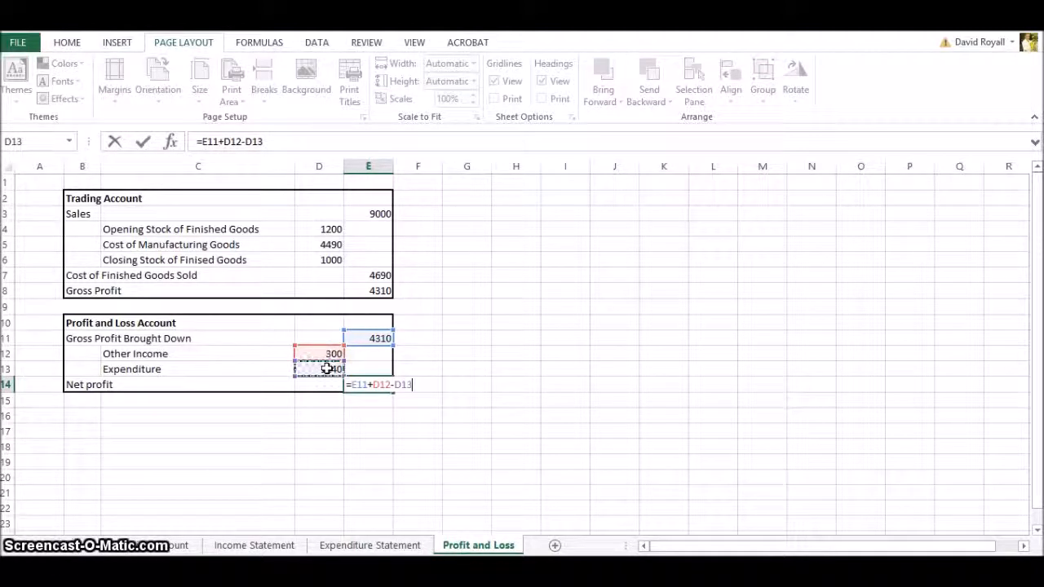
key("Return")
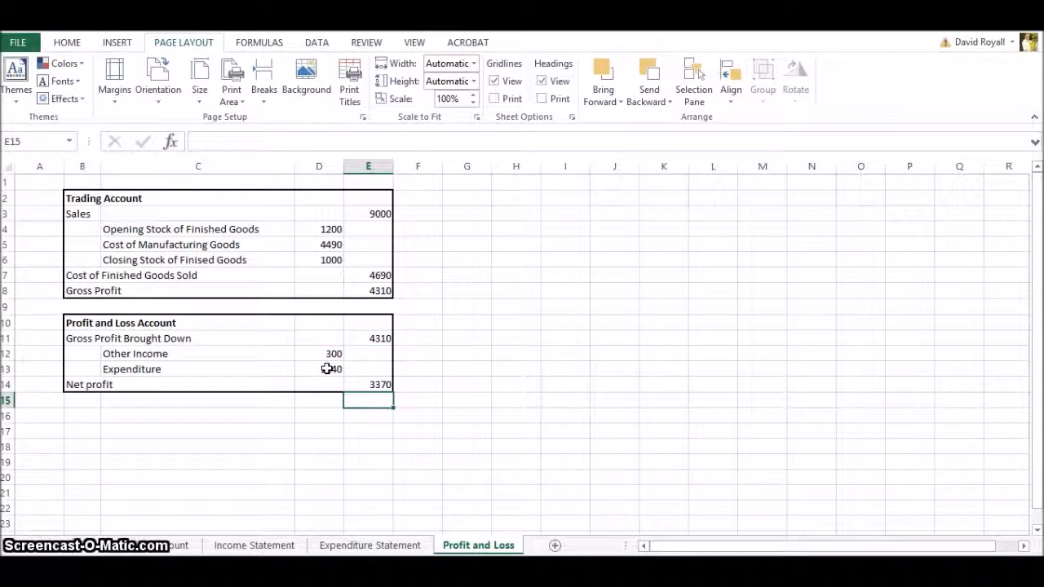
Make the net profit row B14:E14 bold and underlined.
left_click_drag(373, 384, 93, 387)
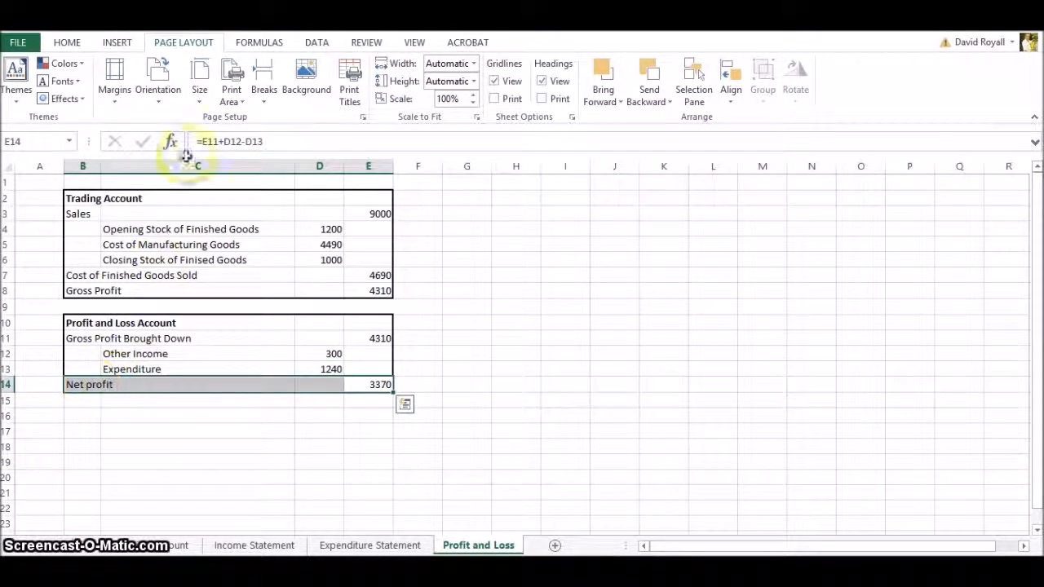
left_click(69, 43)
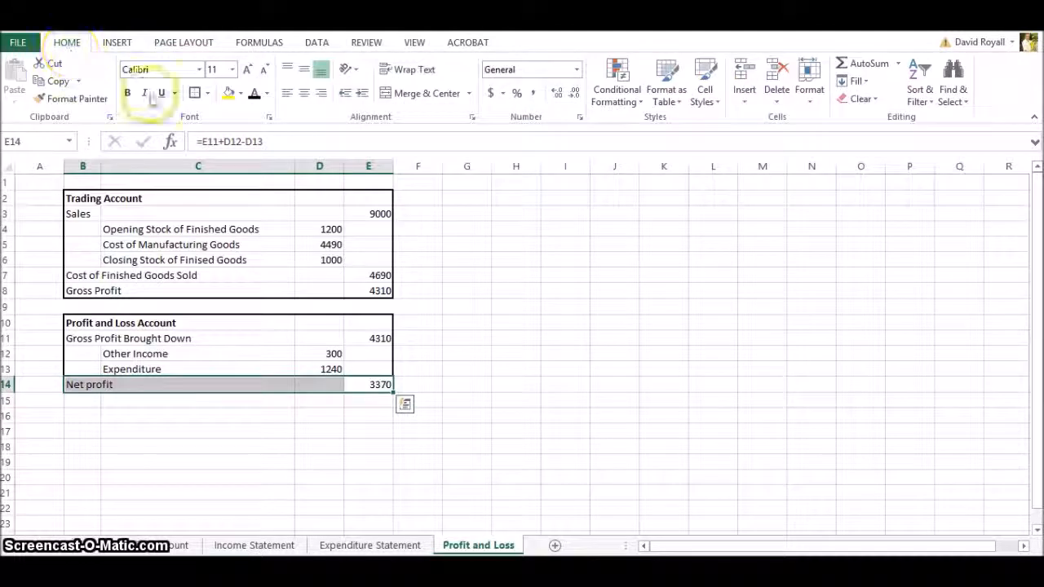
left_click(128, 93)
left_click(161, 93)
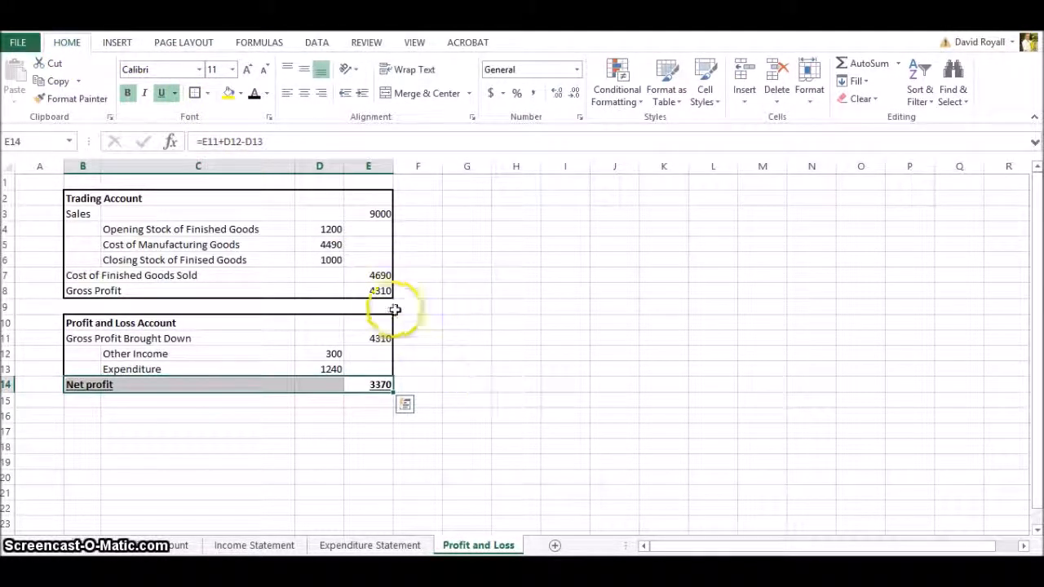
Underline the gross profit row B8:E8 in the trading account and deselect it.
left_click_drag(379, 291, 72, 291)
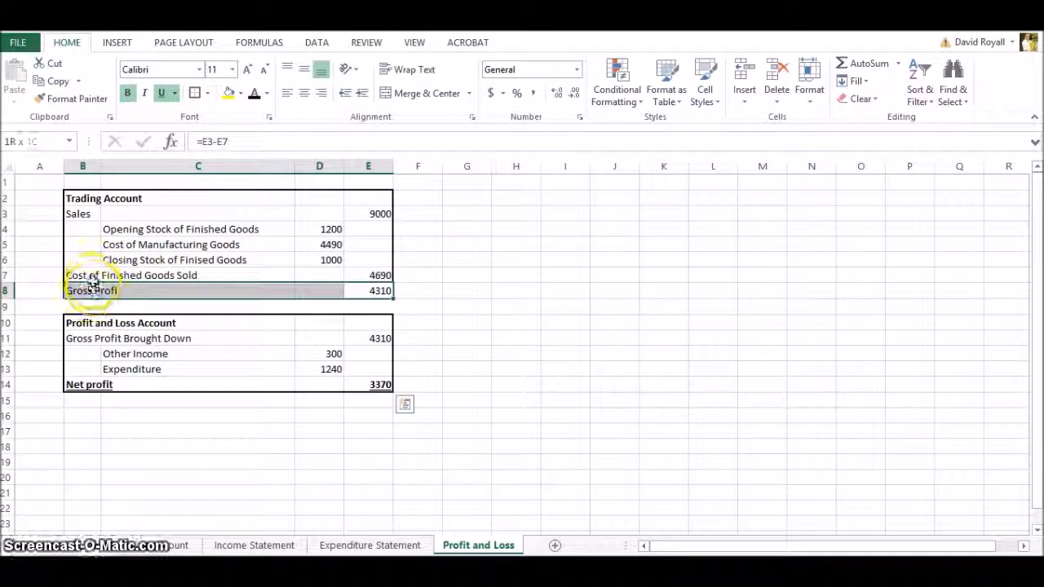
left_click(162, 93)
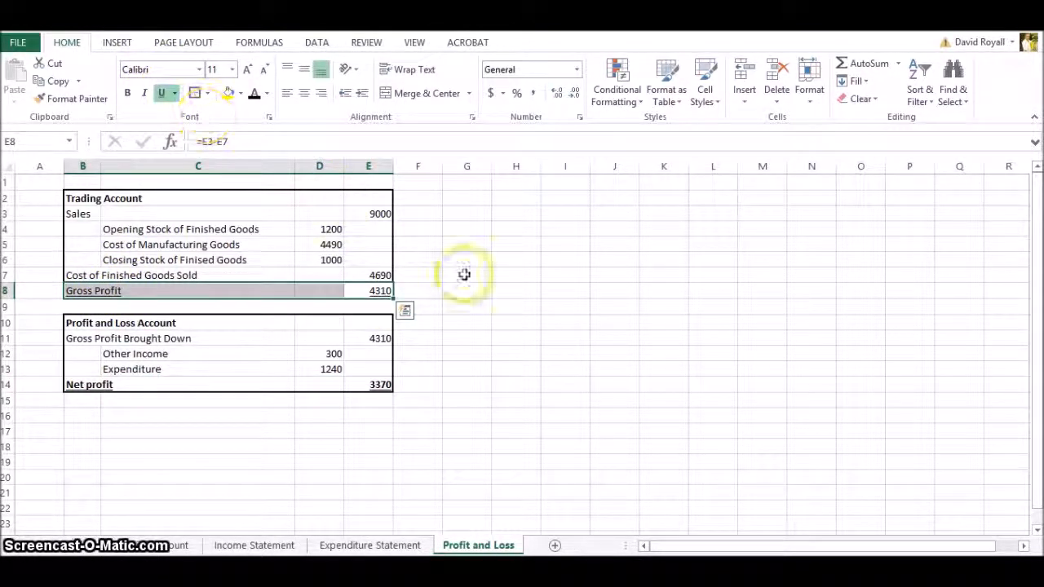
left_click(515, 307)
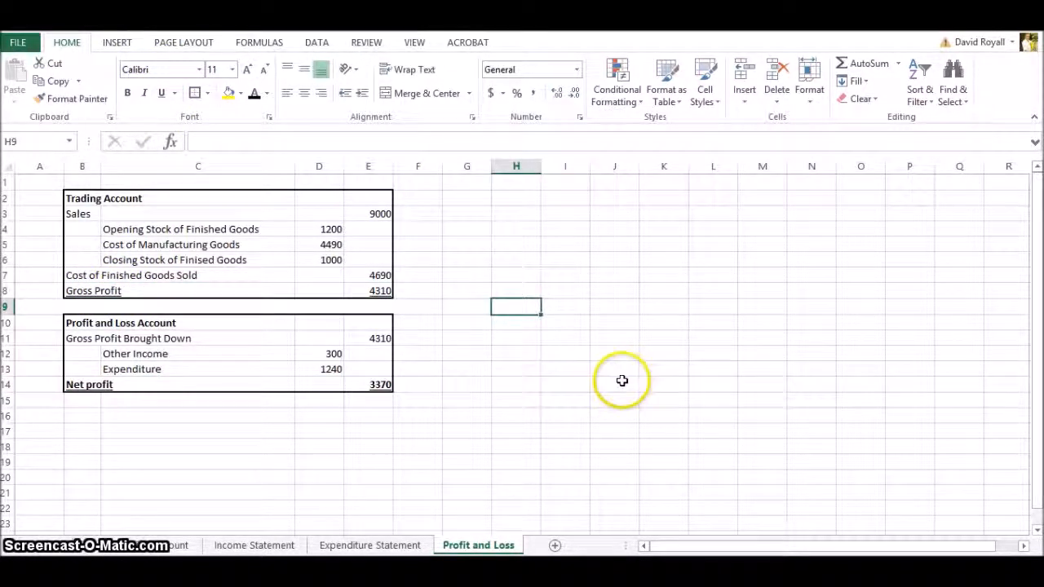